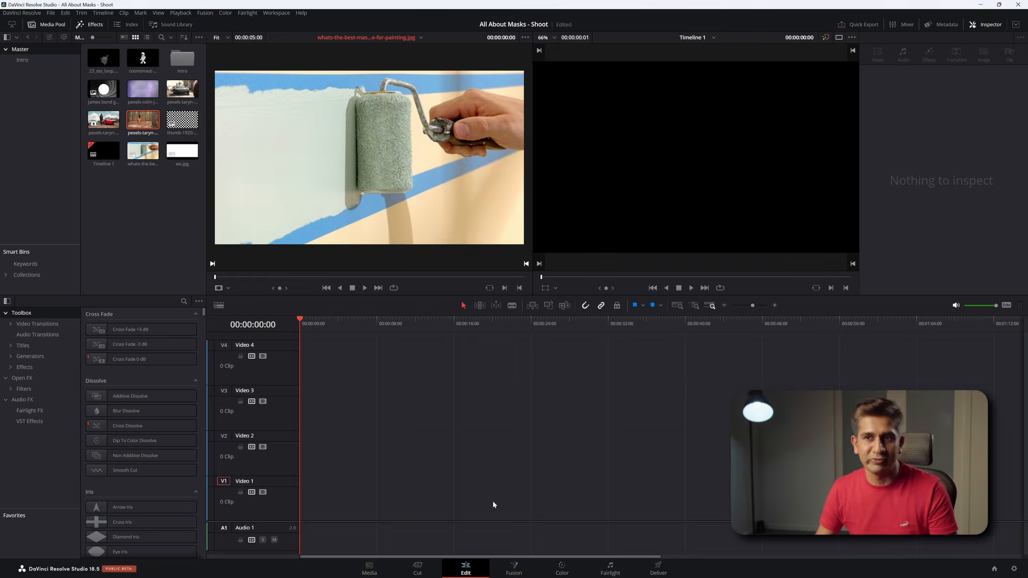
Place the orange sports car clip on Video 2 at the timeline start and open it in Fusion.
left_click(153, 123)
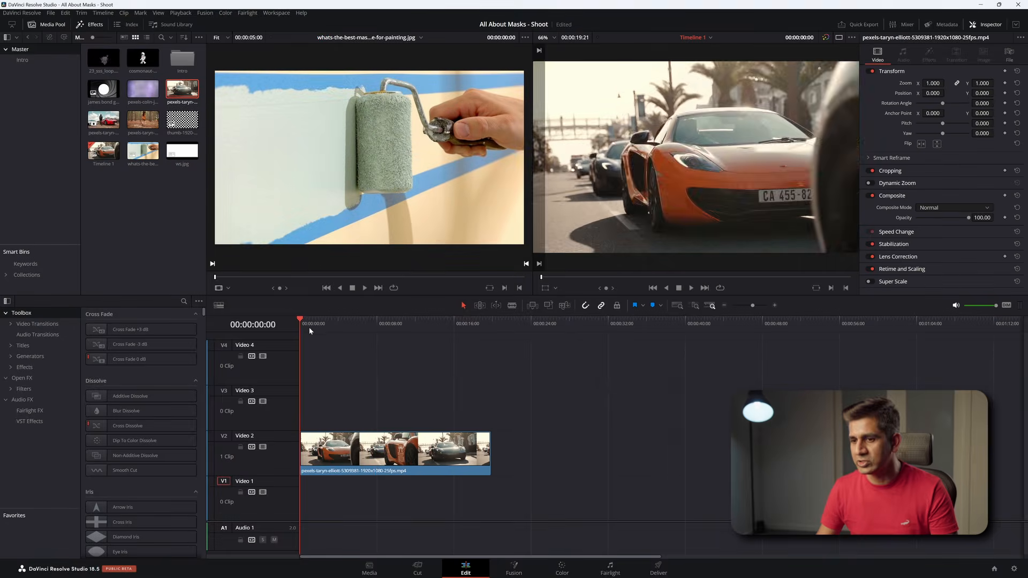
mouse_move(309, 327)
left_mouse_down()
mouse_move(406, 325)
mouse_move(300, 326)
left_mouse_up()
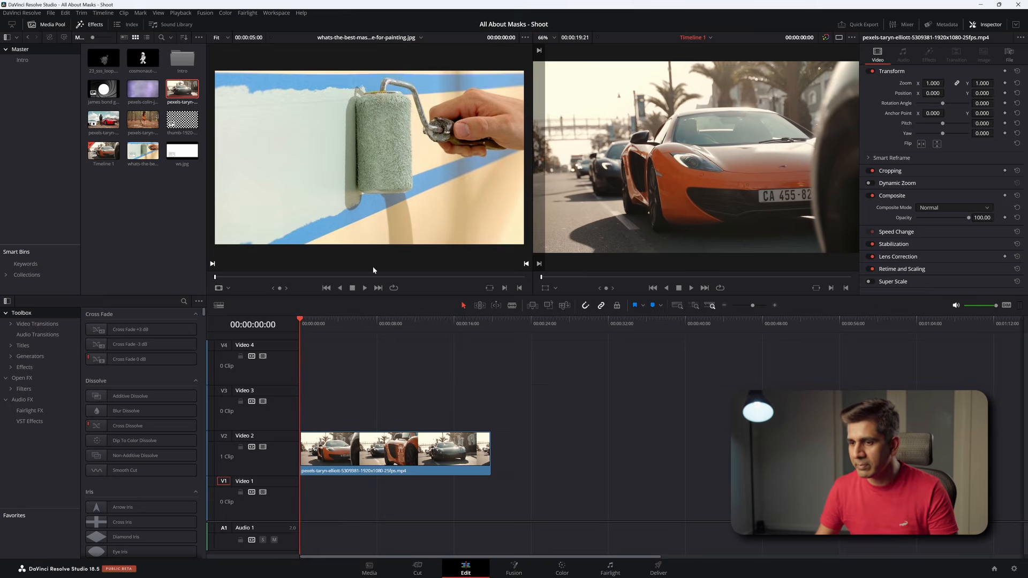
left_click(512, 568)
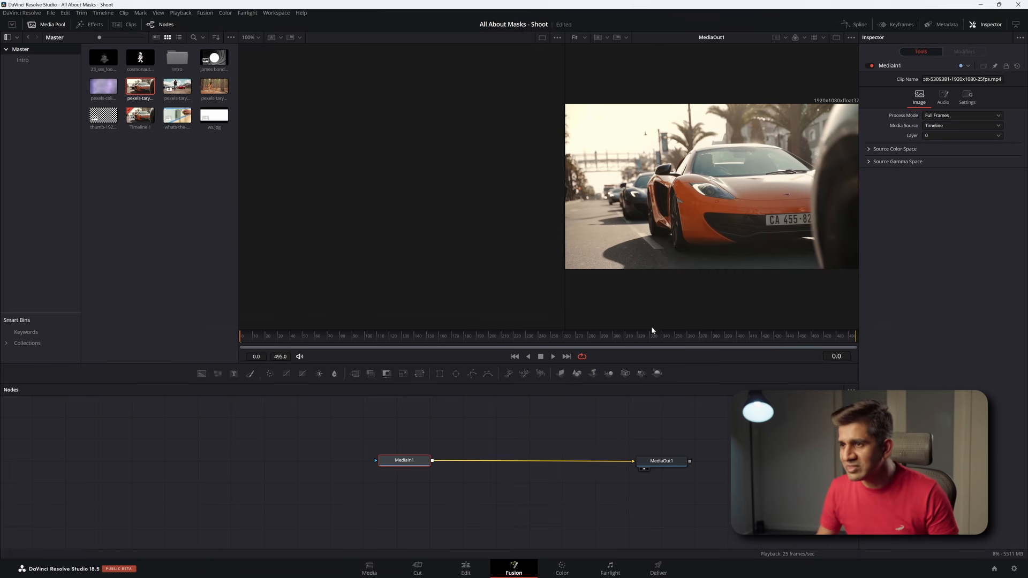
Compare the clip's Fusion node graph with its node graph on the Color page.
left_click_drag(416, 465, 416, 469)
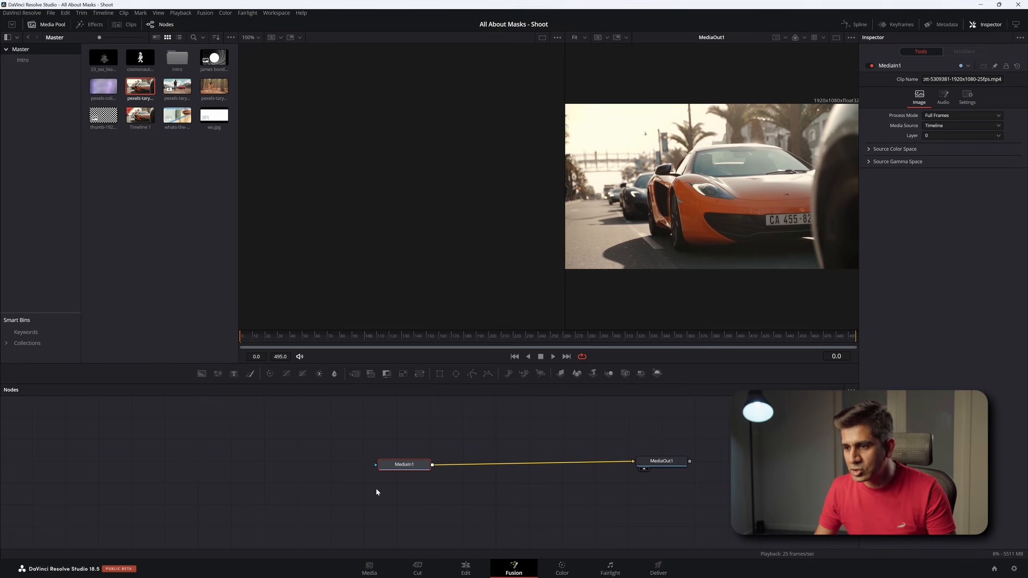
left_click(563, 568)
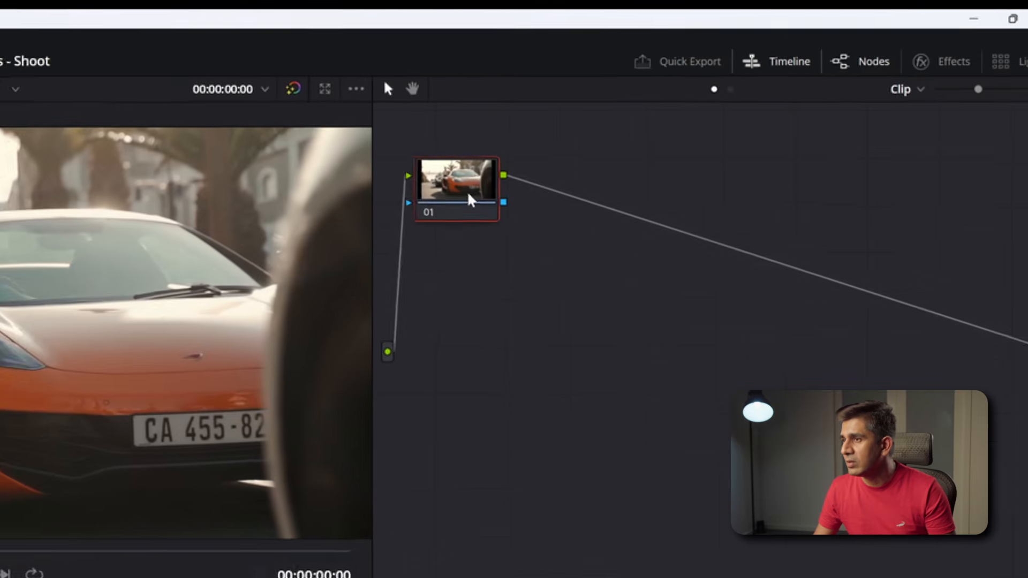
left_click_drag(746, 89, 806, 146)
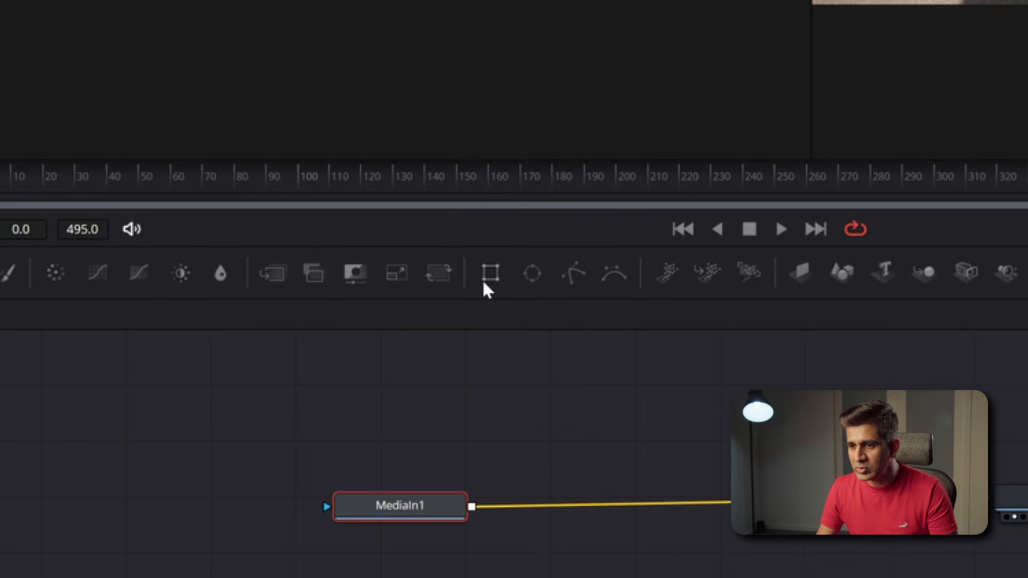
Add a Rectangle mask node in Fusion and connect it to MediaIn1's effect mask input.
left_click_drag(490, 273, 3, 507)
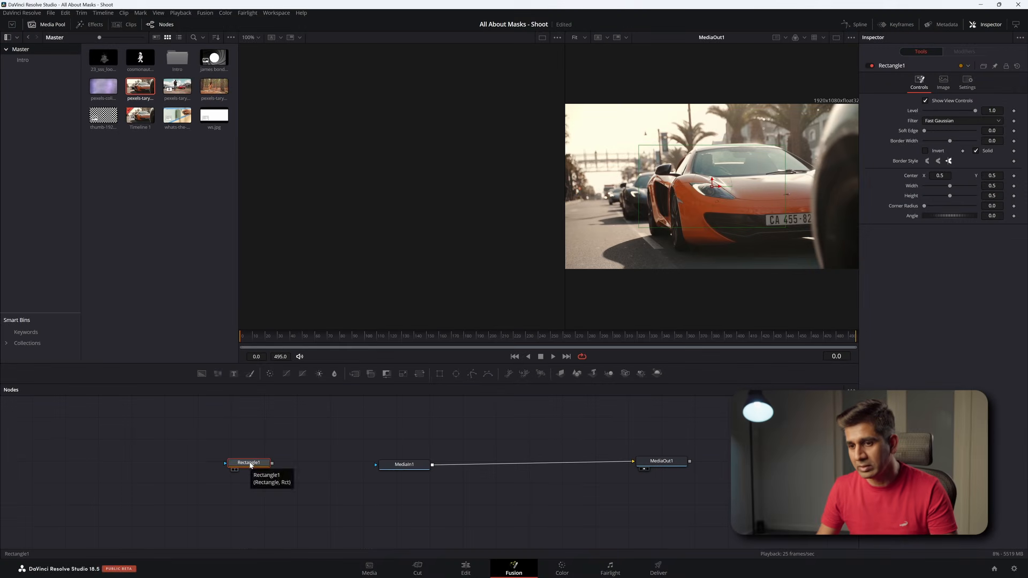
left_click_drag(272, 465, 293, 468)
left_click_drag(365, 475, 376, 466)
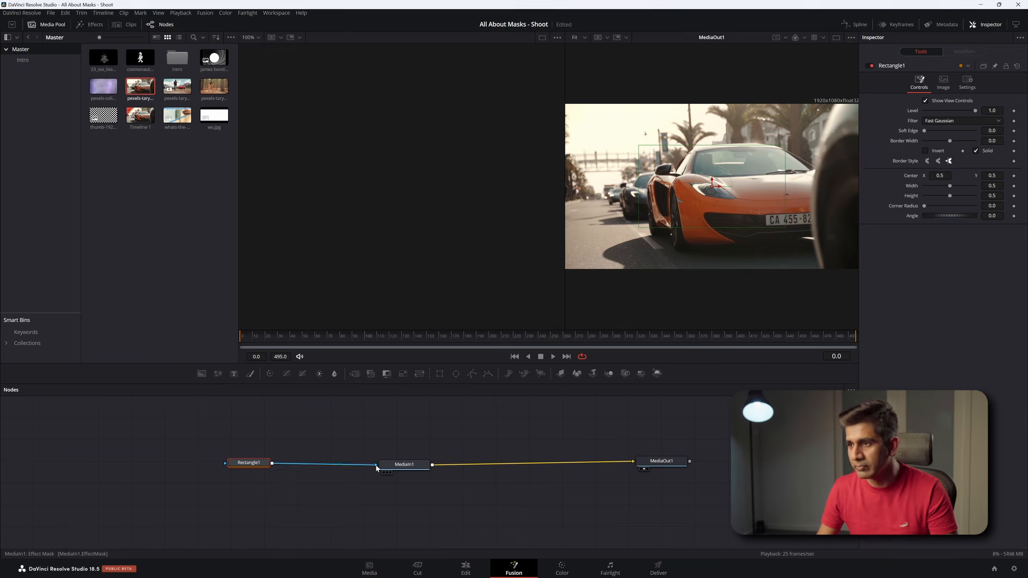
left_click_drag(262, 464, 283, 468)
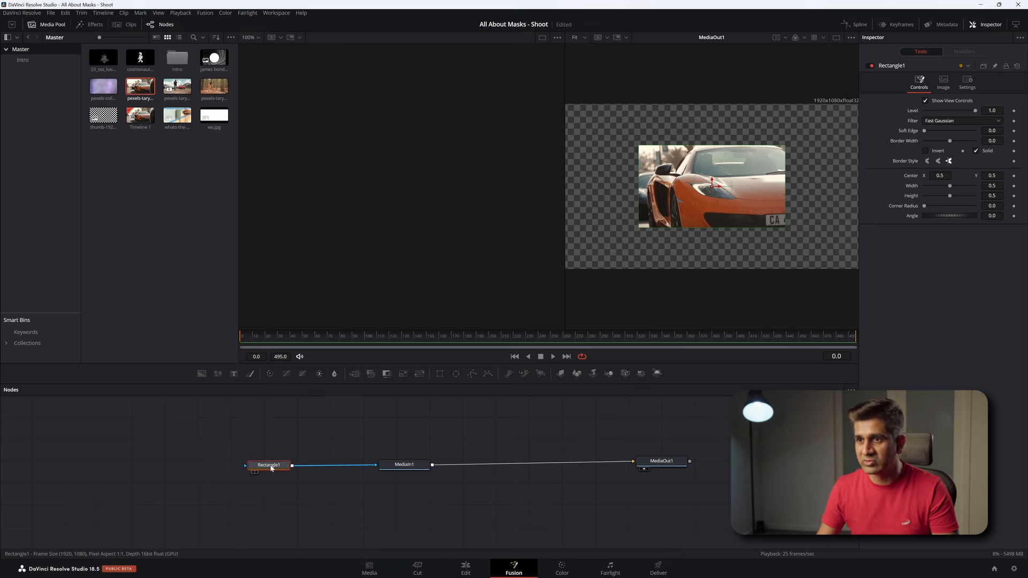
Display the rectangle mask in the empty viewer, set its width to 1.0 and height to 0.811, and check the framing on the Edit page.
key("1")
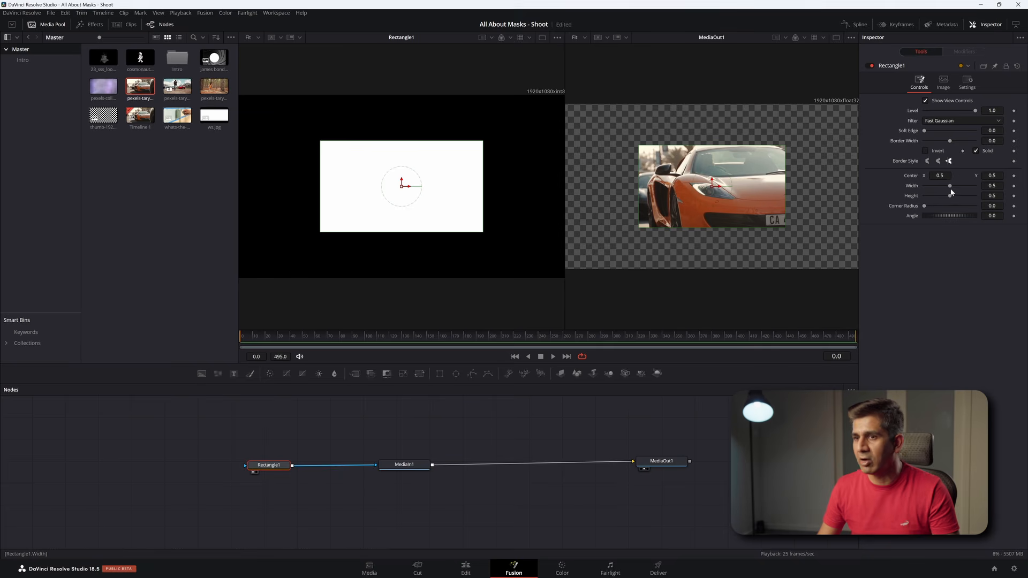
mouse_move(951, 188)
left_mouse_down()
mouse_move(976, 188)
mouse_move(944, 198)
mouse_move(972, 185)
mouse_move(946, 186)
mouse_move(976, 185)
mouse_move(949, 196)
mouse_move(966, 198)
left_mouse_up()
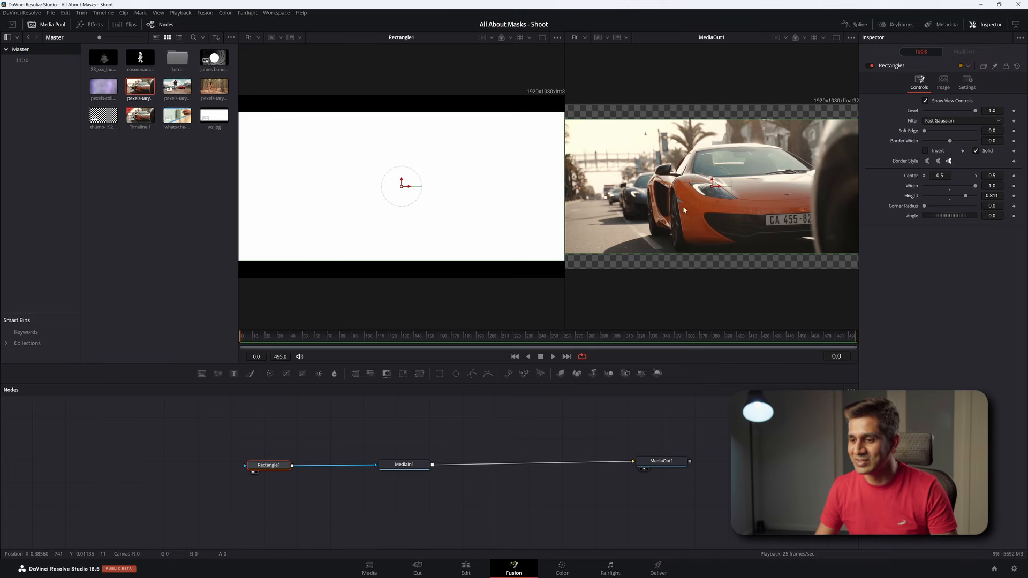
left_click(465, 566)
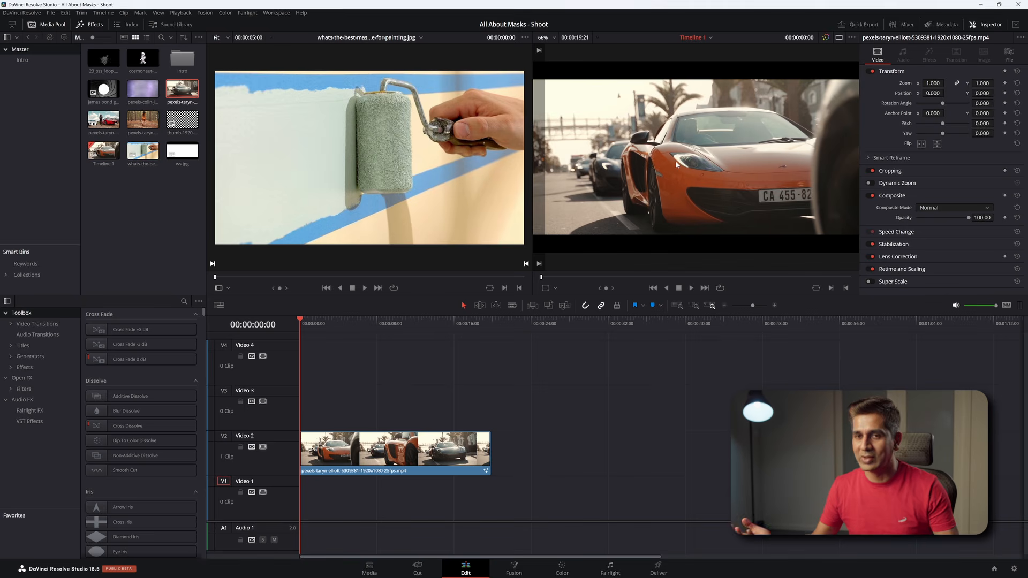
Add an Ellipse mask in Fusion, connect it to MediaIn1 in place of the rectangle, and display it in the mask viewer.
key("shift+5")
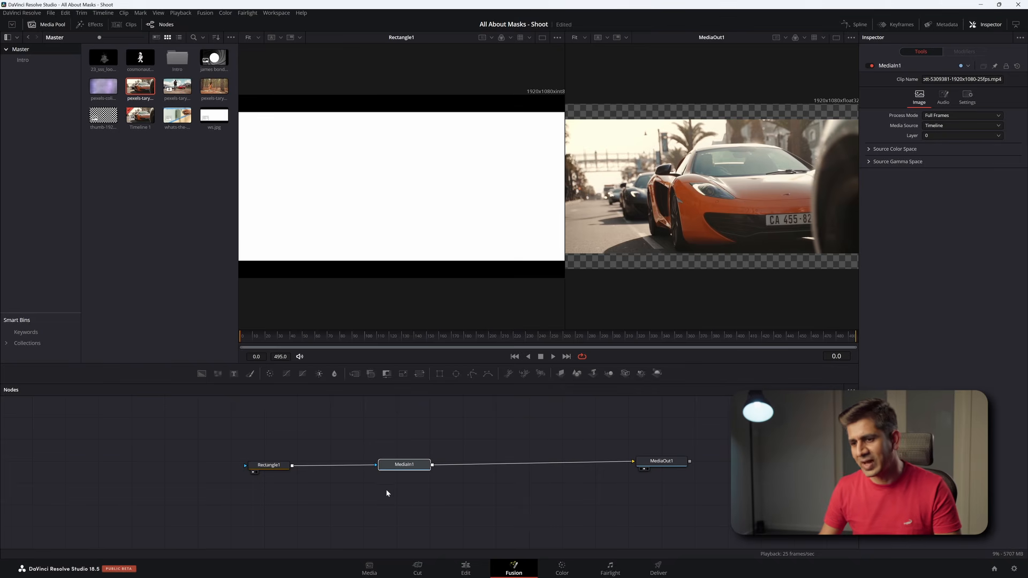
left_click_drag(454, 373, 377, 467)
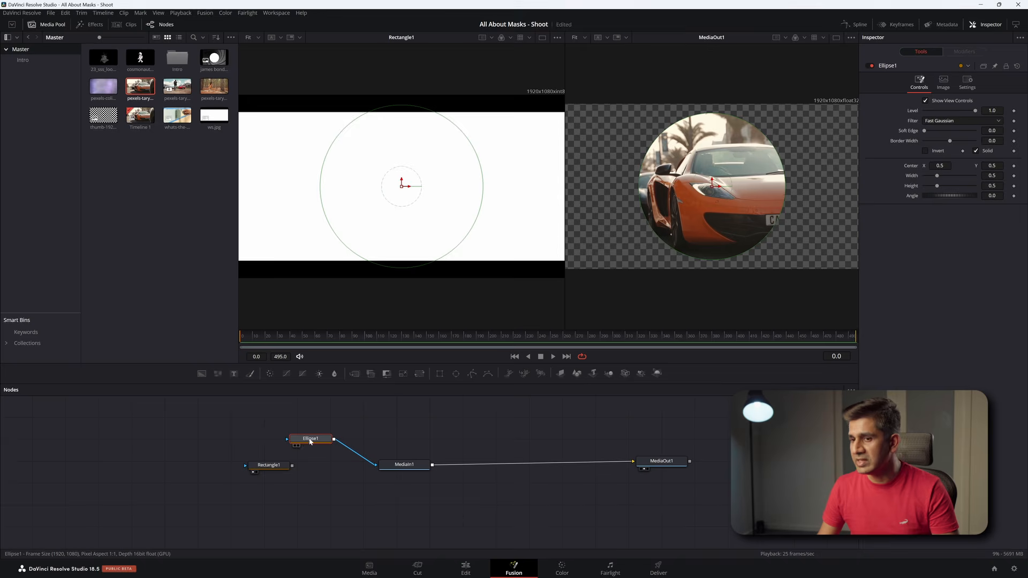
key("1")
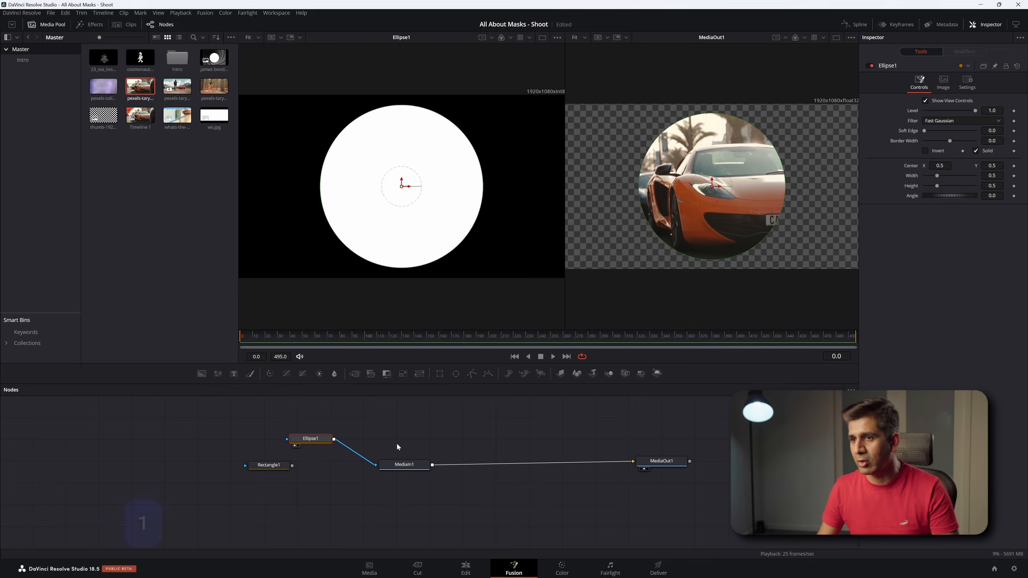
Replace the ellipse with a Polygon mask, drawing a closed seven-point shape over the car and connecting it to MediaIn1.
left_click(373, 463)
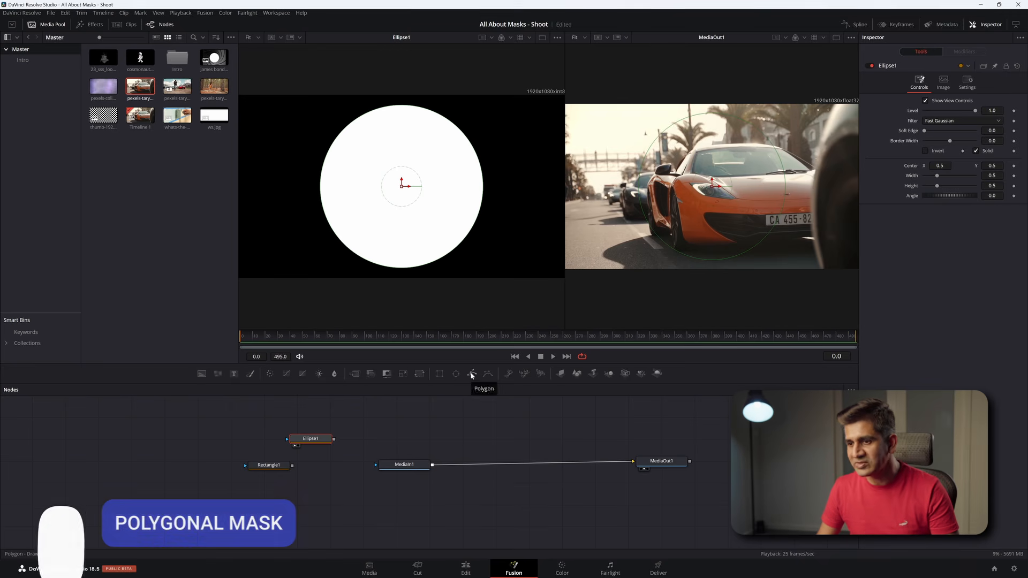
left_click_drag(471, 374, 393, 431)
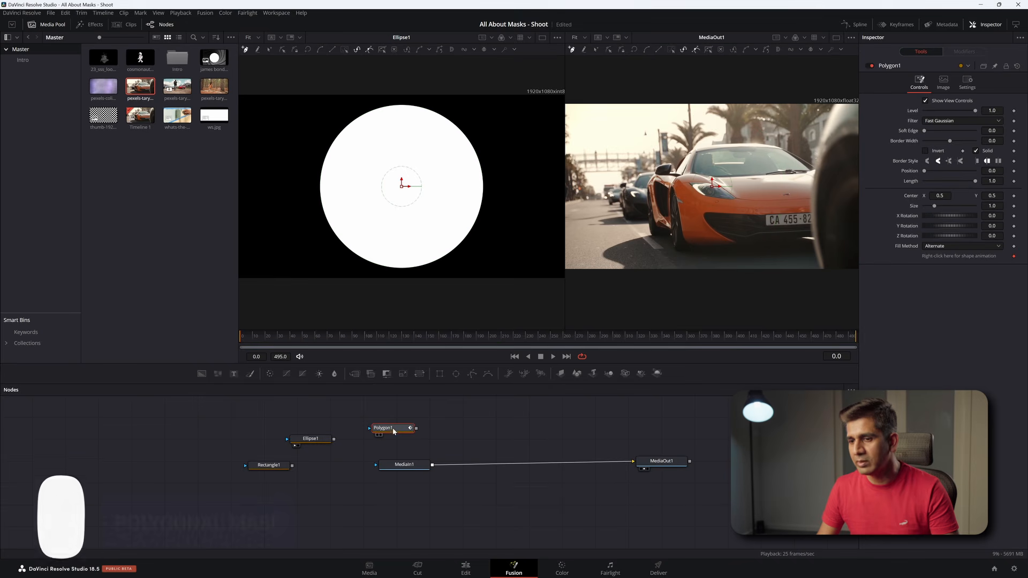
key("1")
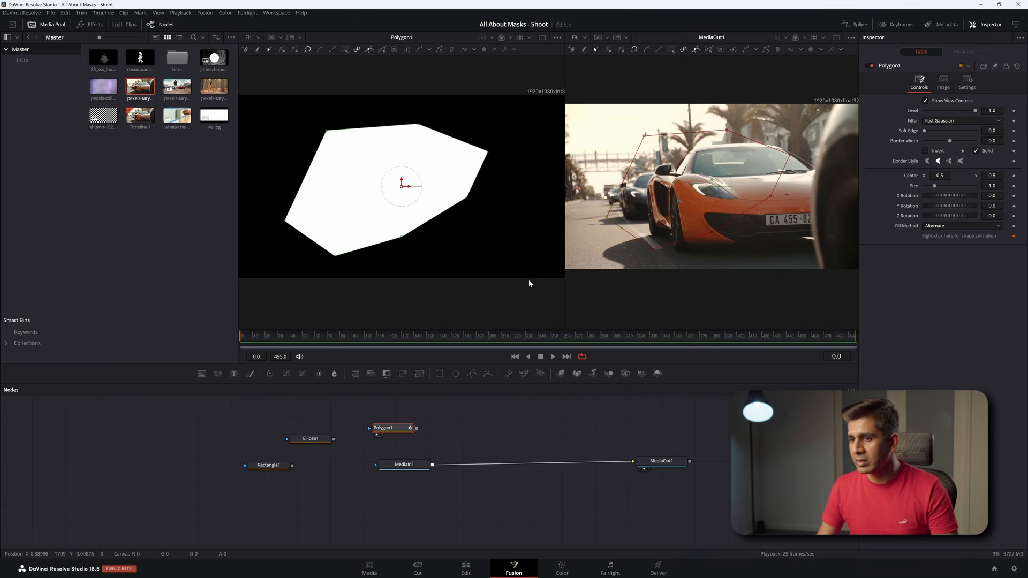
left_click_drag(381, 466, 381, 465)
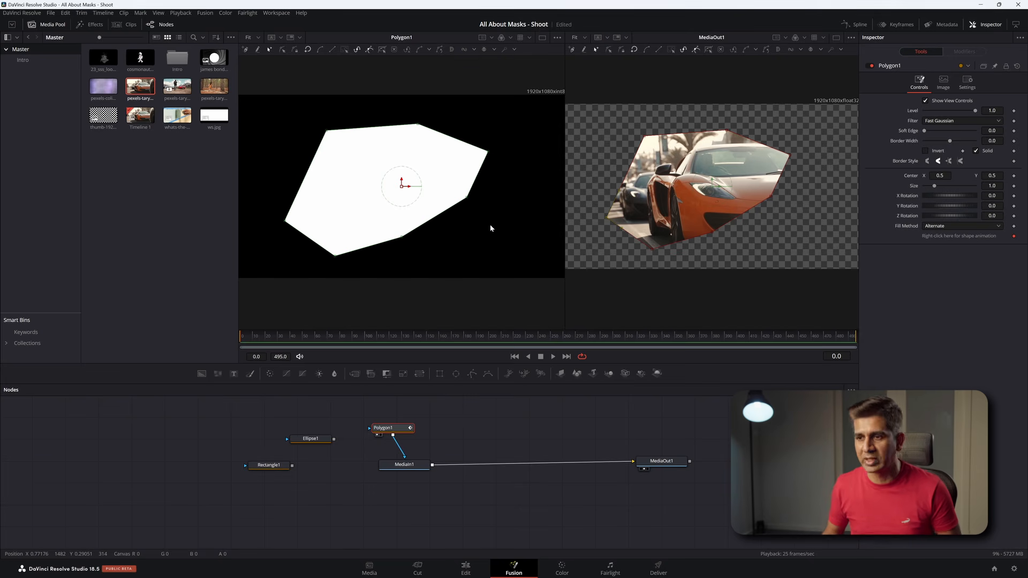
Detach the polygon mask from MediaIn1 and return to the Edit page.
left_click_drag(404, 464, 485, 461)
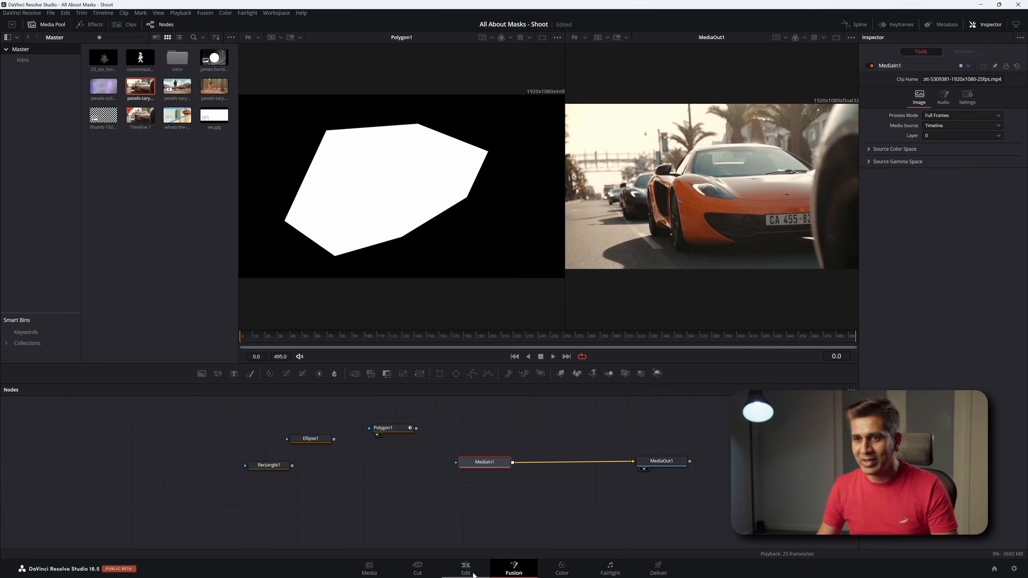
left_click(473, 574)
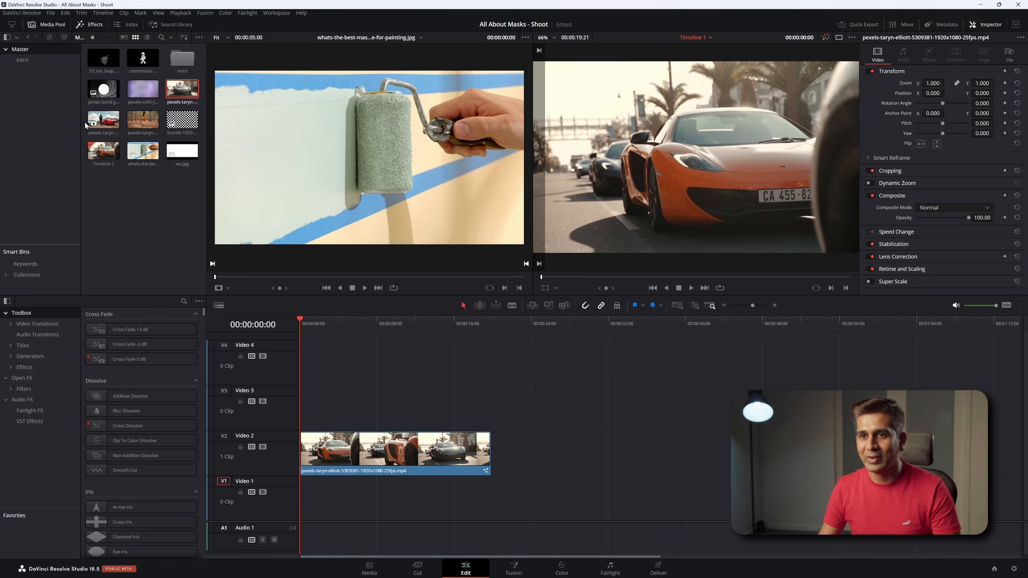
Place the walking cosmonaut clip on Video 2 after the car clip and stack the James Bond gun barrel image above it on Video 3.
left_click_drag(143, 59, 570, 447)
mouse_move(580, 327)
left_mouse_down()
mouse_move(609, 327)
mouse_move(577, 322)
mouse_move(600, 323)
left_mouse_up()
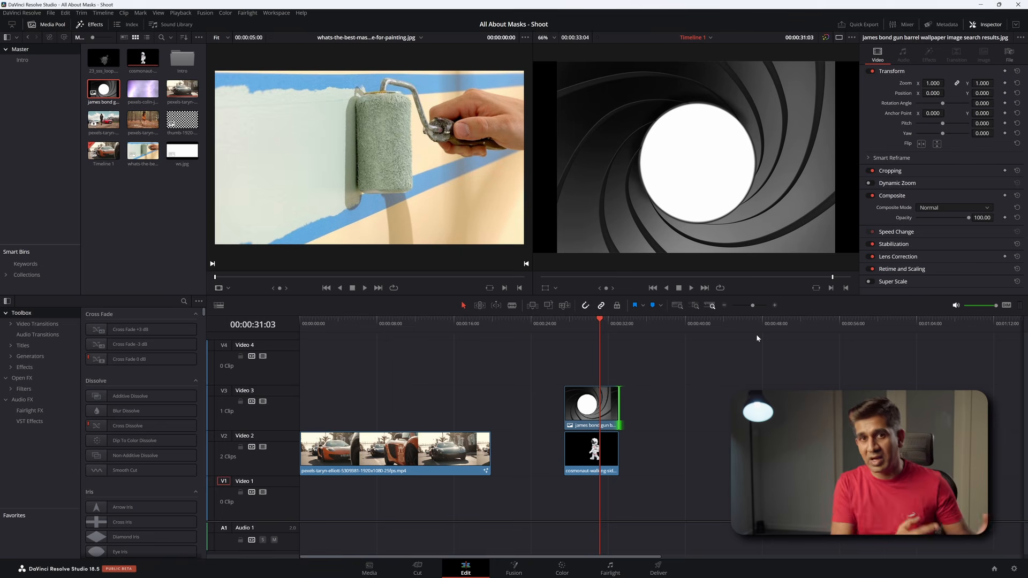
Open the gun barrel image in Fusion and connect a new Ellipse mask to its MediaIn1 node.
left_click(513, 568)
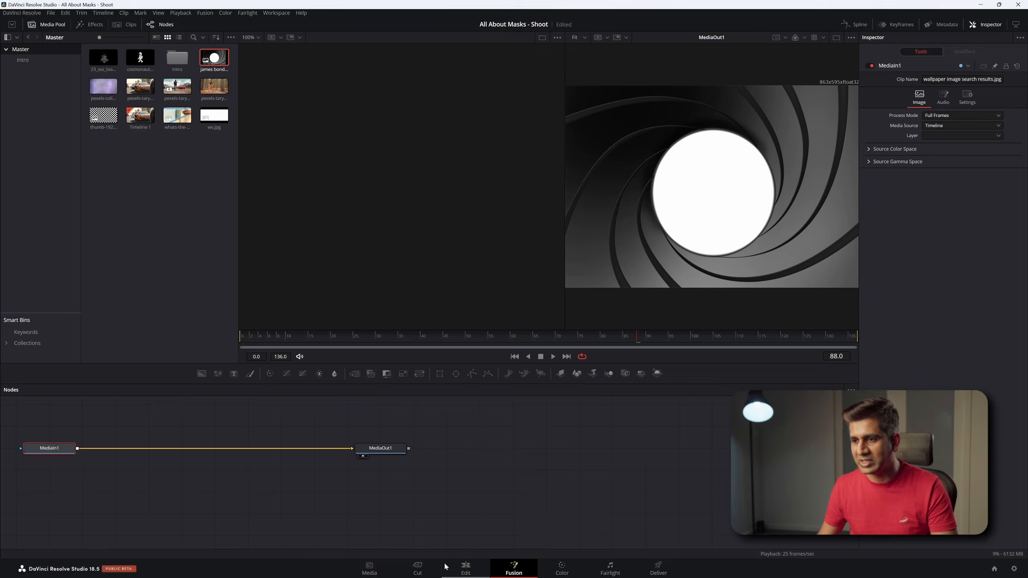
left_click_drag(247, 469, 495, 493)
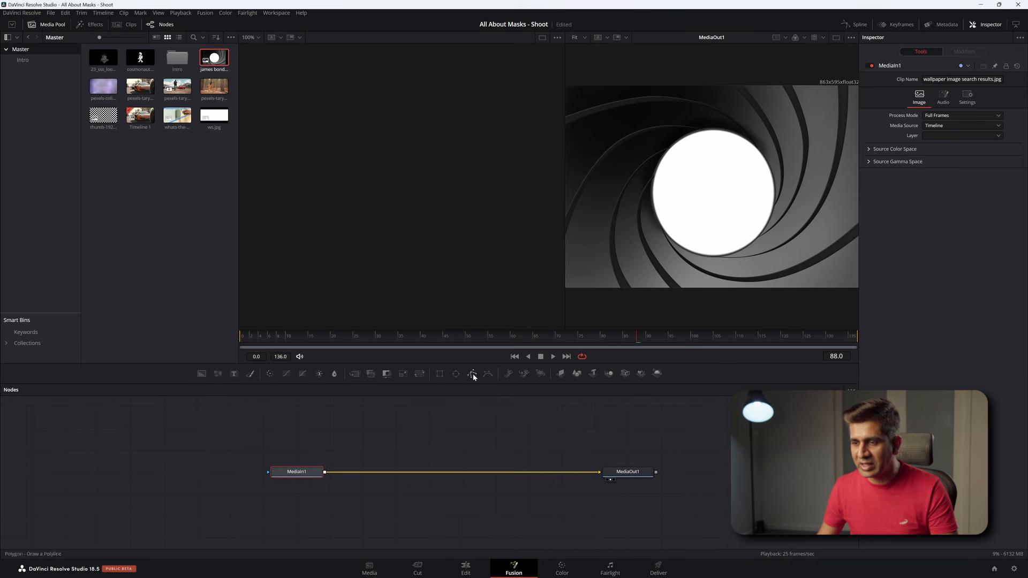
left_click_drag(457, 373, 269, 473)
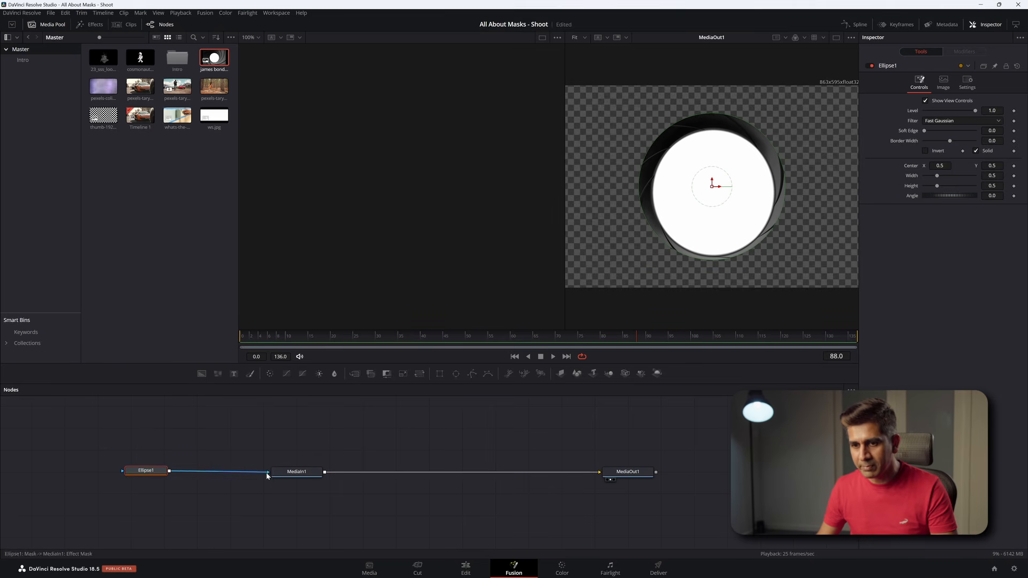
left_click_drag(143, 473, 175, 476)
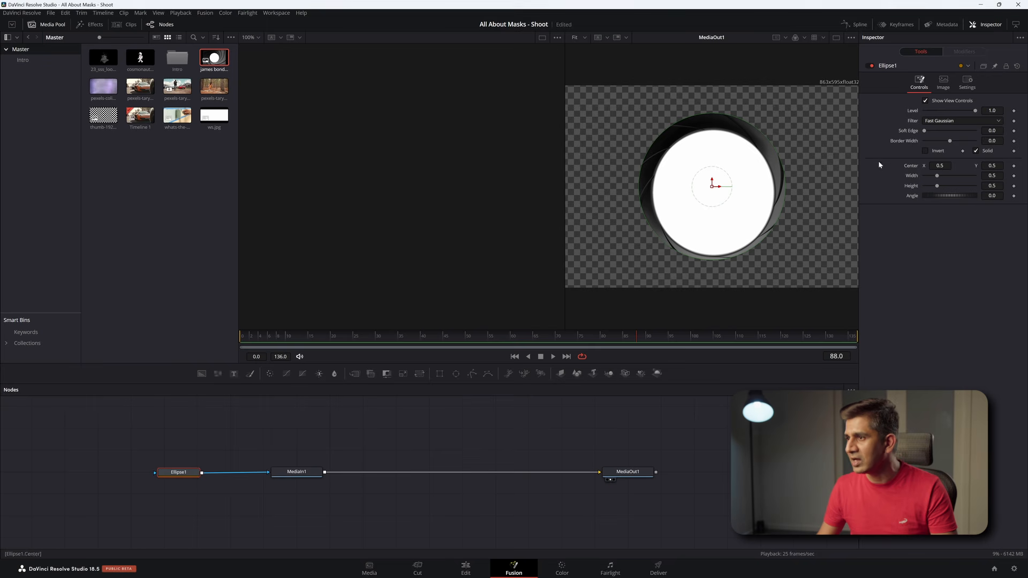
Fit the ellipse mask to the white circle with width 0.409, height 0.394, center X about 0.505 and angle about -1.47.
left_click_drag(936, 177, 934, 176)
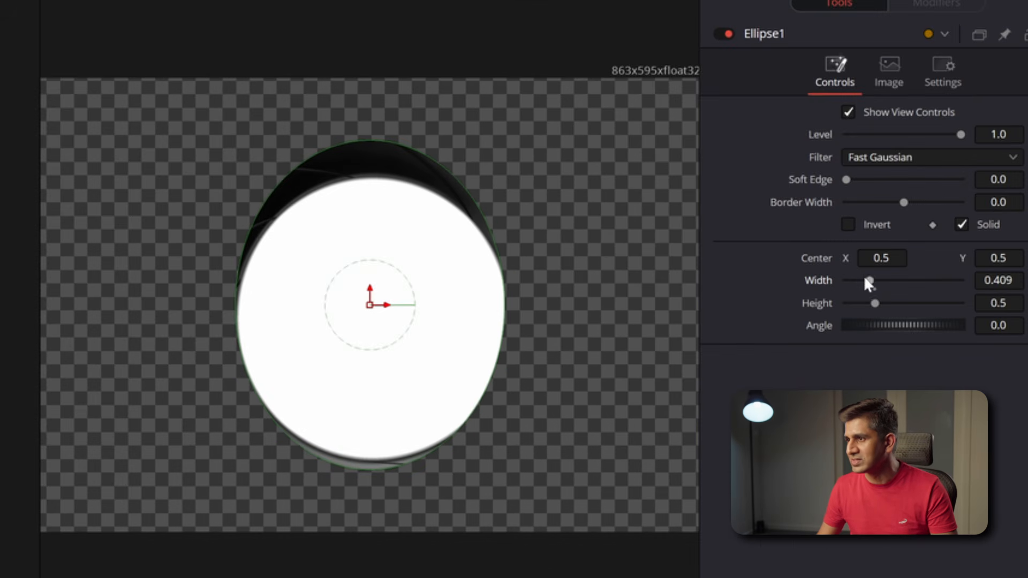
left_click_drag(874, 303, 869, 306)
left_click_drag(373, 303, 389, 325)
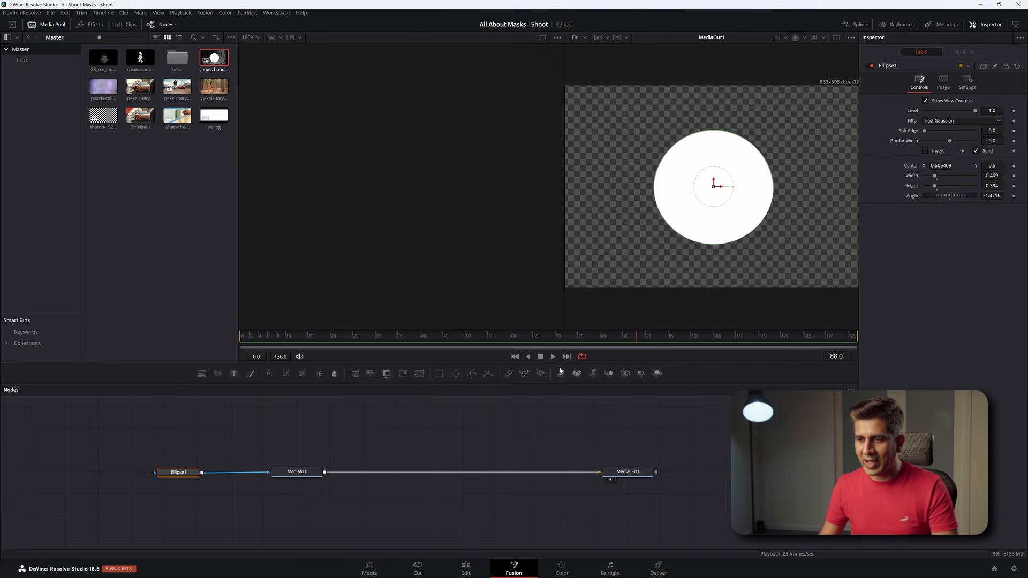
On the Edit page, set the cosmonaut clip's X position to 60.
left_click(465, 568)
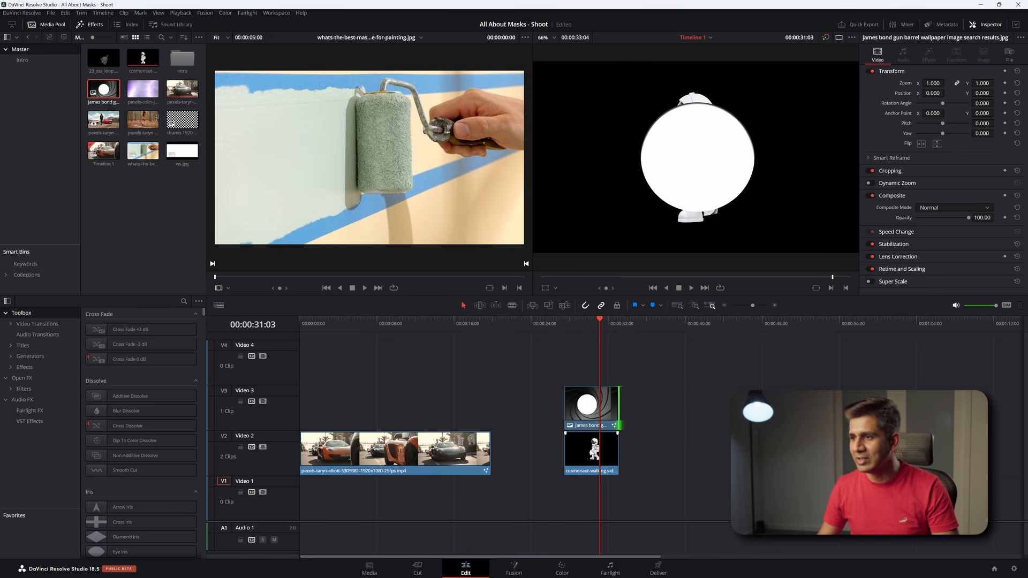
left_click(606, 448)
left_click_drag(929, 92, 947, 93)
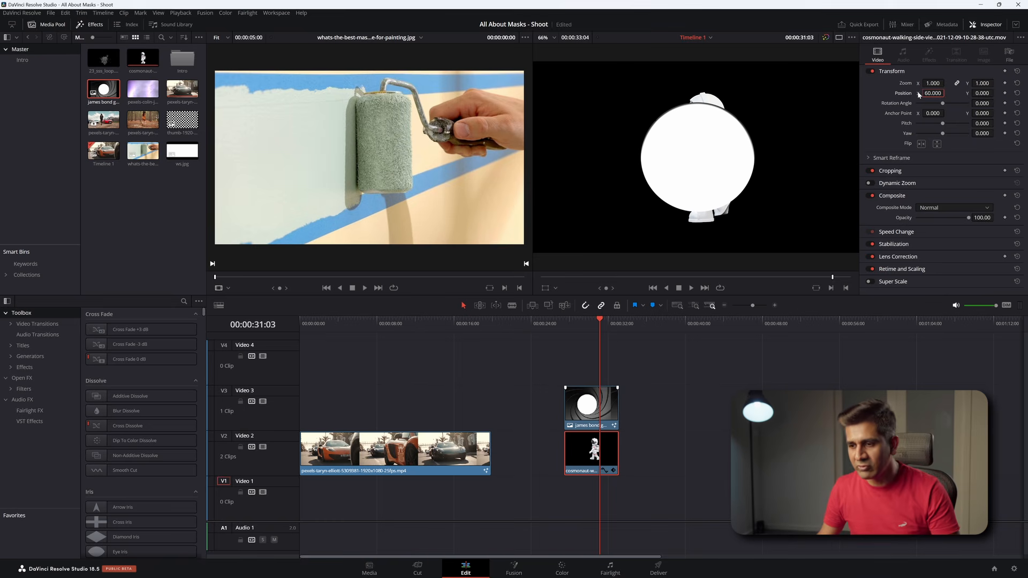
Invert the gun barrel image's ellipse mask in Fusion, display the mask in the empty viewer, and check the composite on the Edit page.
left_click(514, 569)
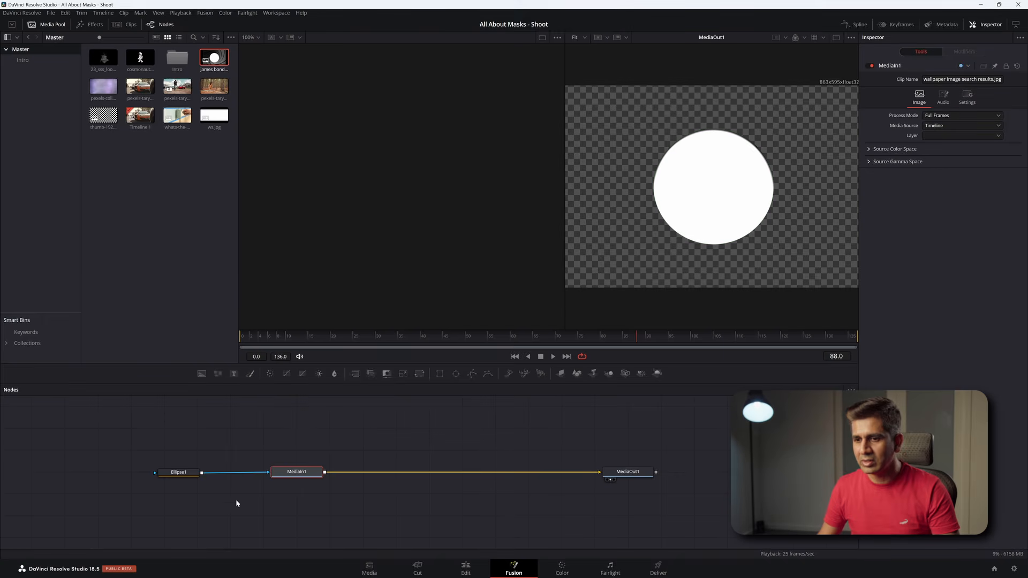
left_click(179, 472)
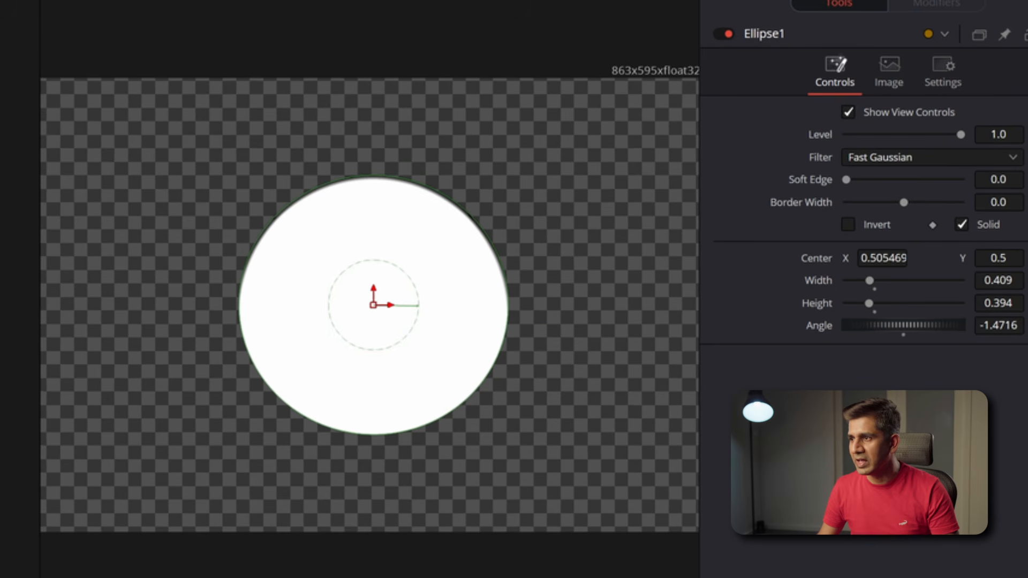
left_click(848, 226)
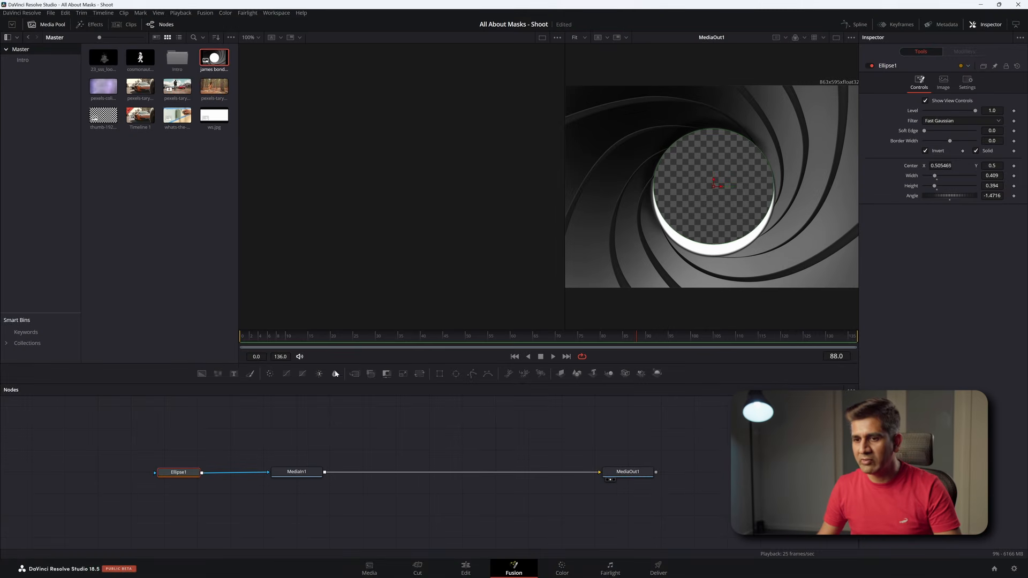
key("1")
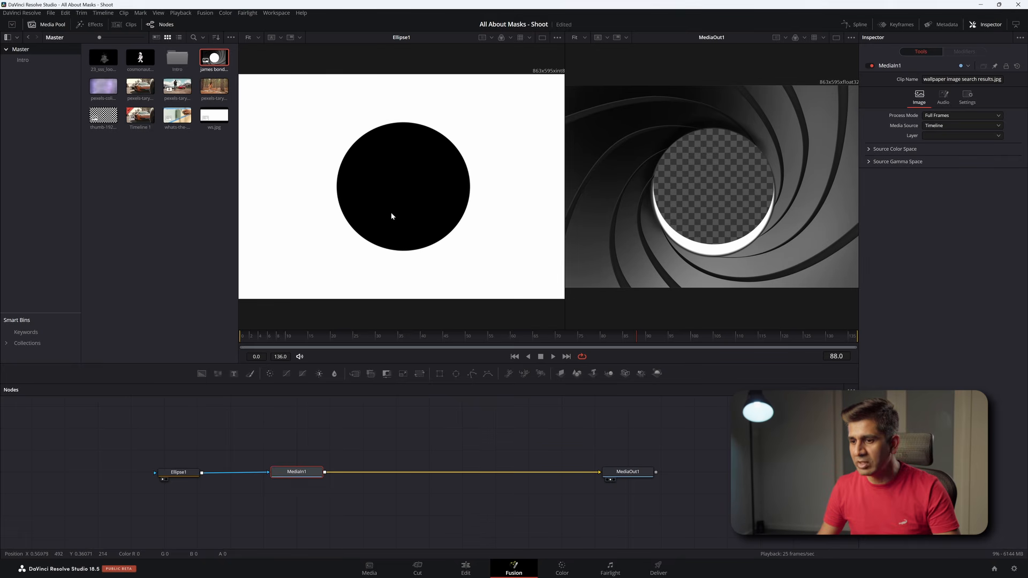
left_click(475, 568)
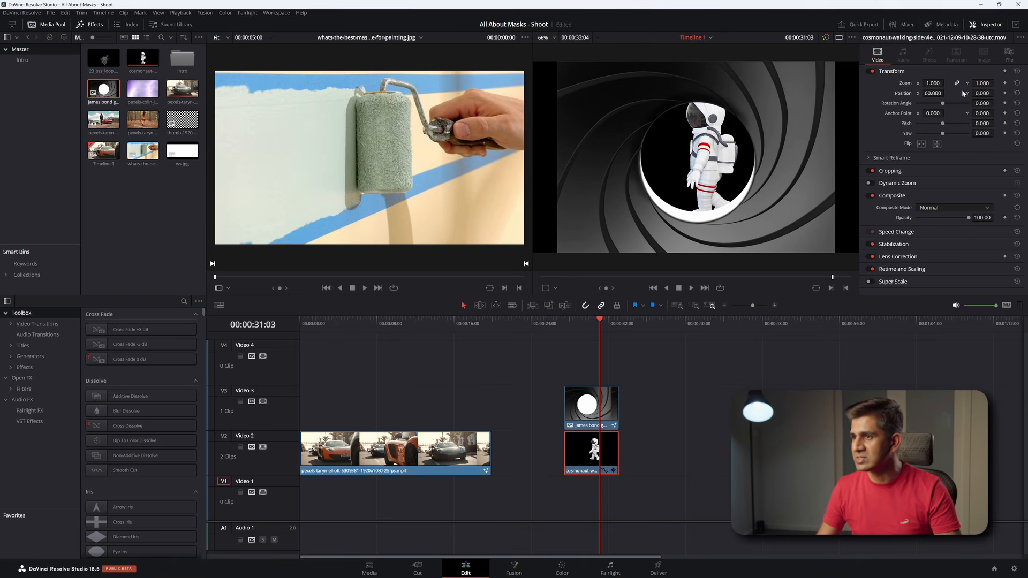
Scale the cosmonaut clip down to a zoom of 0.490.
left_click_drag(932, 83, 905, 83)
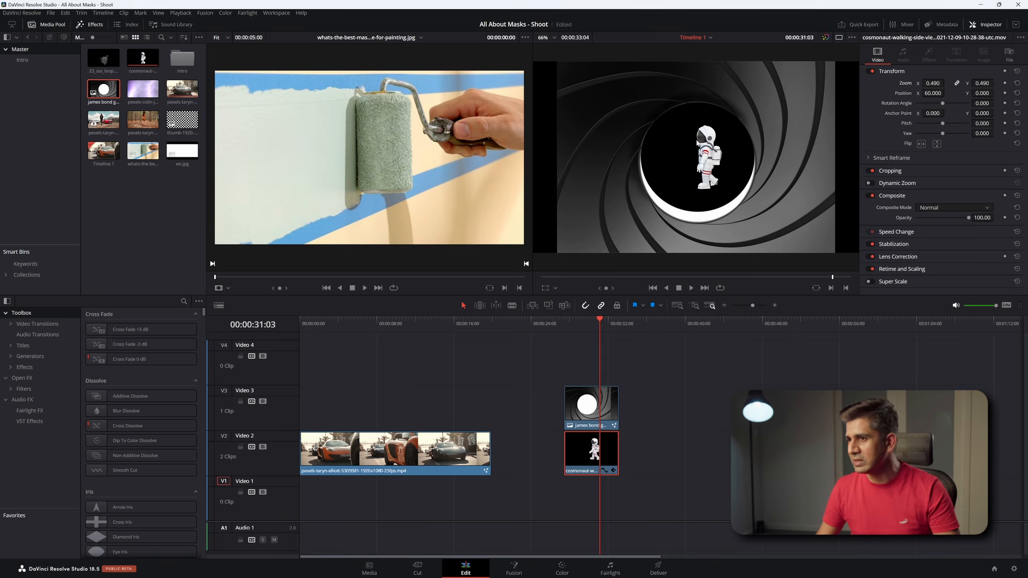
In Fusion, enlarge the gun barrel image's ellipse mask to width 0.488 and height 0.5, and set its soft edge to 0.0157.
left_click(513, 568)
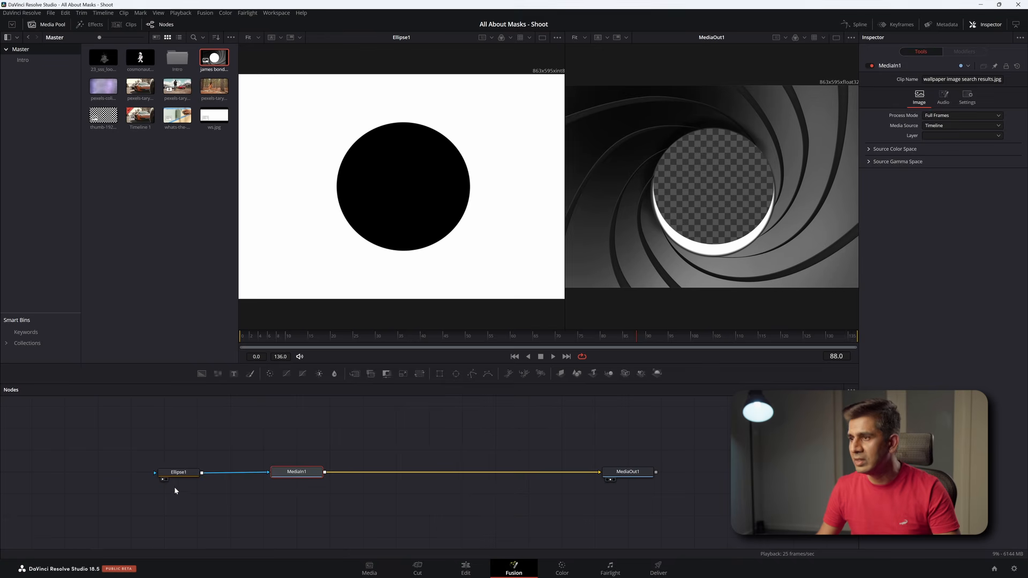
left_click(178, 472)
left_click_drag(937, 177, 936, 187)
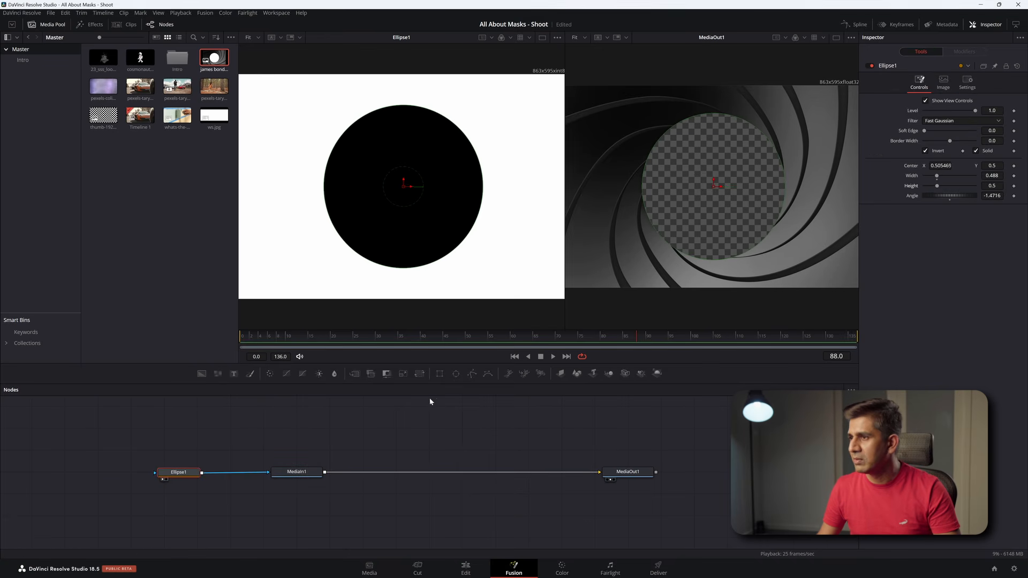
left_click_drag(924, 131, 929, 132)
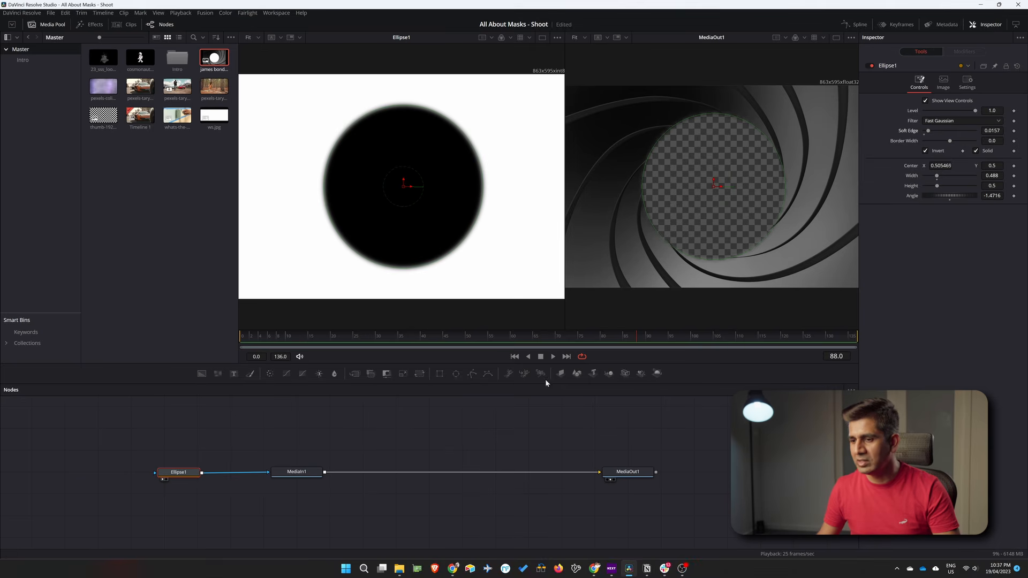
left_click(466, 565)
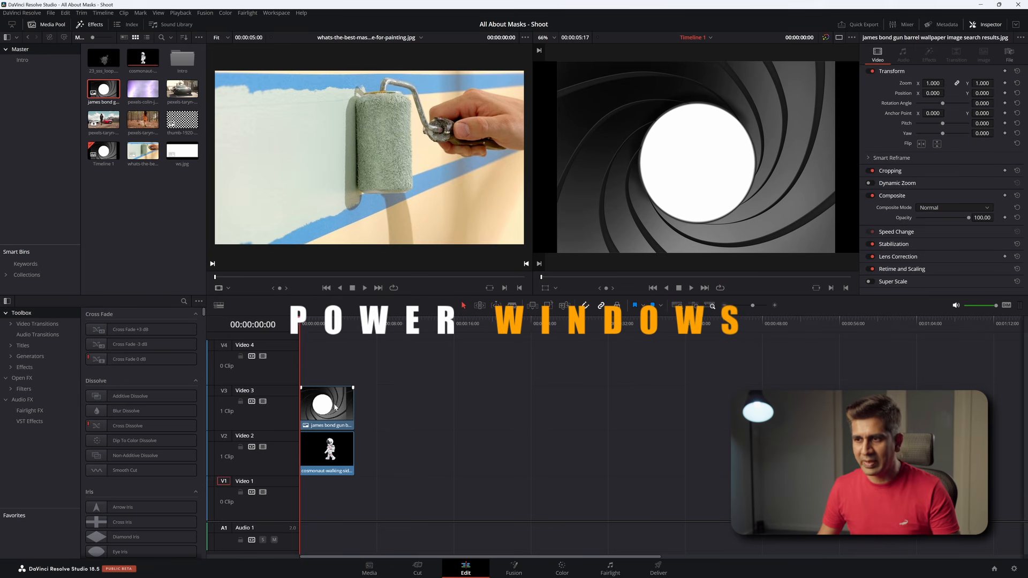
On the Color page, add a circle Power Window to the gun barrel image's node 01 and invert it.
left_click(329, 459)
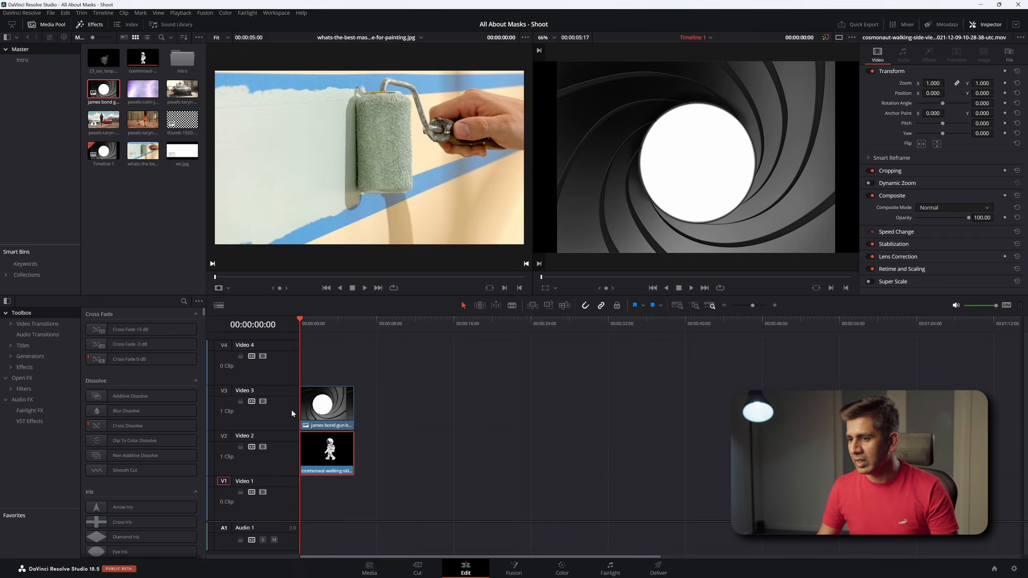
left_click(561, 568)
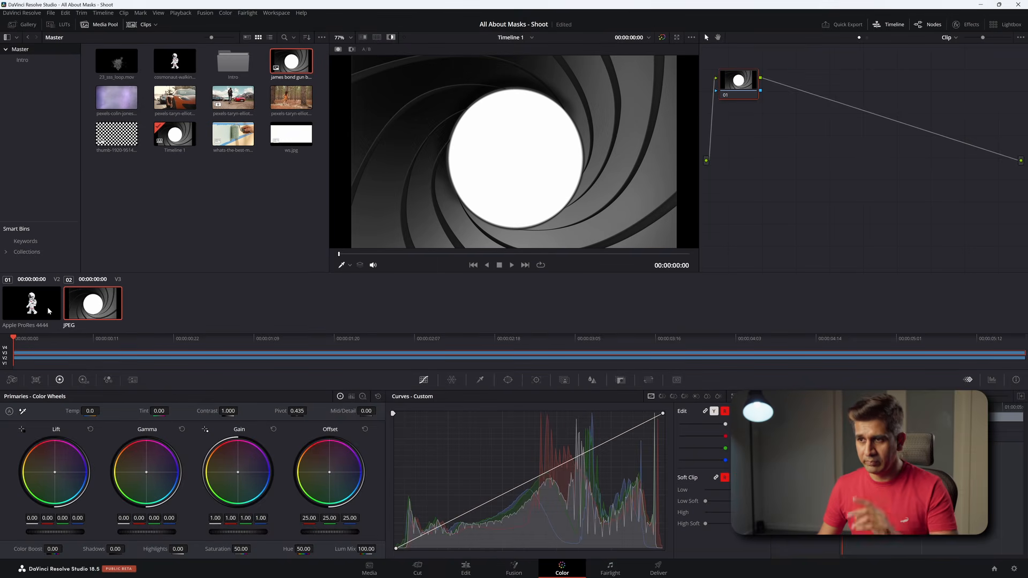
left_click_drag(740, 89, 838, 140)
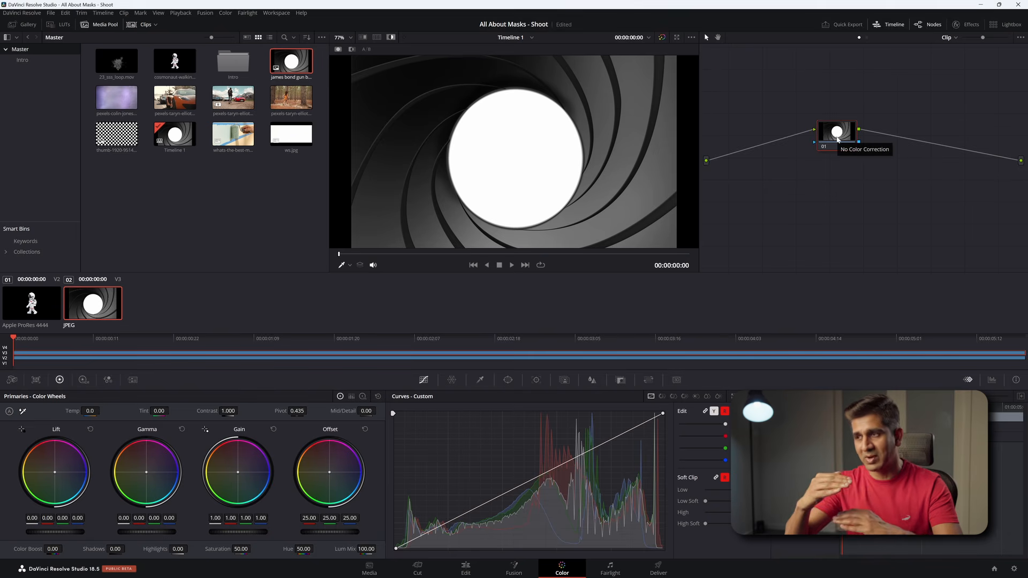
left_click(508, 380)
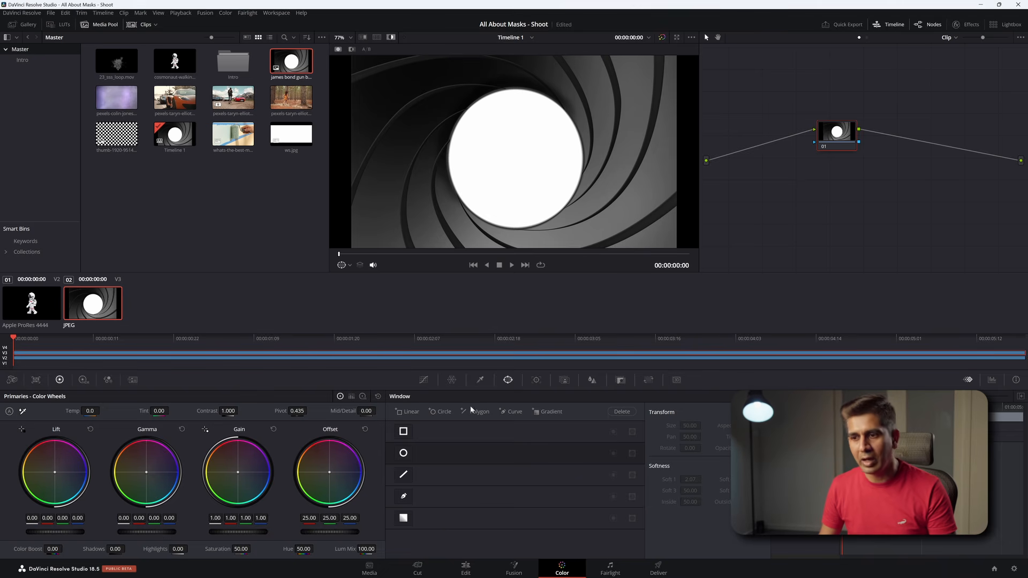
left_click(404, 453)
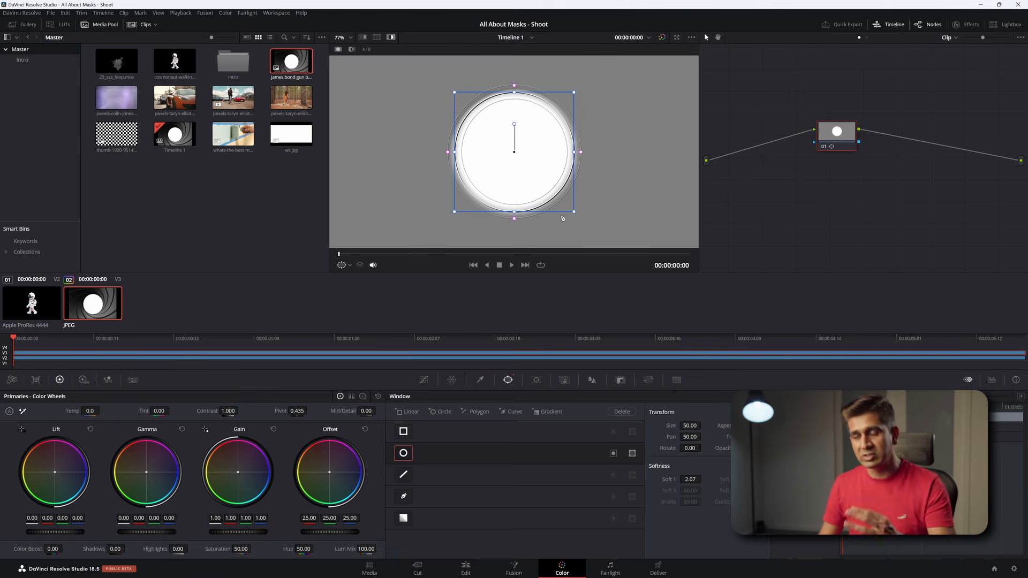
left_click(613, 454)
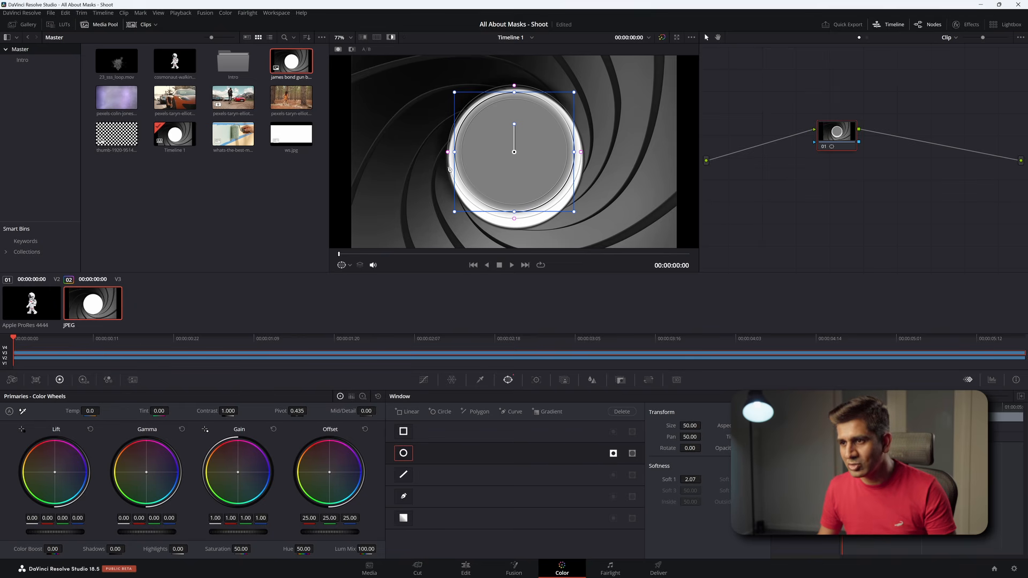
Enlarge and reposition the circle window to cover the white circle, and compare the result on the Edit page.
left_click_drag(575, 213, 586, 224)
mouse_move(510, 155)
left_mouse_down()
mouse_move(511, 184)
mouse_move(513, 157)
left_mouse_up()
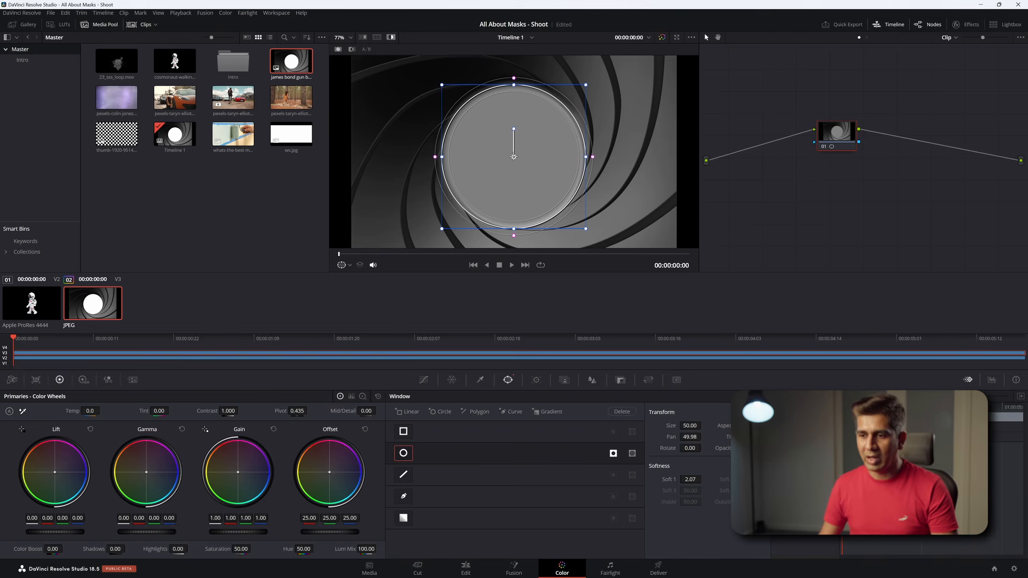
left_click(465, 568)
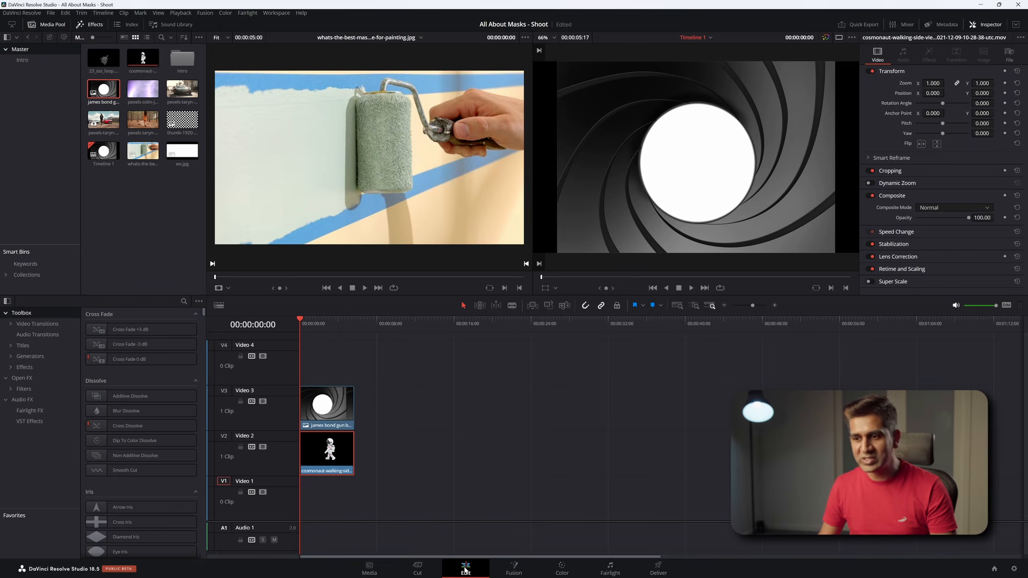
left_click(561, 568)
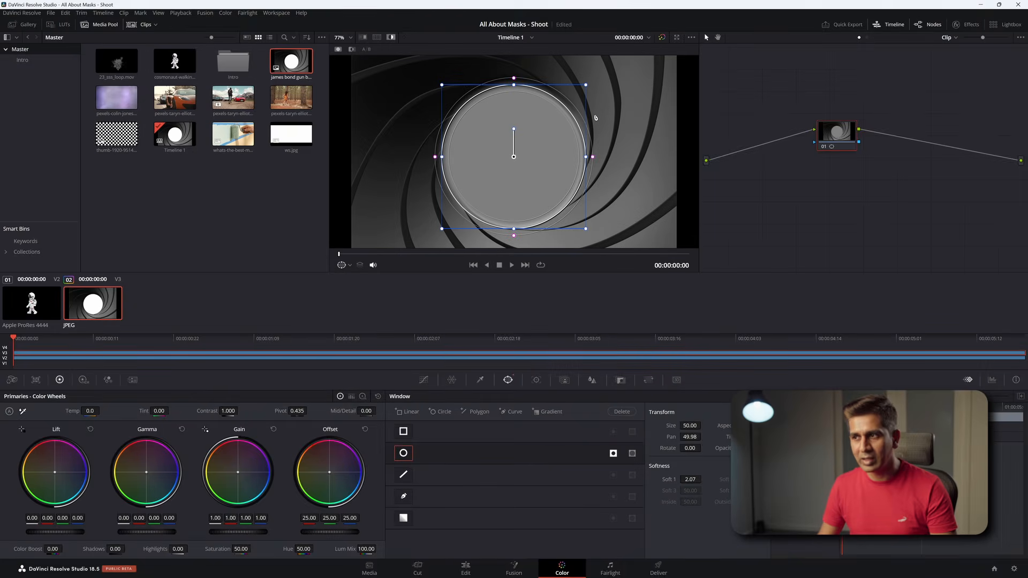
left_click(465, 568)
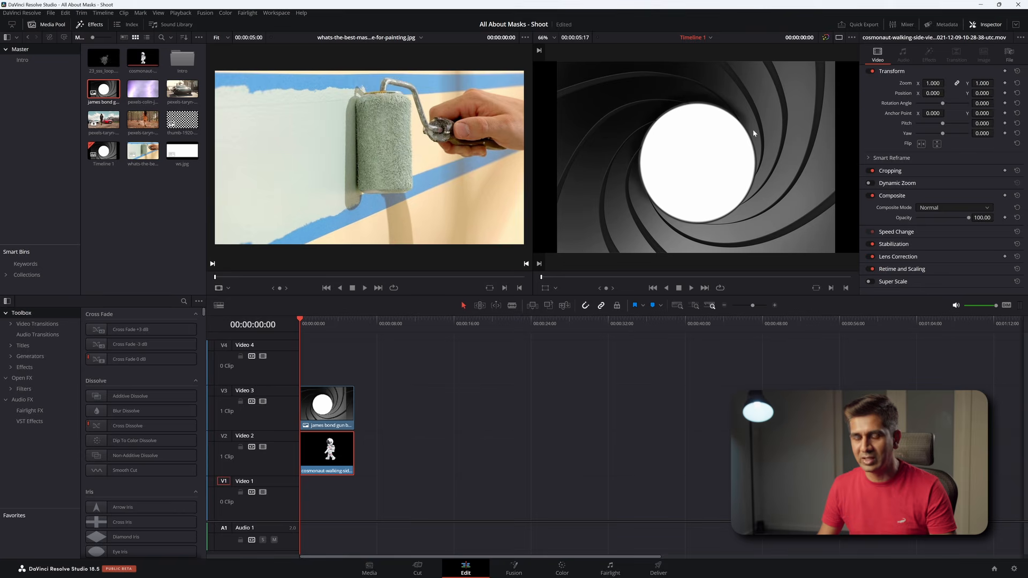
left_click(562, 568)
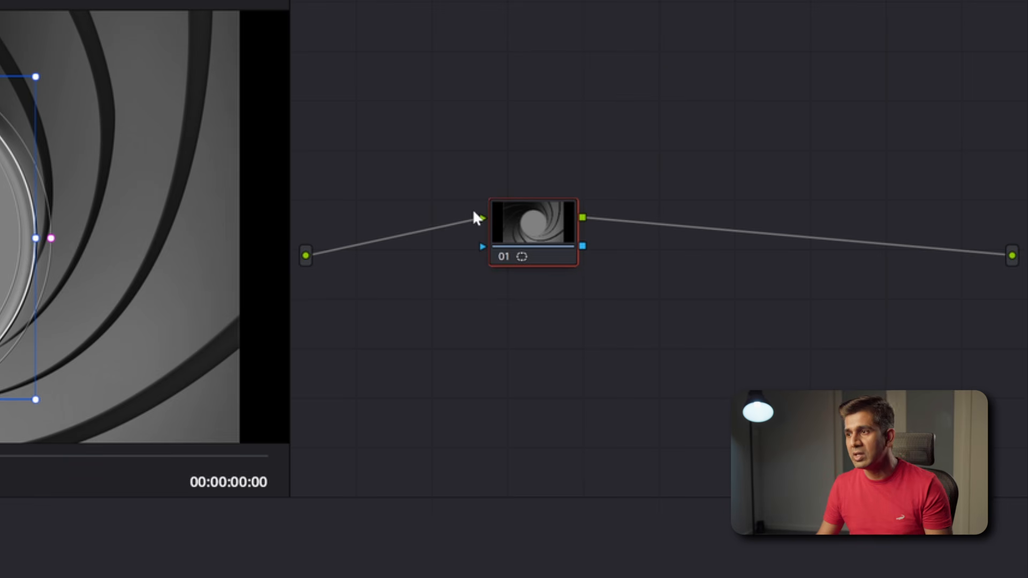
Add an alpha output to the gun barrel clip's node graph and connect node 01's alpha output to it.
right_click(735, 298)
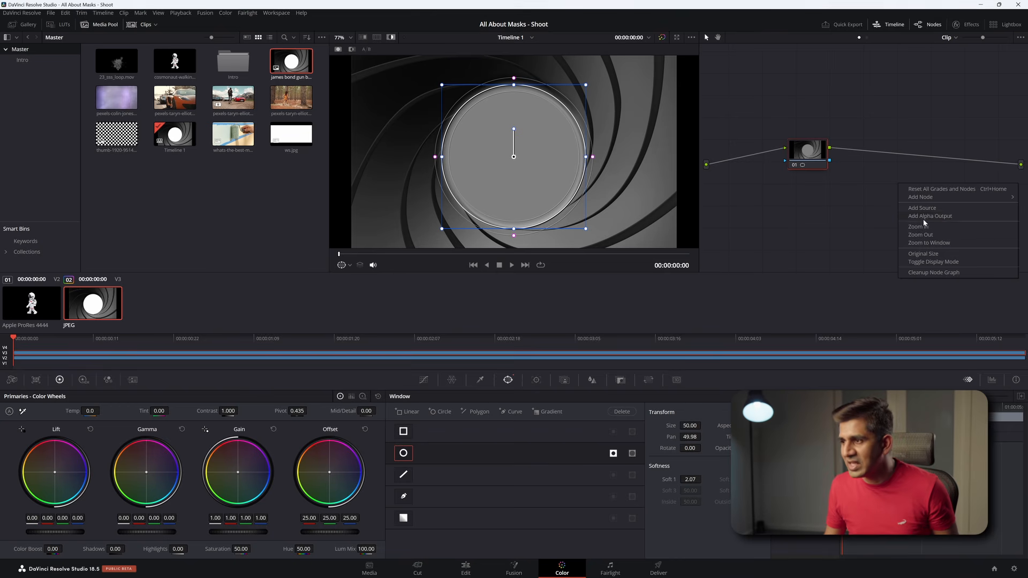
left_click(960, 219)
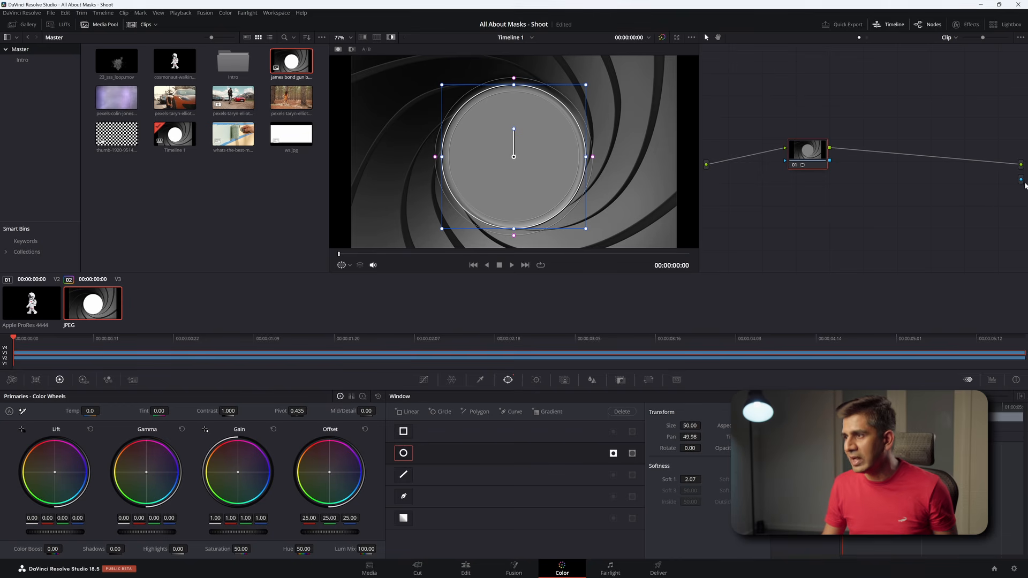
left_click_drag(929, 169, 832, 162)
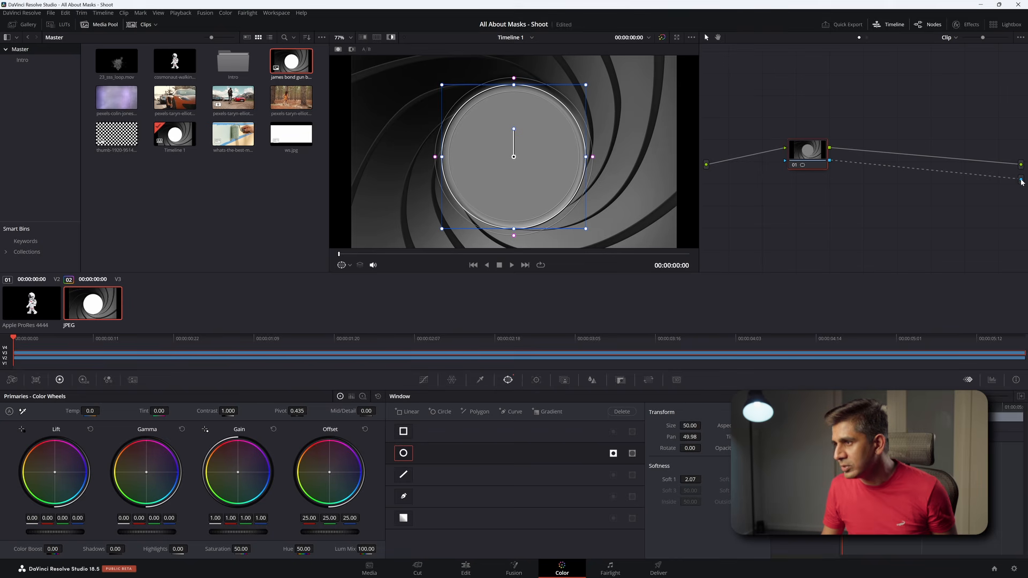
left_click_drag(1021, 182, 1021, 179)
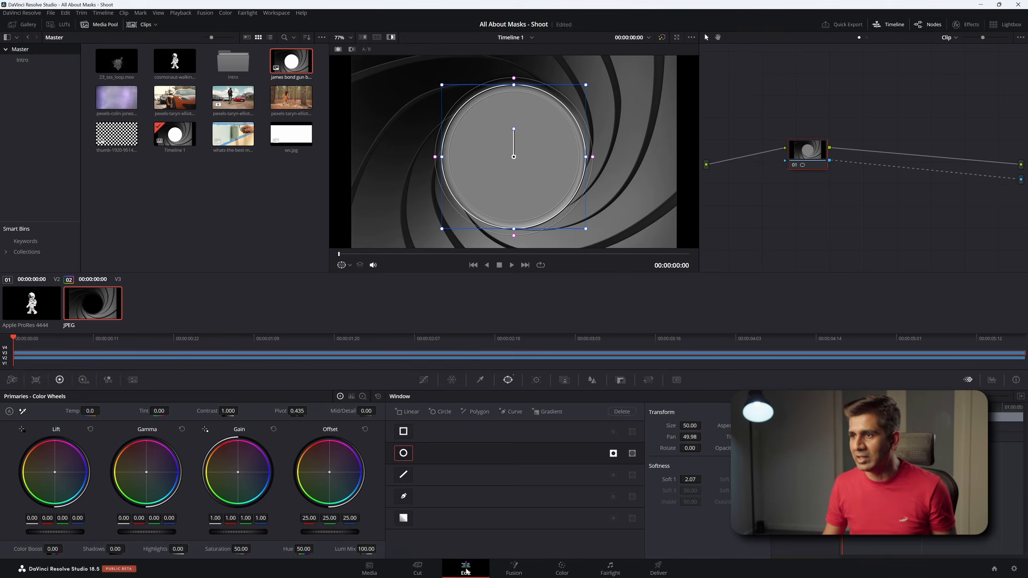
Check the composite on the Edit page and adjust the cosmonaut clip's zoom.
left_click(466, 568)
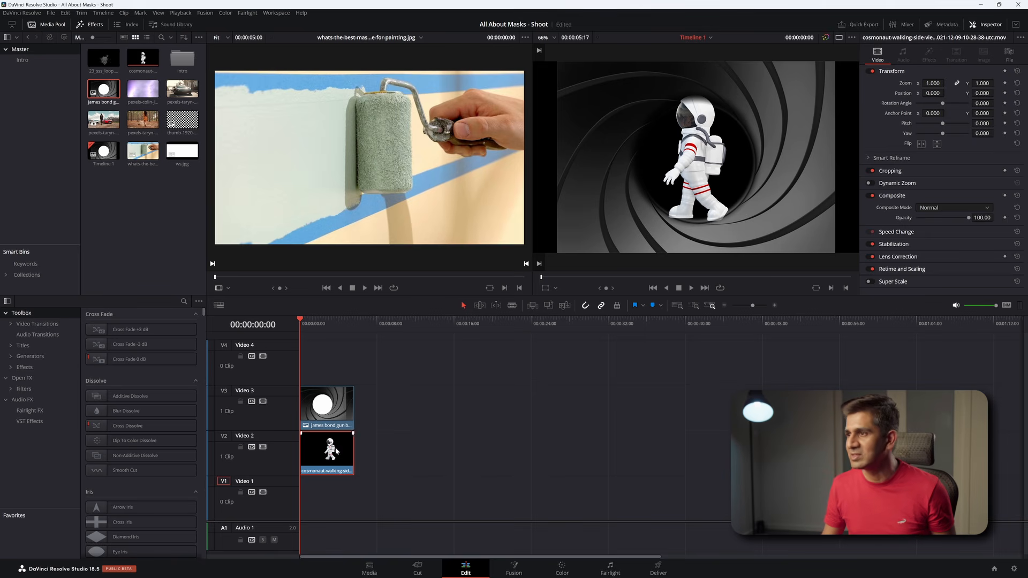
left_click_drag(934, 84, 932, 90)
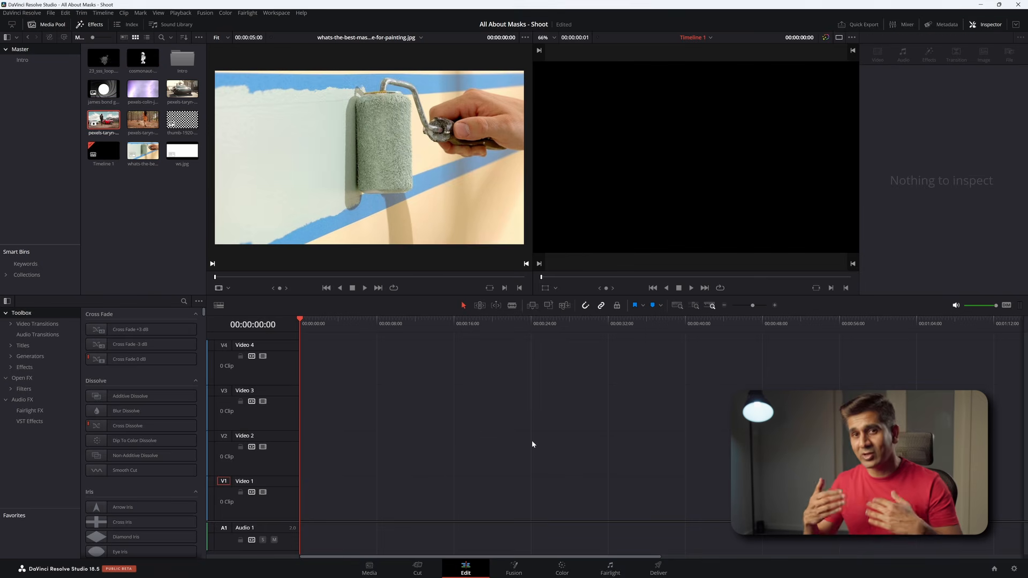
Place the clip of the woman walking towards the parked cars at the start of Video 1 and preview it.
left_click_drag(103, 120, 303, 500)
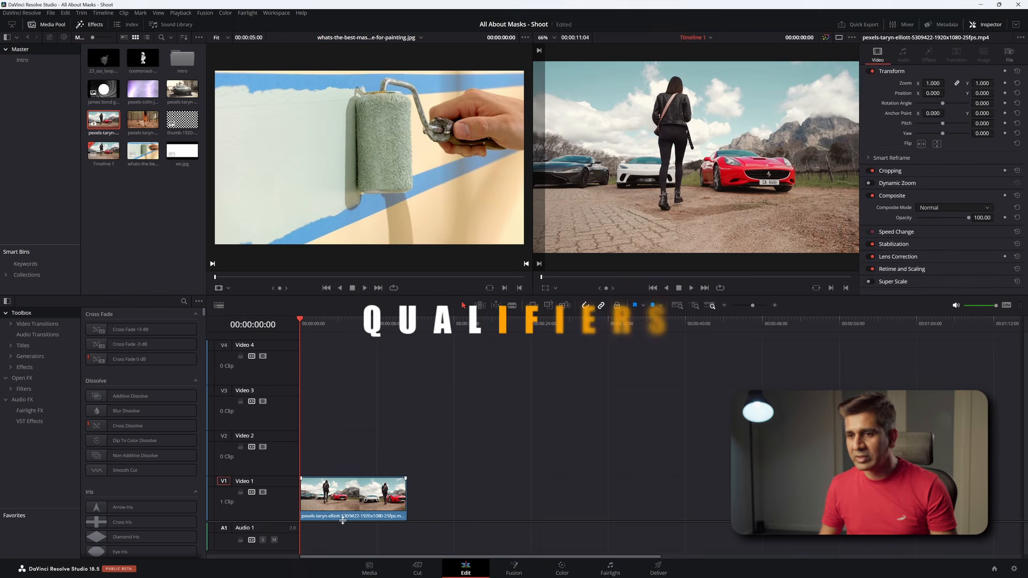
left_click_drag(332, 322, 302, 324)
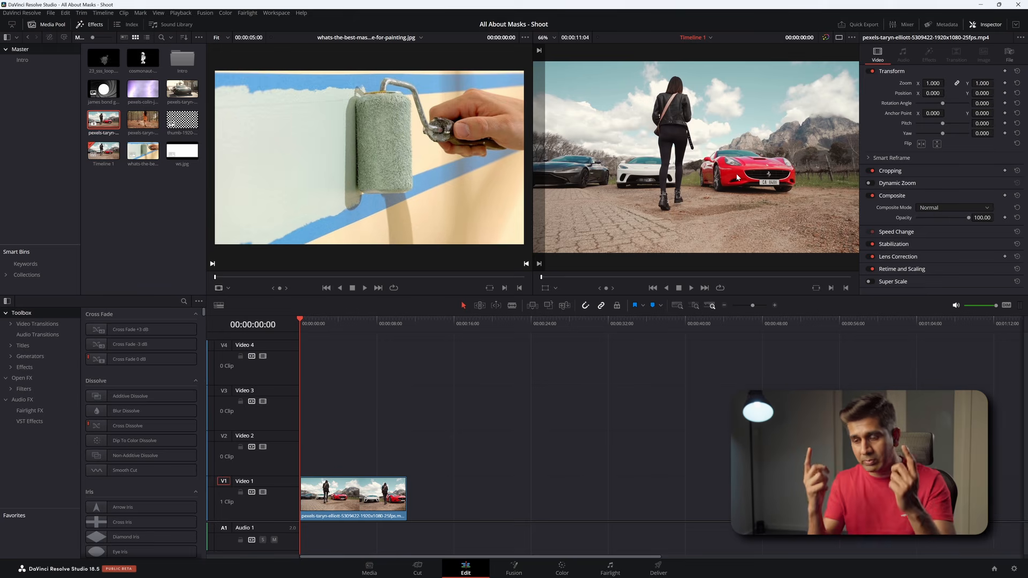
On the Color page, draw a closed Curve window around the red car and adjust the masked area's midtones with the custom curve.
left_click(562, 567)
left_click(508, 380)
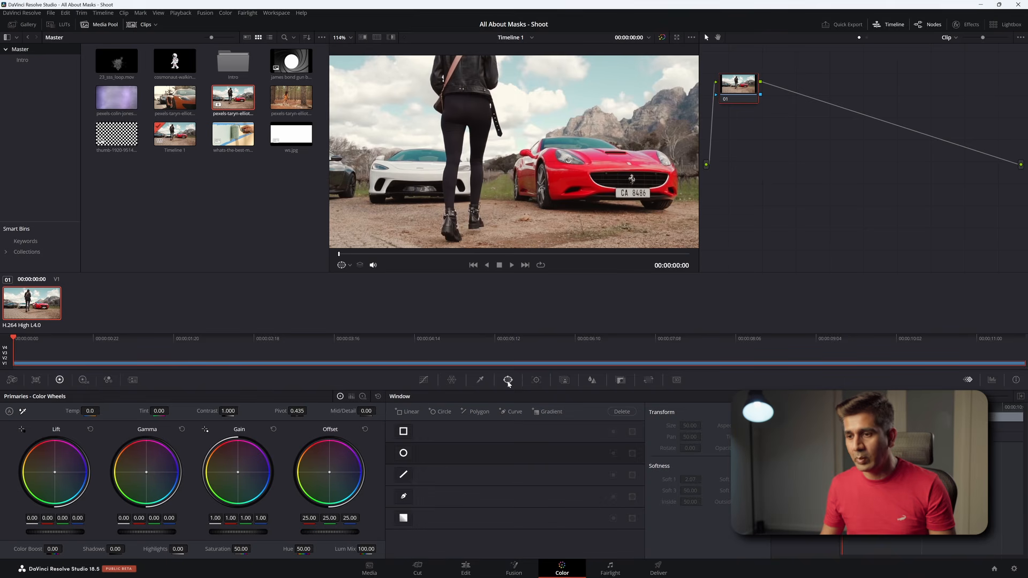
left_click(404, 498)
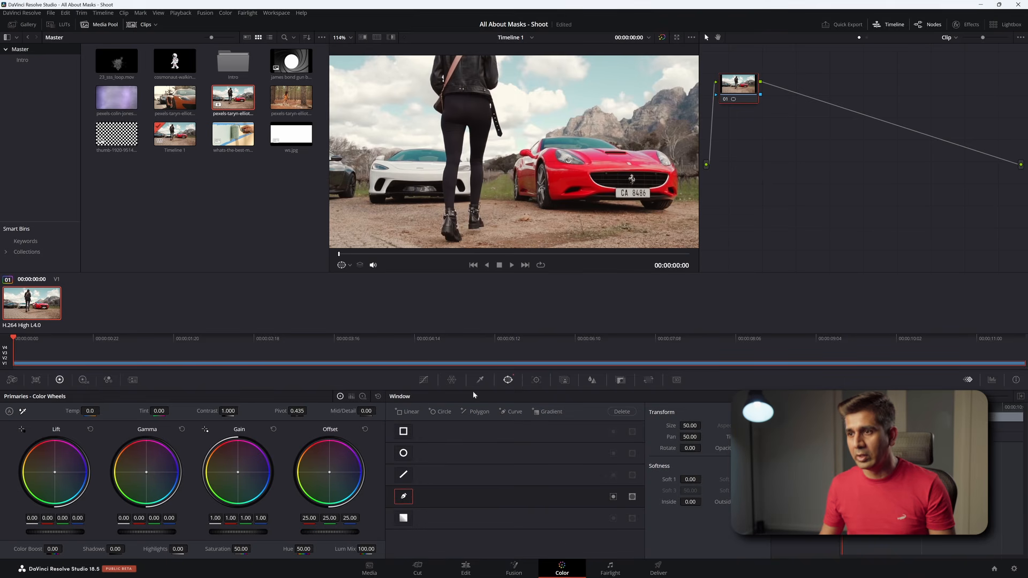
left_click(530, 204)
left_click(558, 212)
left_click(593, 209)
left_click(638, 215)
left_click(672, 213)
left_click(682, 198)
left_click(684, 157)
left_click(661, 141)
left_click(626, 145)
left_click(602, 133)
left_click(563, 131)
left_click(535, 137)
left_click(513, 152)
left_click(508, 170)
left_click(510, 189)
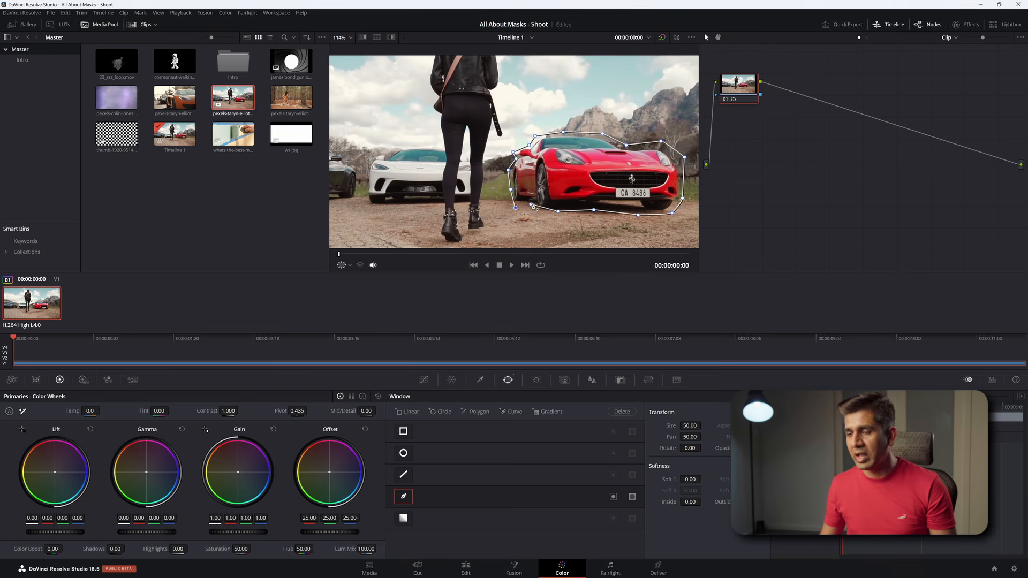
left_click(531, 205)
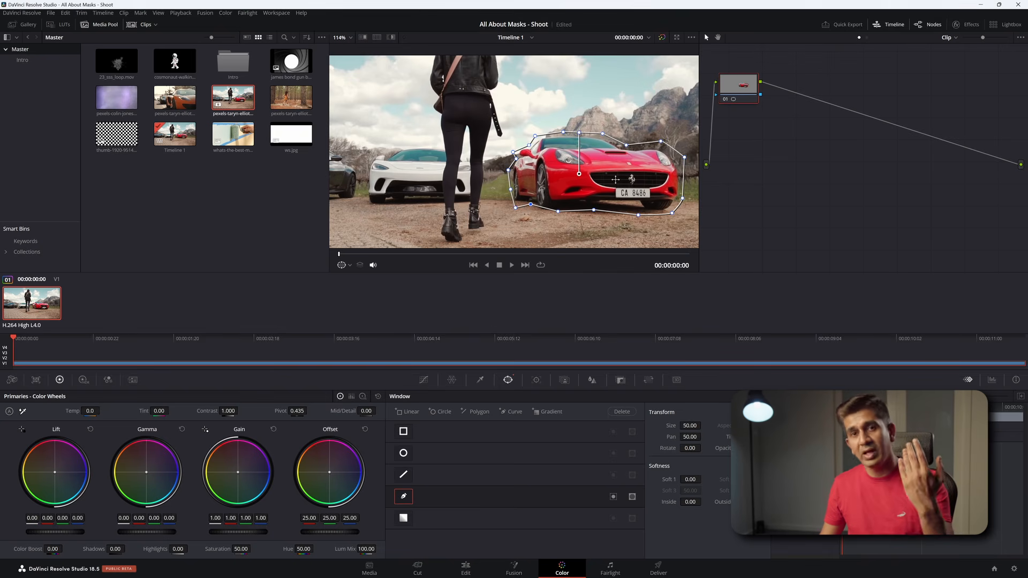
left_click(423, 380)
mouse_move(534, 474)
left_mouse_down()
mouse_move(537, 444)
mouse_move(536, 483)
mouse_move(541, 443)
mouse_move(542, 484)
mouse_move(548, 447)
mouse_move(551, 484)
mouse_move(550, 475)
left_mouse_up()
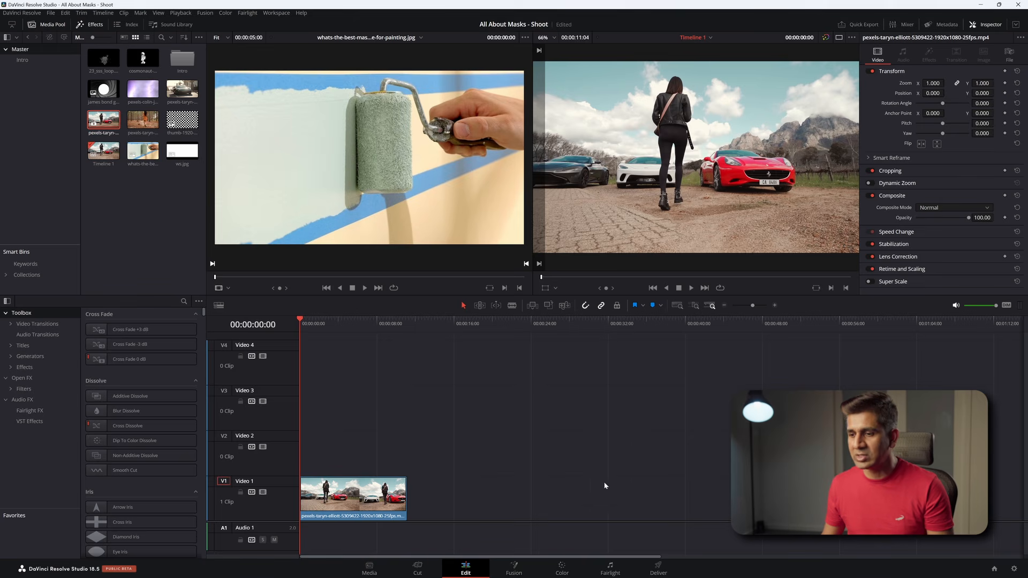
Open the Qualifier on the Color page, view its RGB and LUM modes before returning to HSL, and turn on Highlight in the viewer.
left_click(561, 569)
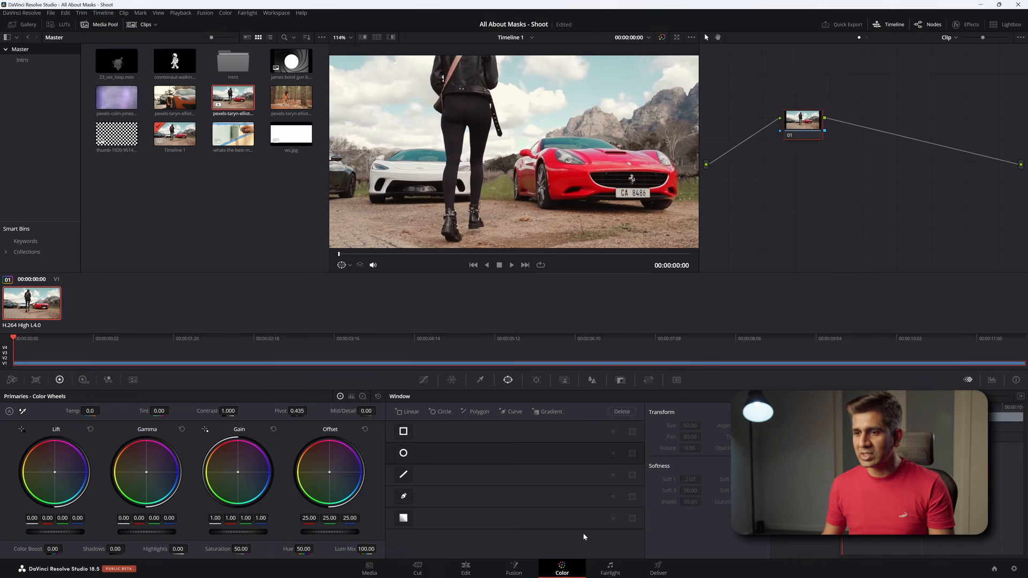
left_click(480, 380)
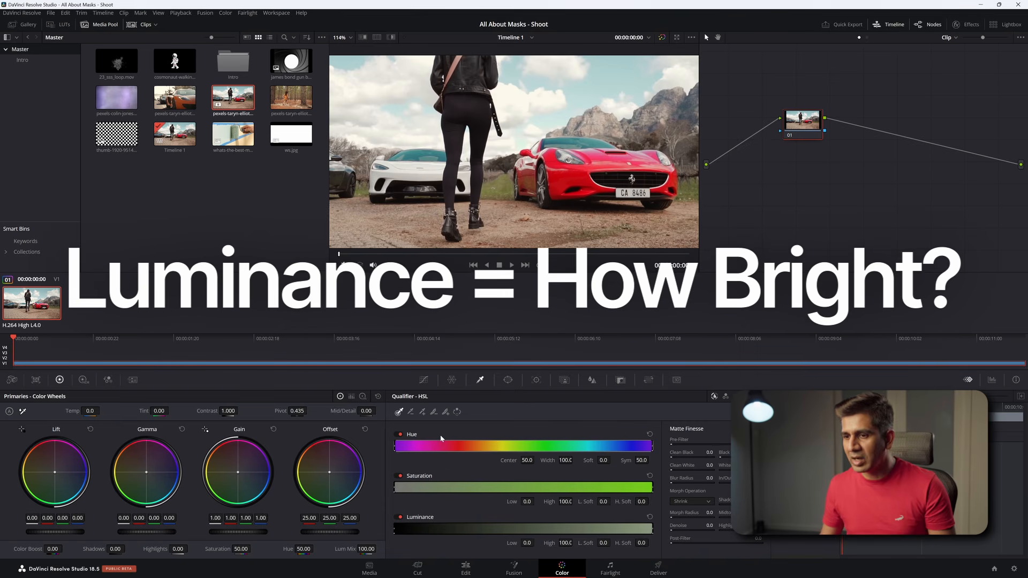
left_click(725, 397)
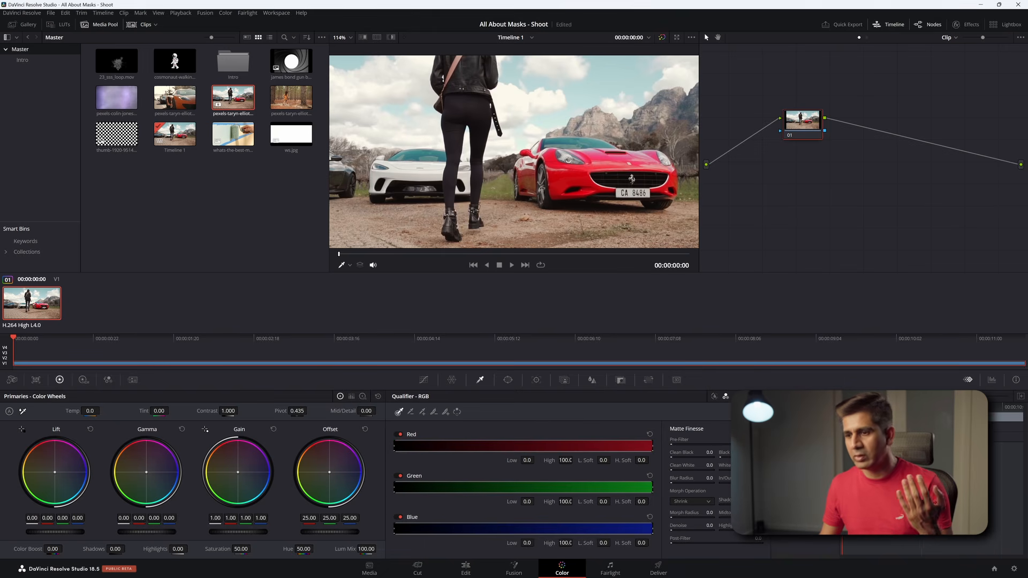
left_click(736, 396)
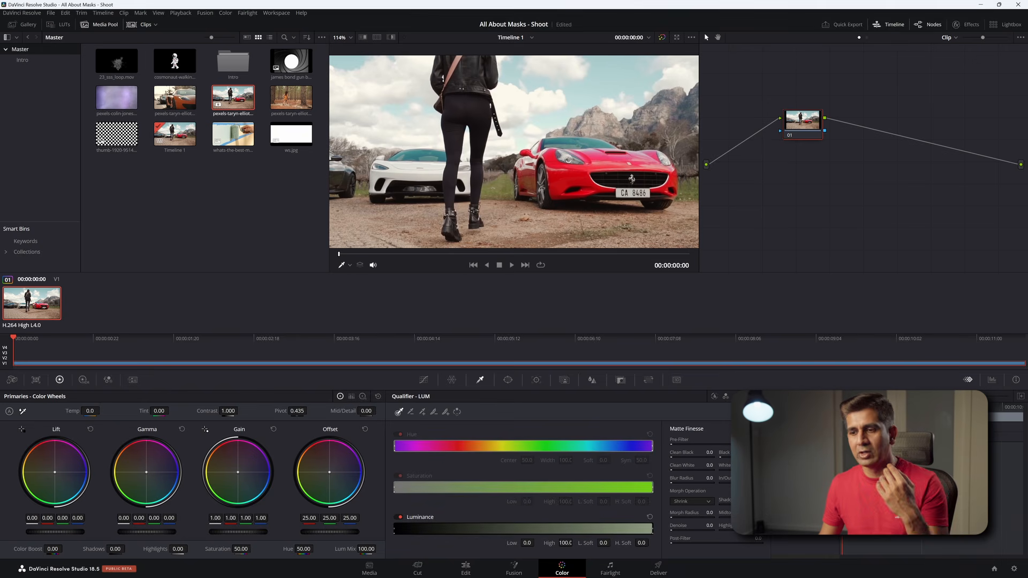
left_click(715, 397)
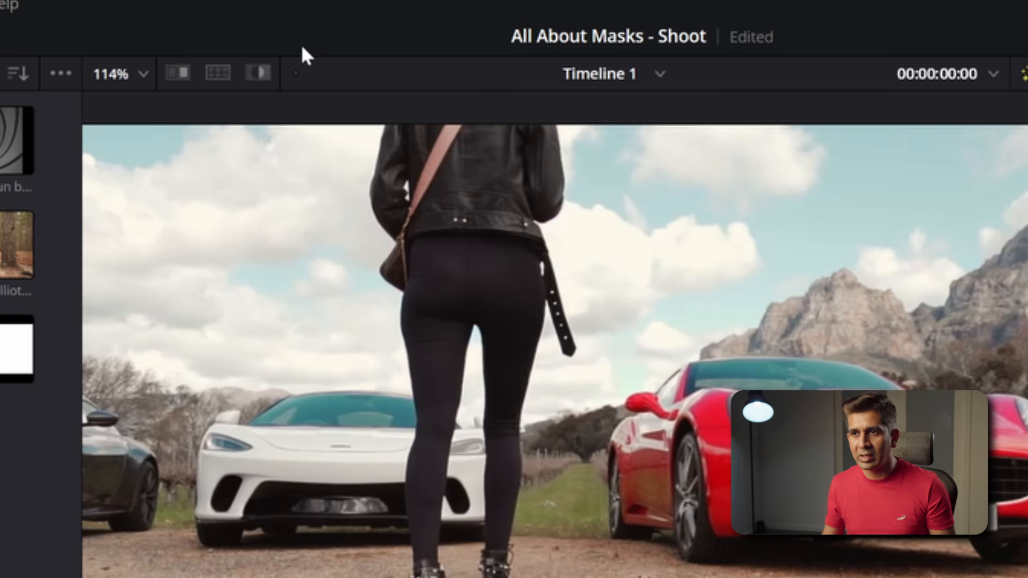
left_click(258, 75)
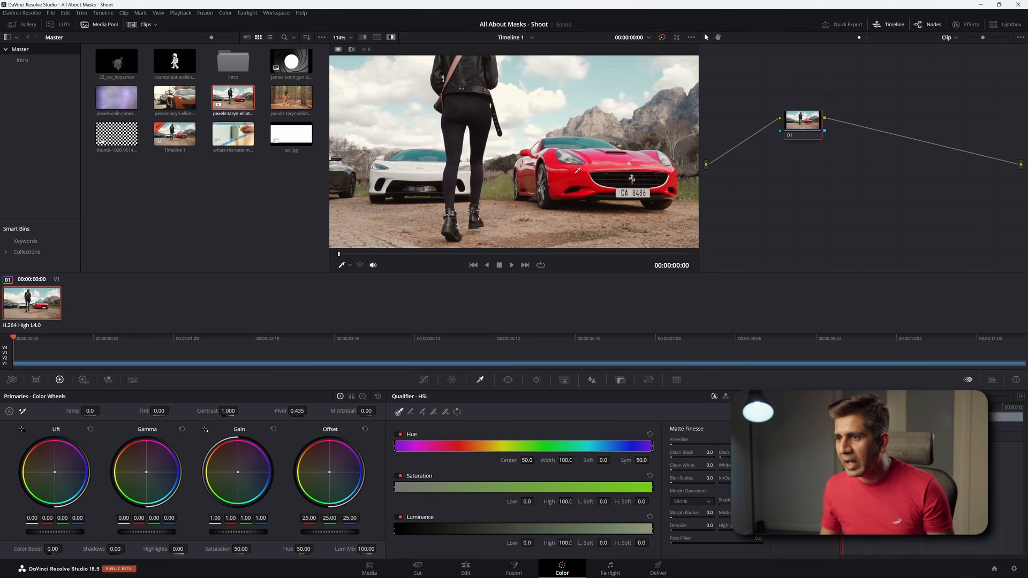
Sample the red car's paint with the Qualifier and refine its hue range to Center 31.3 and Width 9.3.
mouse_move(559, 183)
left_mouse_down()
mouse_move(582, 177)
mouse_move(557, 161)
mouse_move(588, 165)
mouse_move(524, 166)
mouse_move(645, 151)
mouse_move(556, 166)
mouse_move(593, 179)
left_mouse_up()
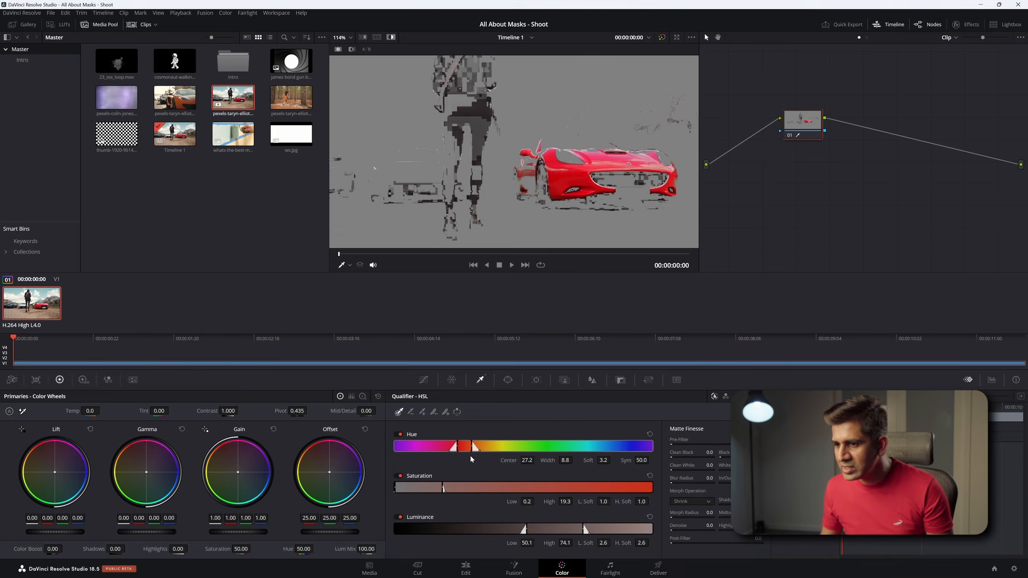
mouse_move(565, 460)
left_mouse_down()
mouse_move(574, 460)
mouse_move(556, 461)
left_mouse_up()
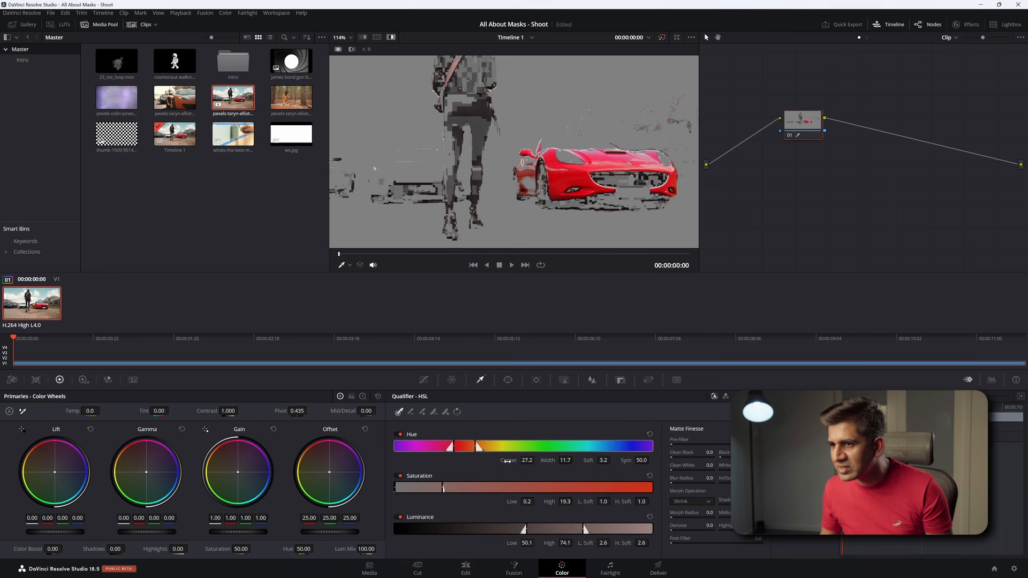
left_click_drag(527, 461, 536, 459)
left_click_drag(454, 447, 466, 447)
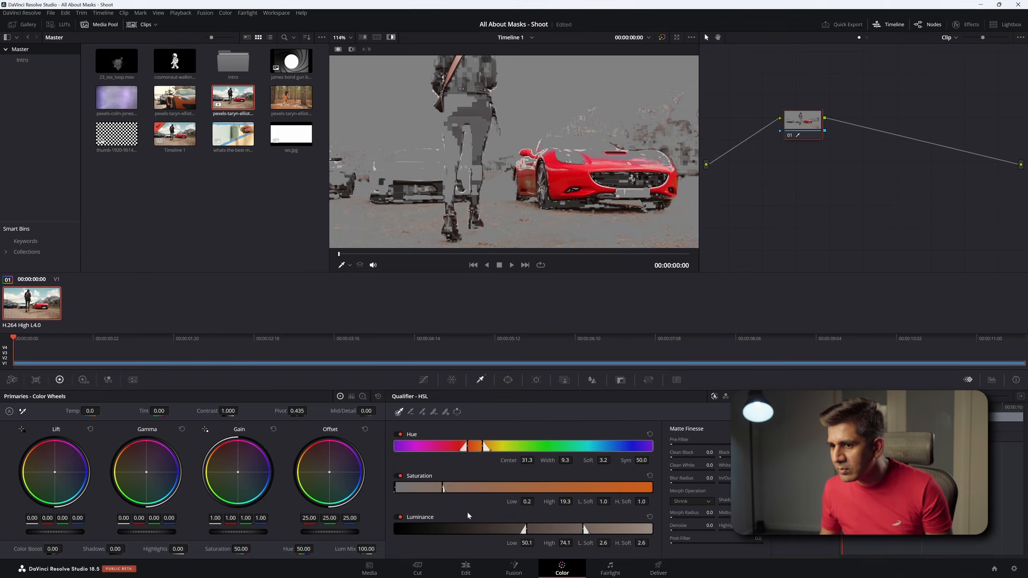
Refine the qualifier's saturation range to 1.3–19.6 and luminance range to 48.6–72.5, and turn off Highlight.
left_click_drag(424, 485, 398, 488)
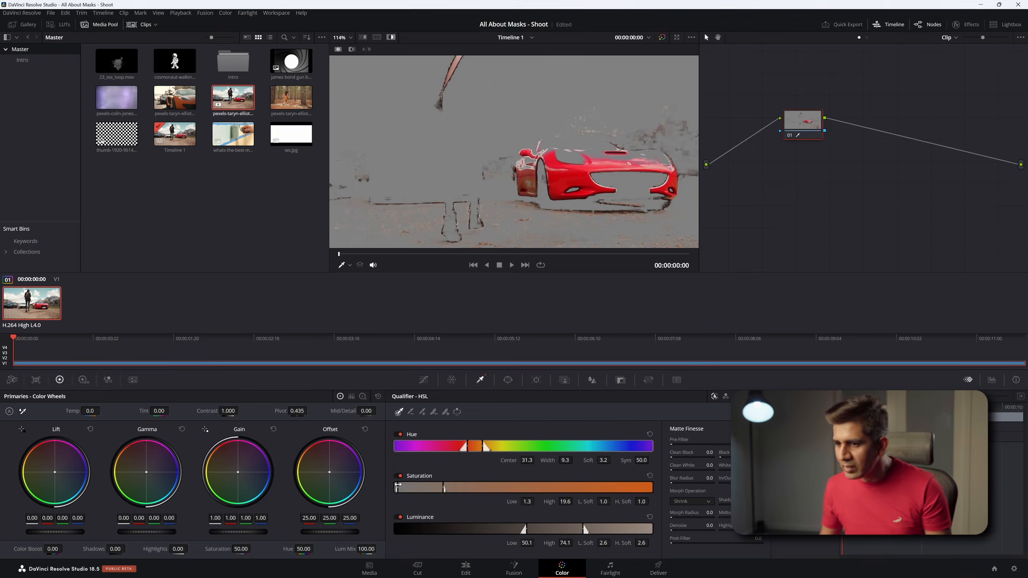
mouse_move(546, 530)
left_mouse_down()
mouse_move(488, 529)
mouse_move(535, 528)
left_mouse_up()
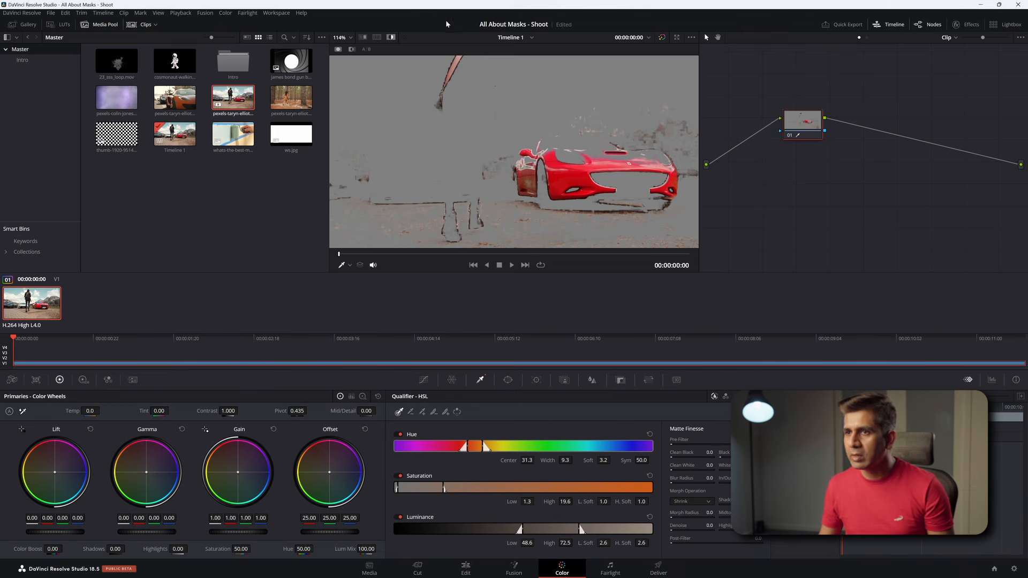
left_click(391, 37)
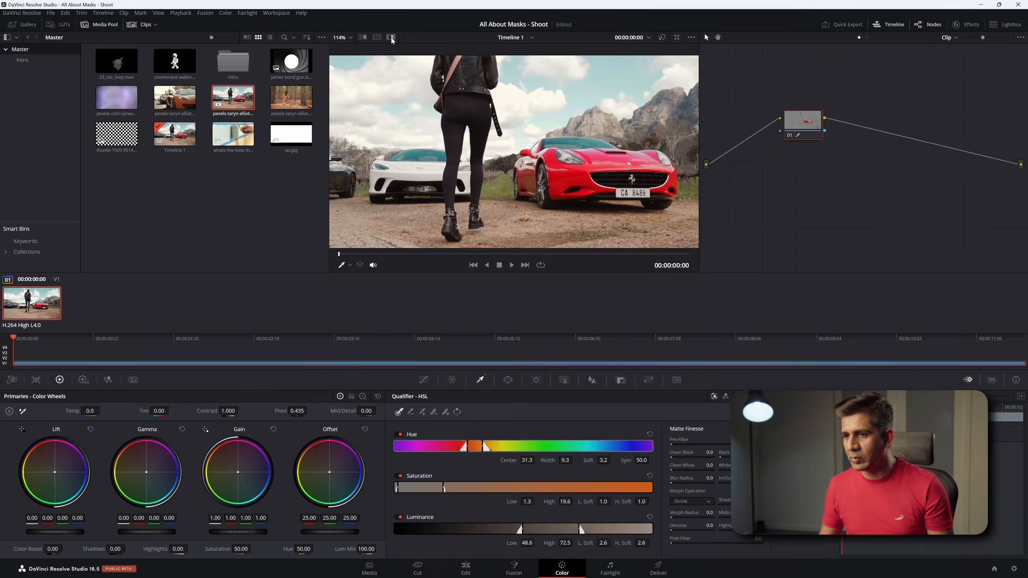
Recolor the qualified car pink on the Hue Vs Hue curve, with Input Hue 67.19 and Hue Rotate 31.63, checking at 00:00:06:05.
left_click(423, 380)
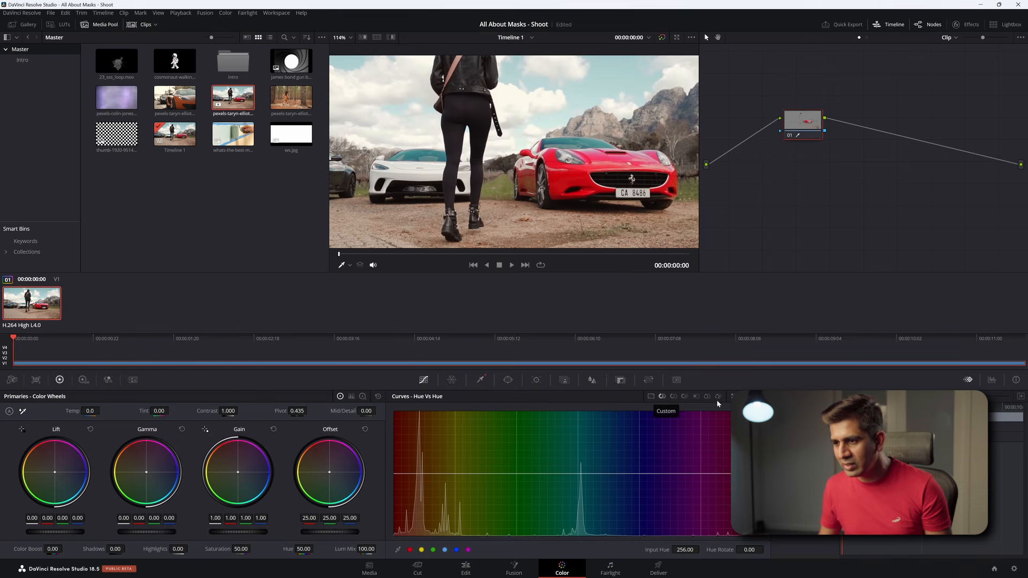
mouse_move(572, 473)
left_mouse_down()
mouse_move(574, 460)
mouse_move(573, 493)
mouse_move(572, 482)
left_mouse_up()
left_click_drag(572, 468, 572, 468)
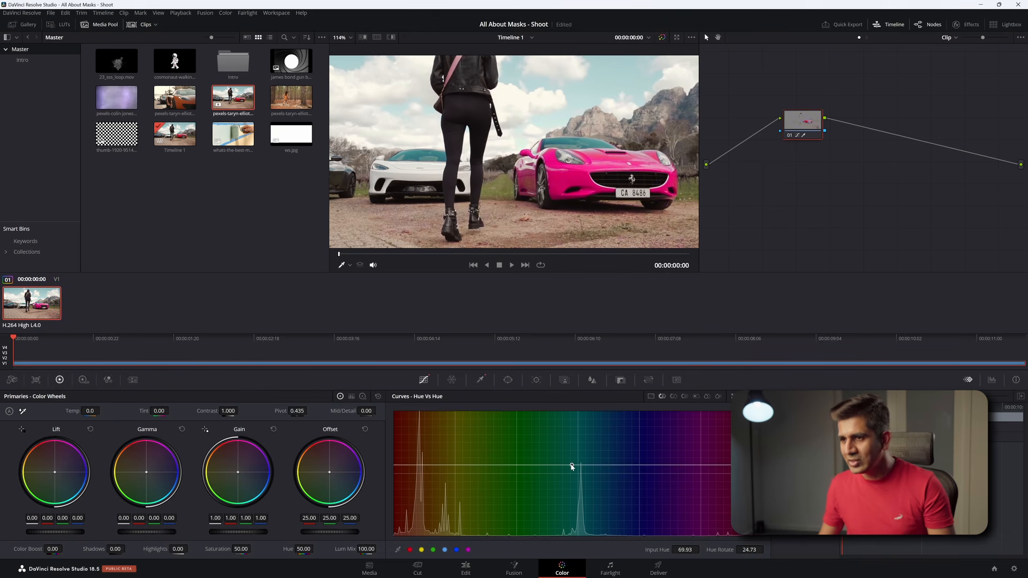
left_click_drag(353, 264, 535, 251)
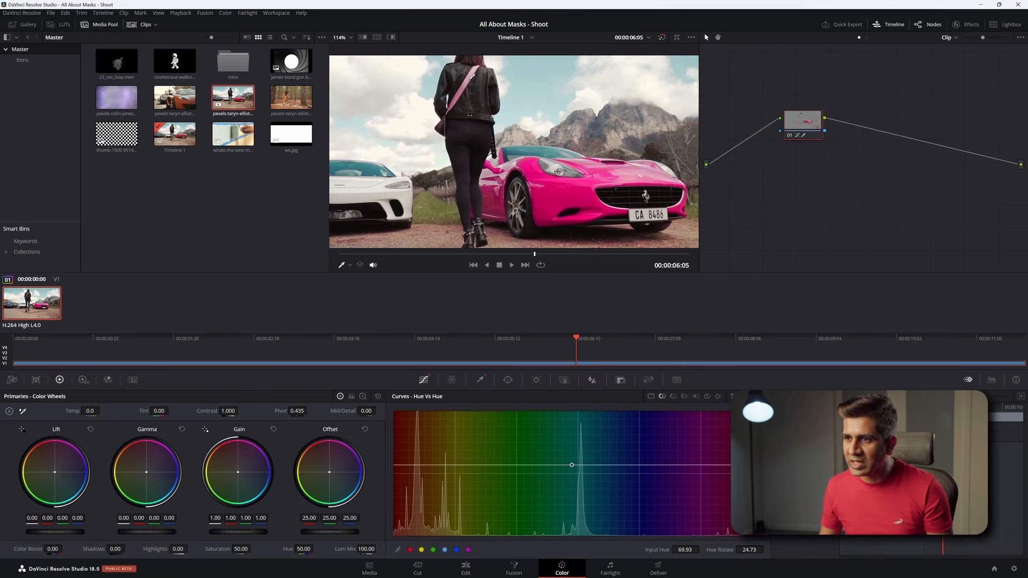
mouse_move(572, 467)
left_mouse_down()
mouse_move(569, 511)
mouse_move(568, 436)
mouse_move(570, 465)
left_mouse_up()
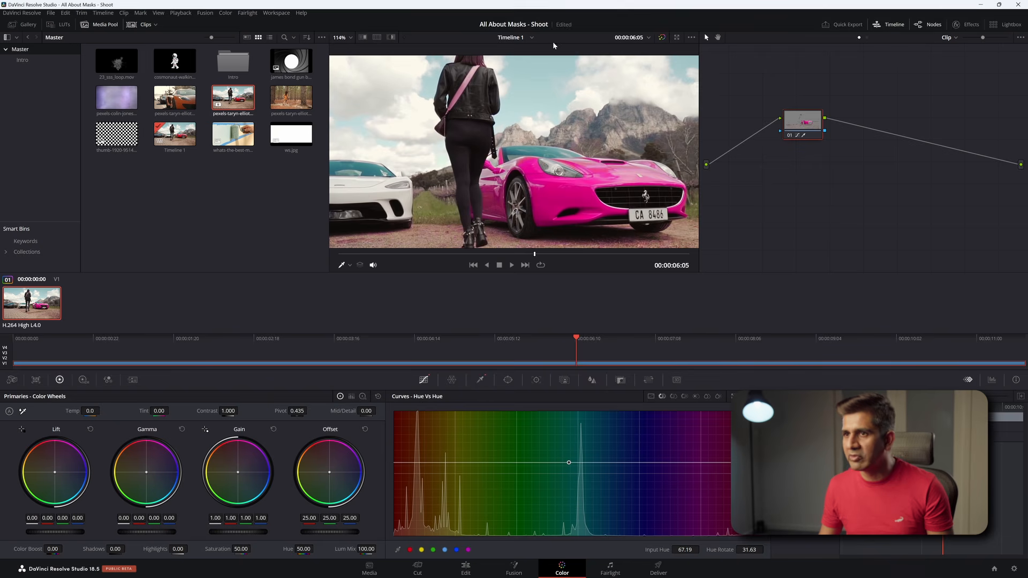
Turn on Highlight and draw a closed Curve window around the pink car, moving its upper and lower-edge points outward.
left_click(391, 38)
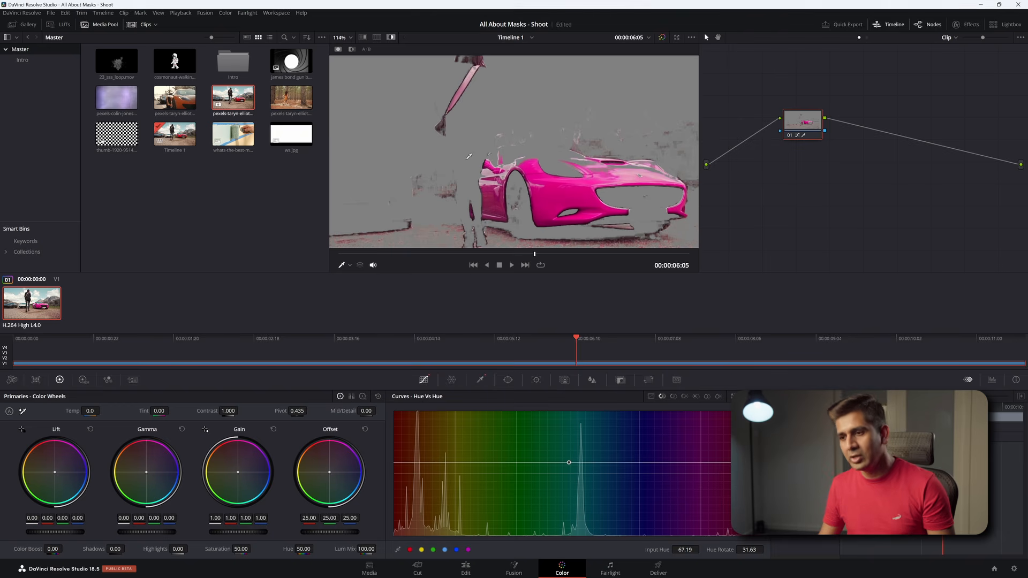
left_click(507, 380)
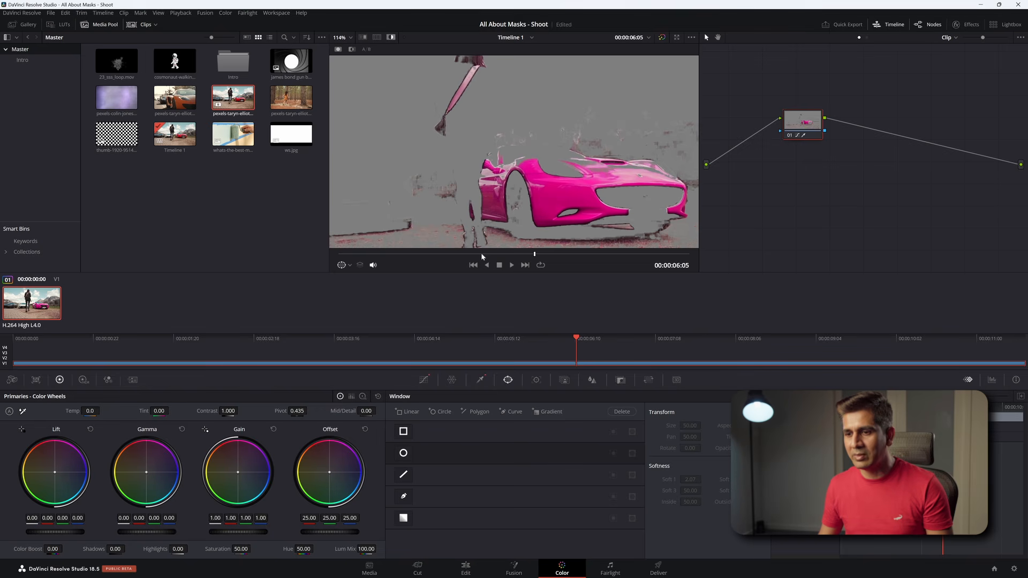
left_click(403, 497)
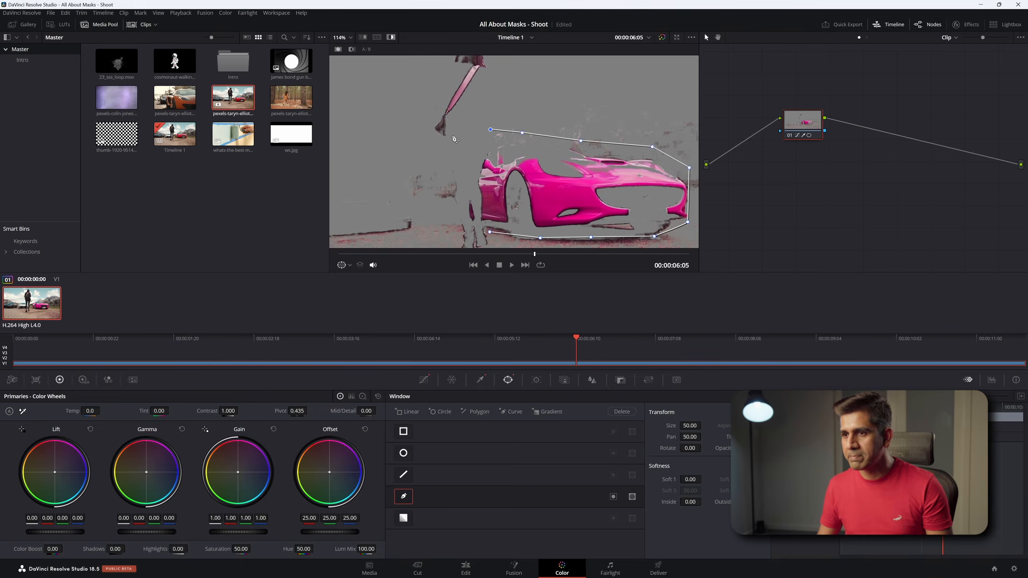
left_click(490, 233)
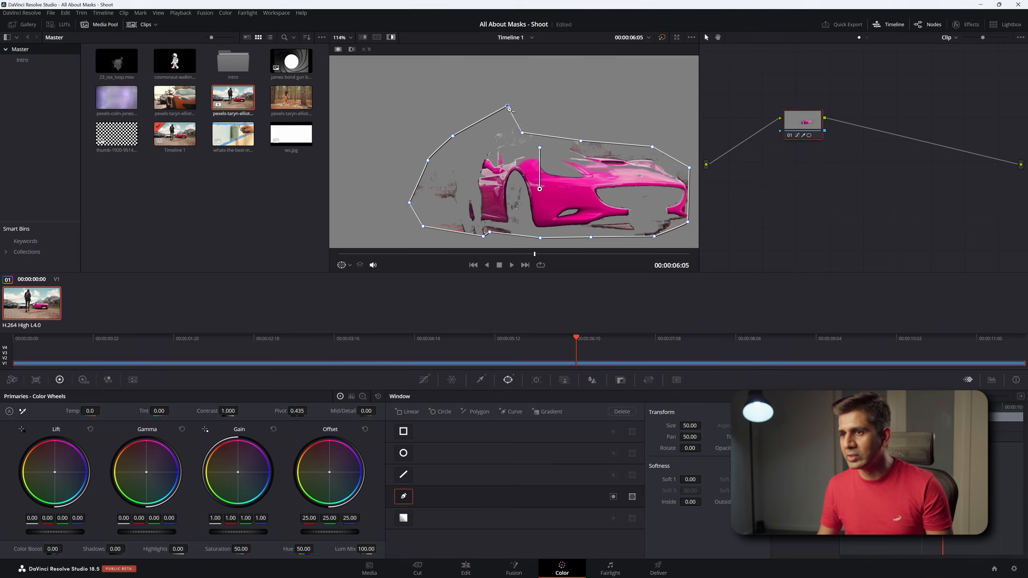
left_click_drag(522, 130, 556, 82)
left_click_drag(583, 142, 626, 89)
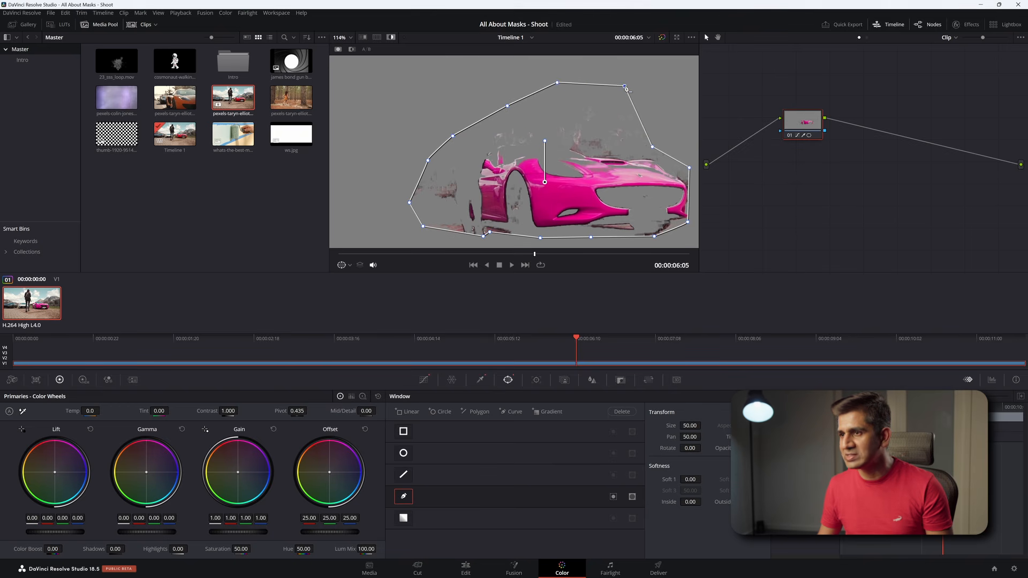
left_click_drag(654, 147, 696, 105)
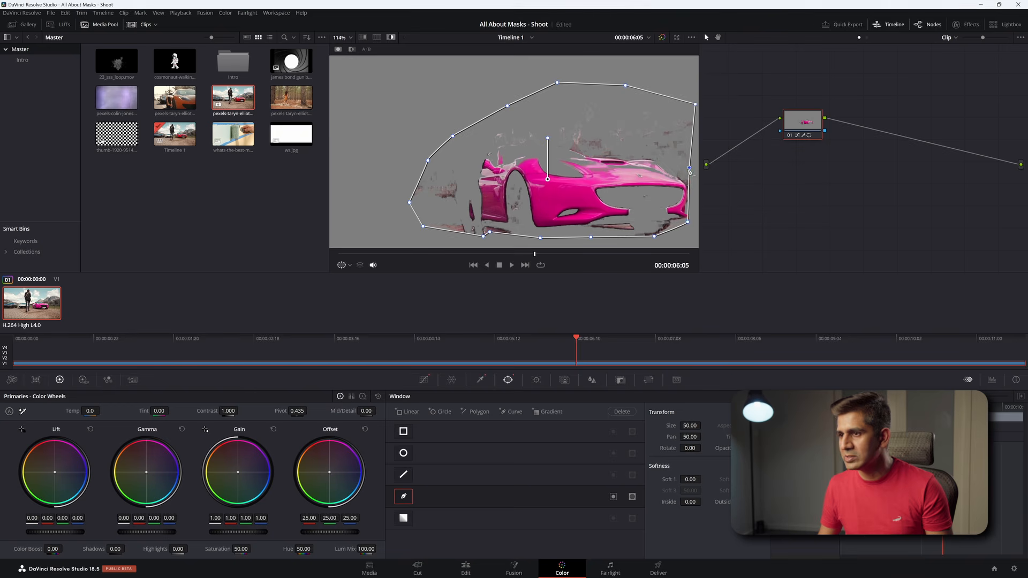
left_click_drag(654, 236, 654, 245)
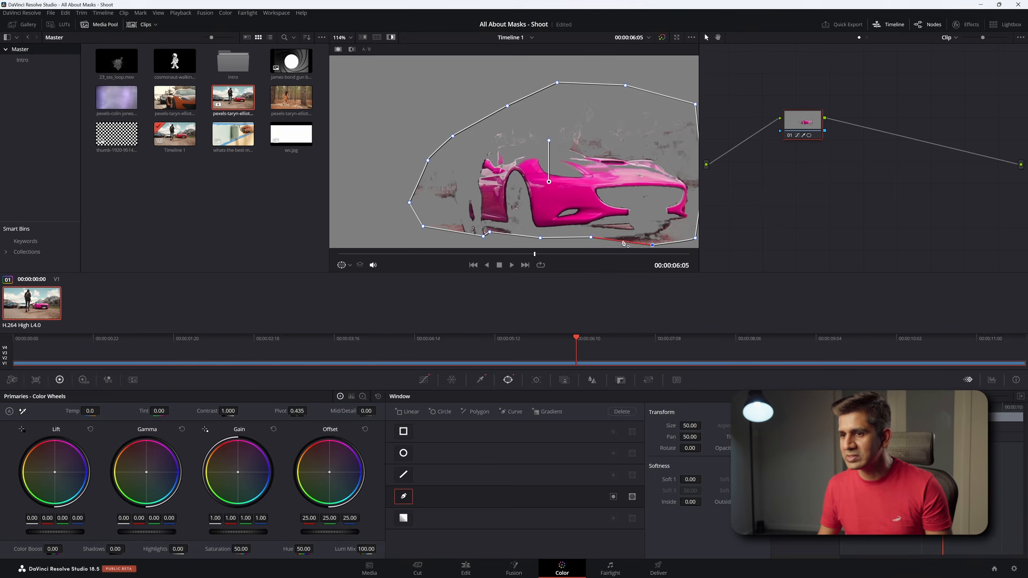
Scrub the clip and play the recolored car from the start on the Edit page.
left_click_drag(493, 354, 102, 343)
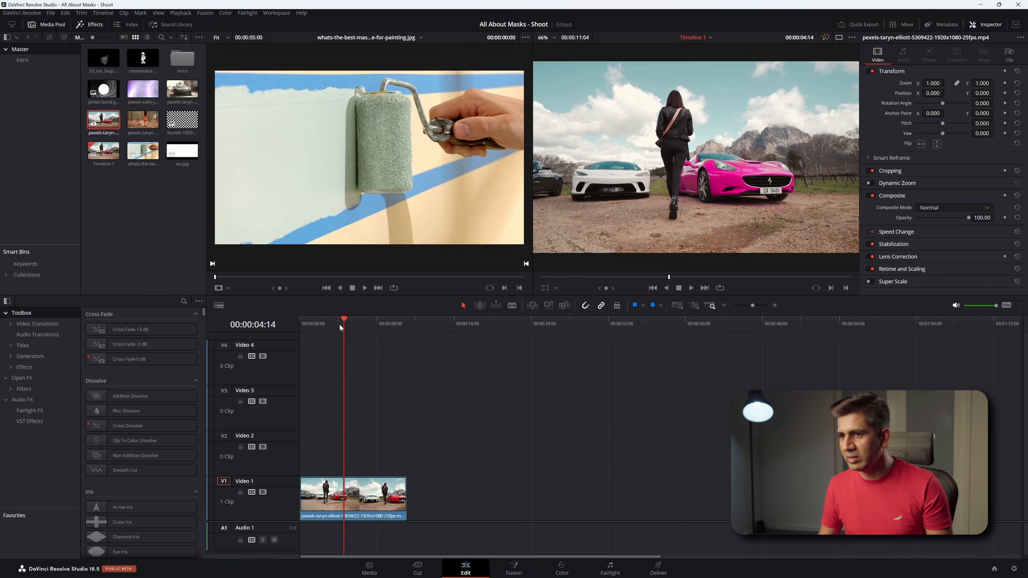
left_click_drag(340, 325, 303, 320)
key("space")
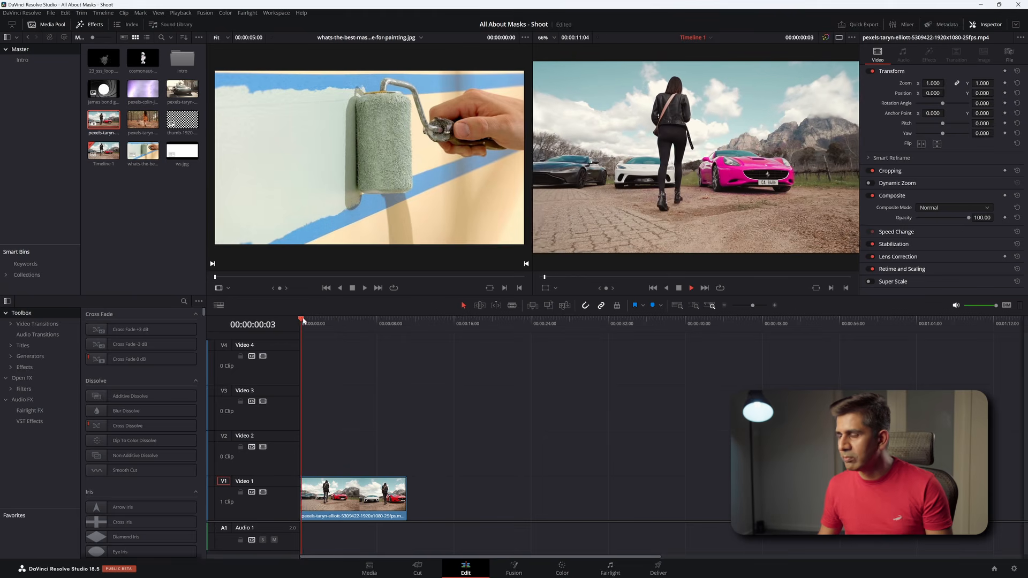
key("space")
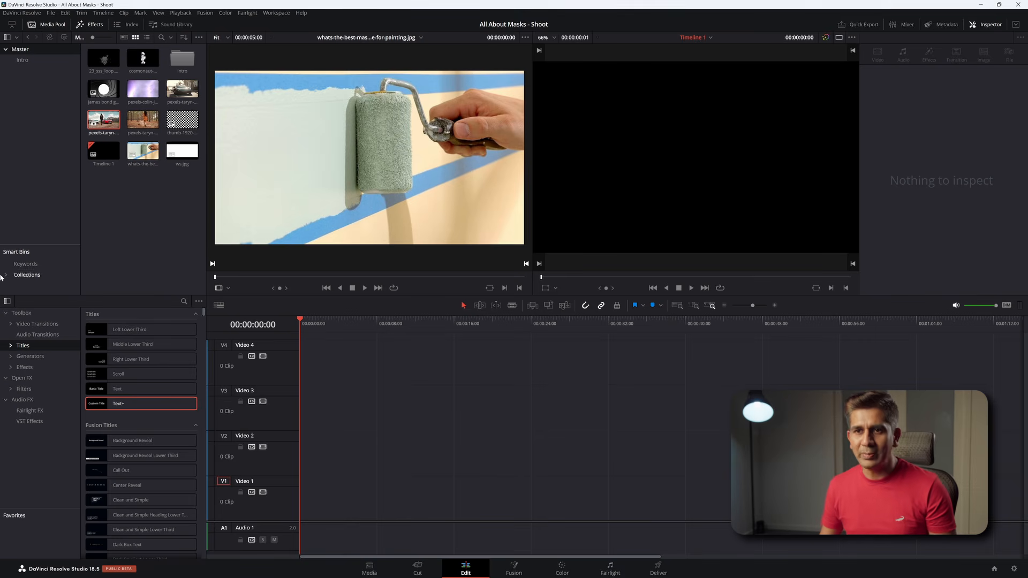
Place the clip of the woman and parked cars at the start of the empty Video 1 track.
left_click(105, 123)
left_click_drag(105, 123, 304, 501)
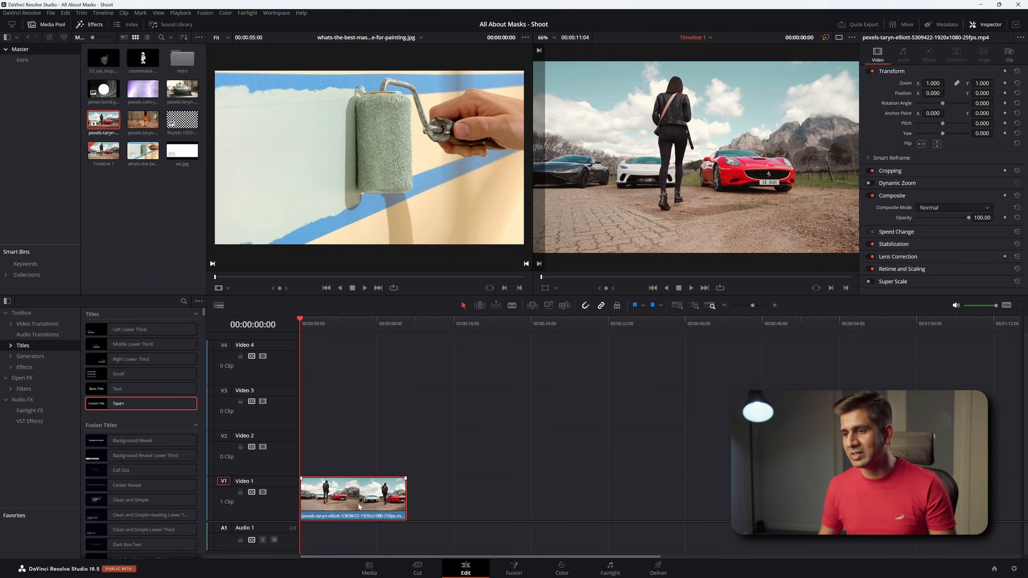
On the Color page, open Magic Mask and track the object stroke on the woman forward and in reverse through the clip.
left_click(561, 568)
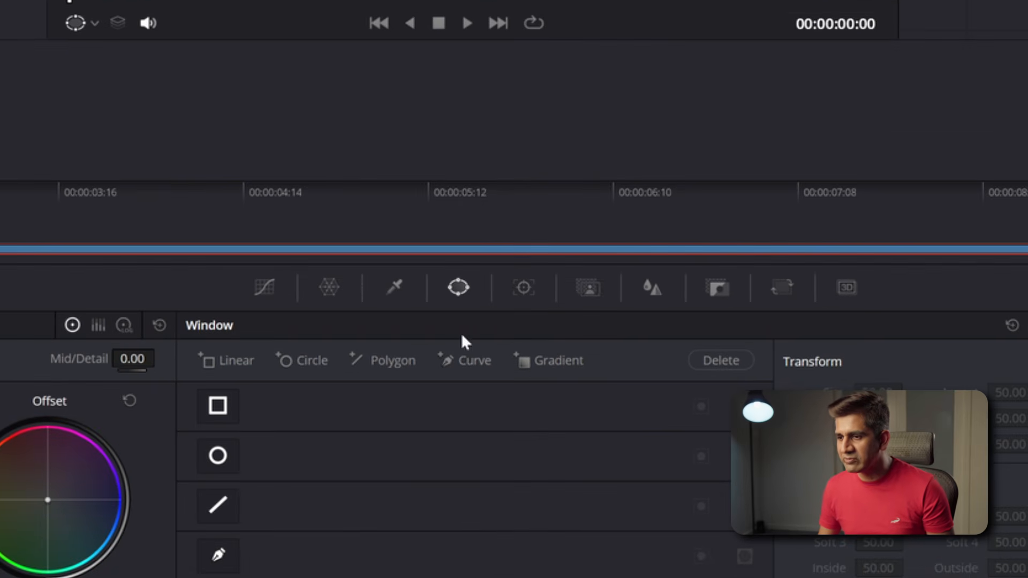
left_click(588, 287)
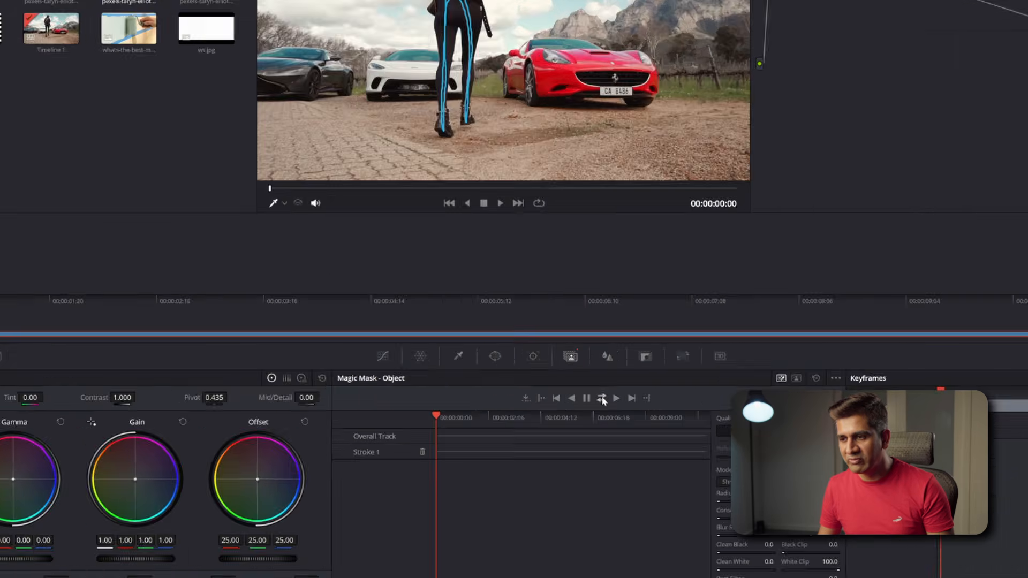
left_click(601, 399)
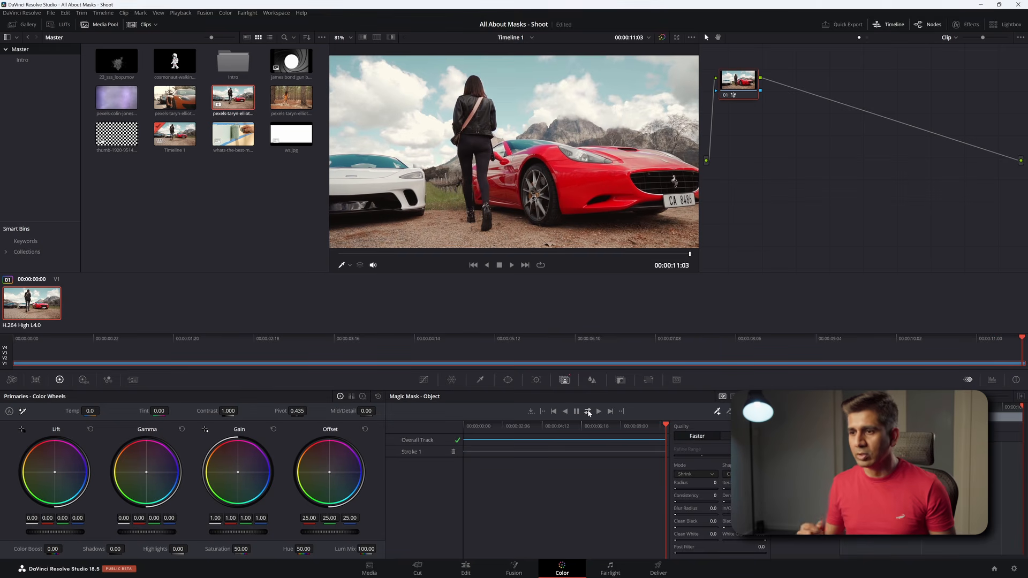
Turn on Highlight and play through the clip to examine the tracked Magic Mask around the woman.
left_click_drag(518, 426, 489, 429)
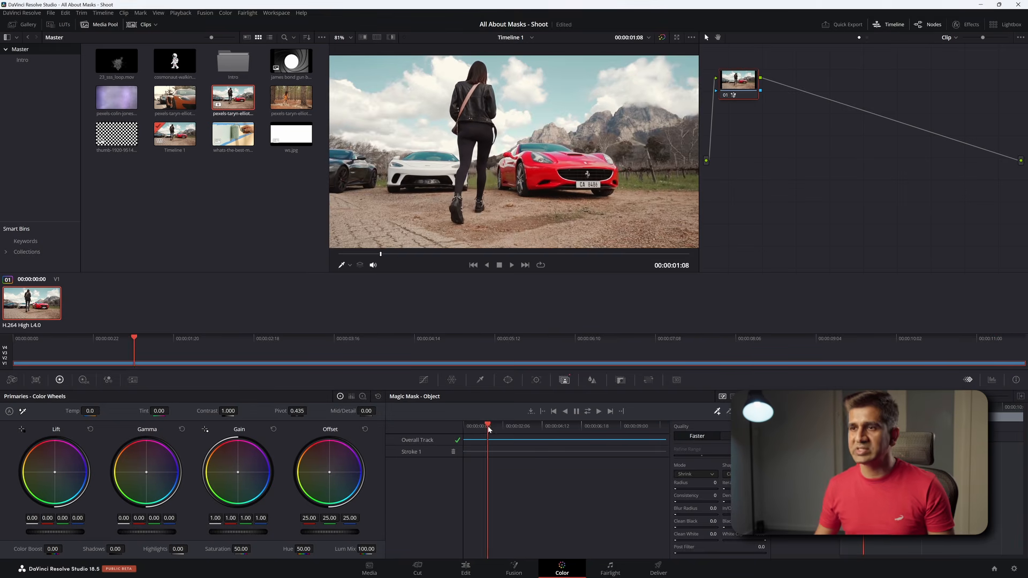
left_click(391, 38)
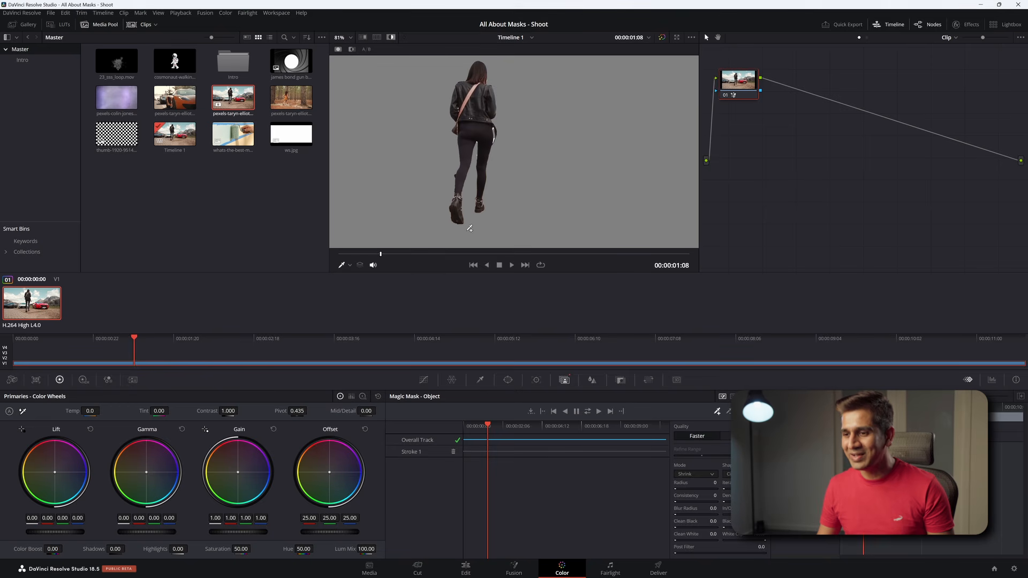
left_click_drag(486, 425, 470, 427)
key("space")
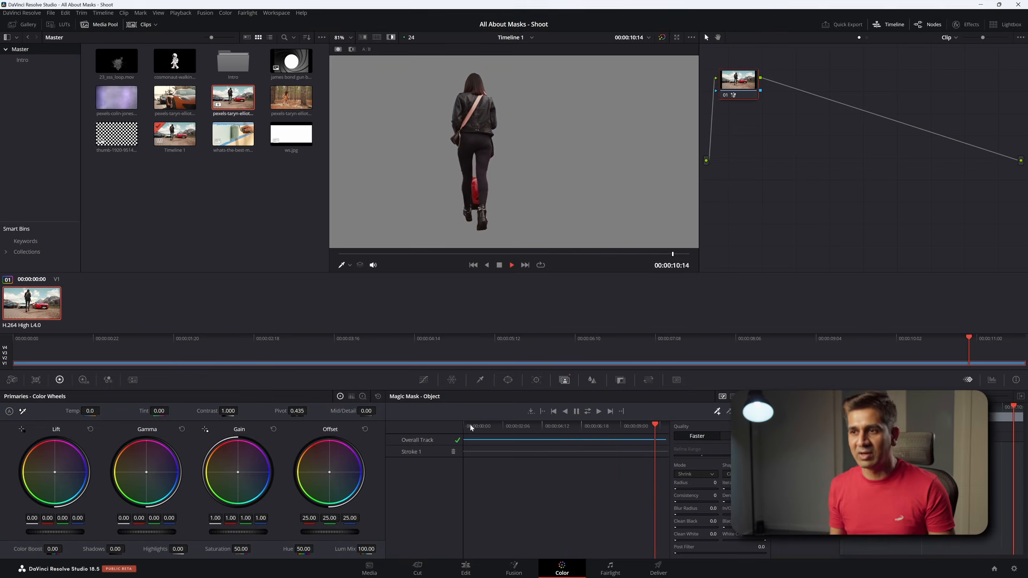
left_click(470, 426)
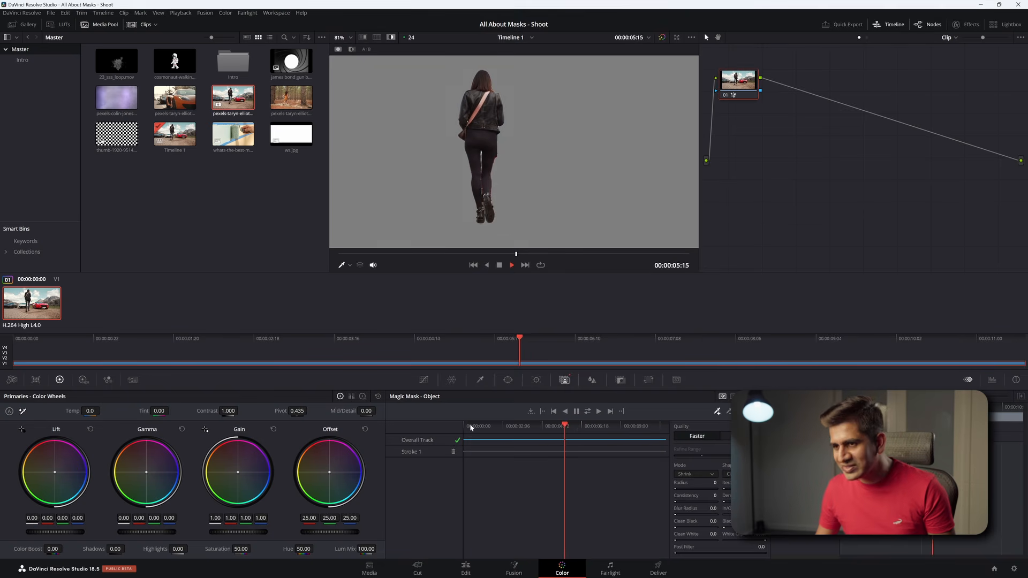
key("space")
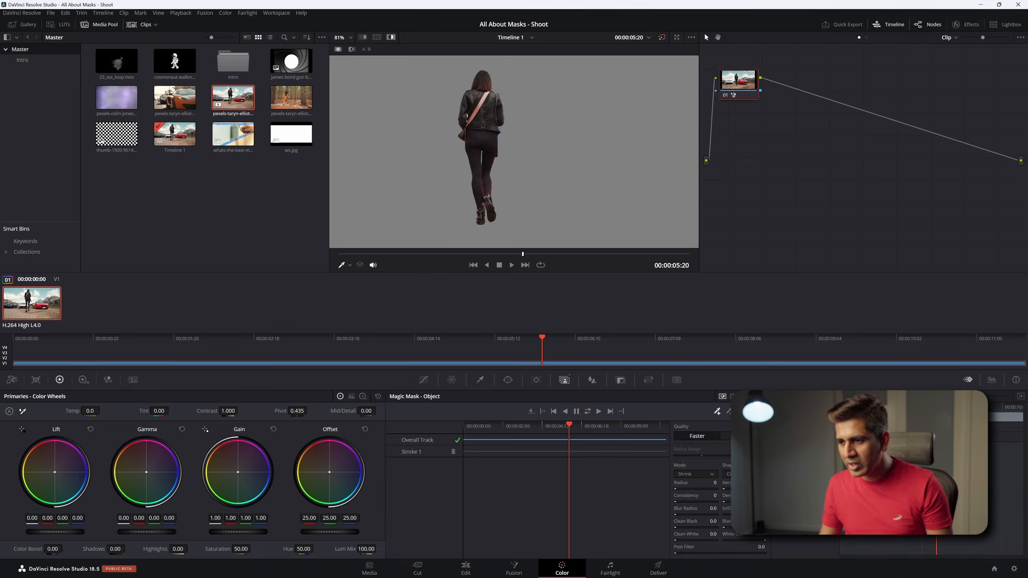
left_click_drag(714, 483, 718, 482)
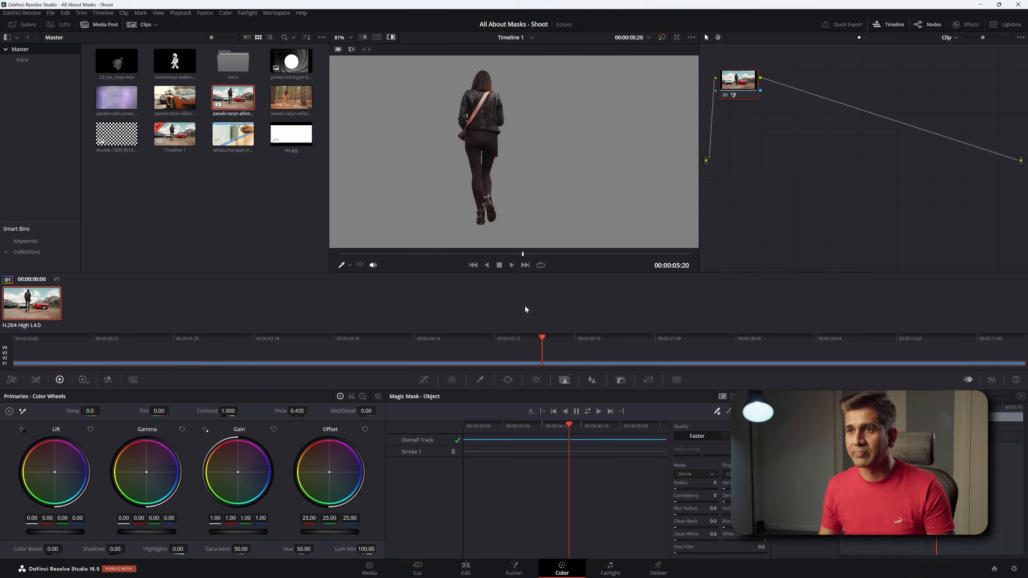
Turn off Highlight, scrub back to 00:00:04:05 and view the clip on the Edit page.
key("shift+h")
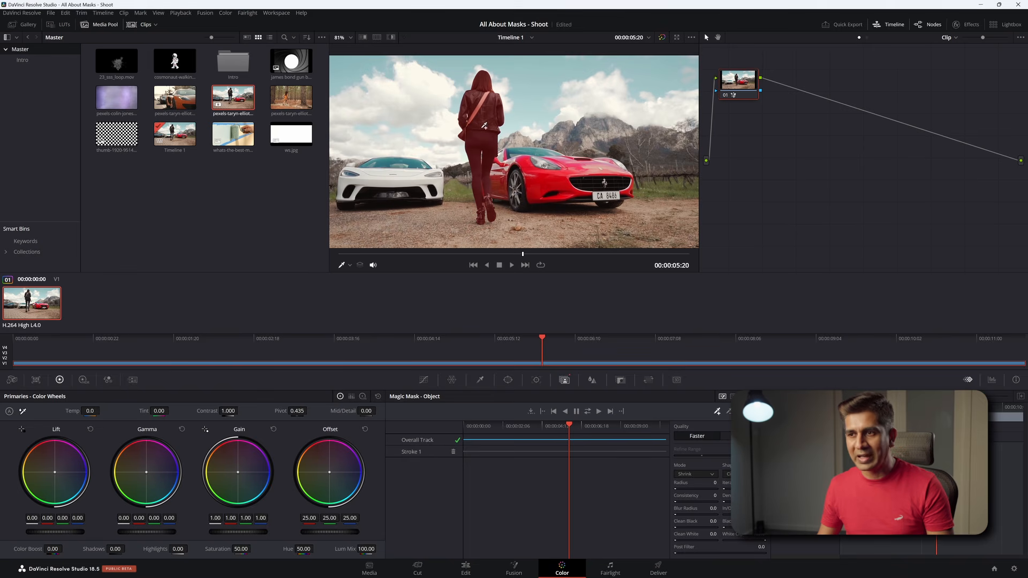
left_click_drag(534, 333, 395, 320)
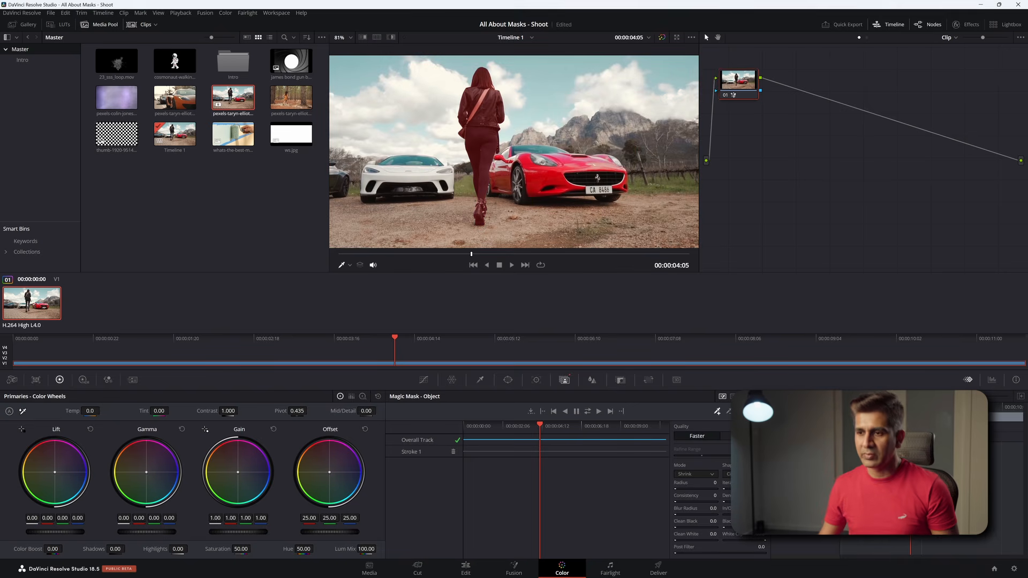
left_click(464, 566)
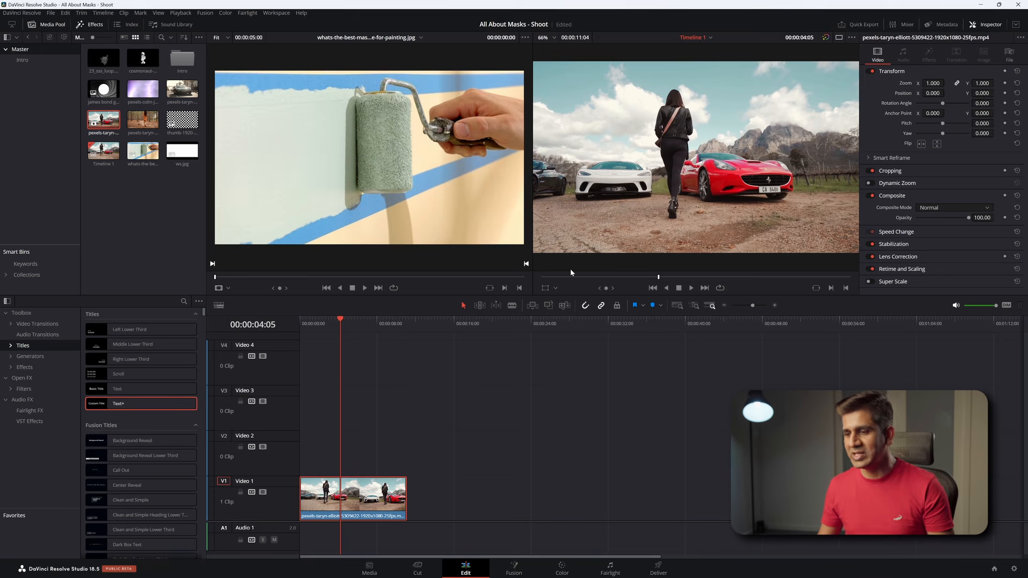
Add an alpha output to the node graph on the Color page, connect node 01's alpha to it, and return to the Edit page.
left_click(558, 566)
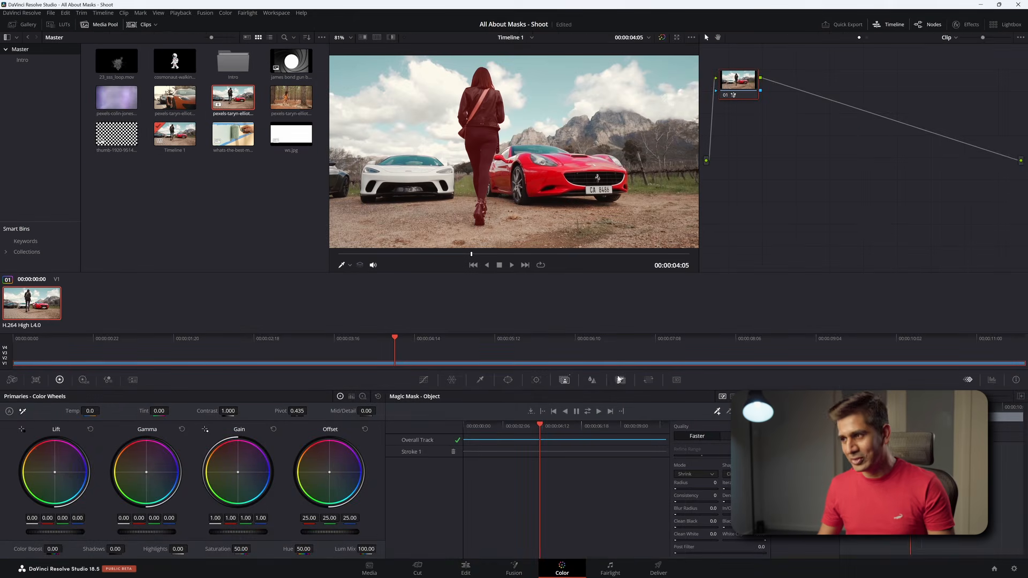
right_click(830, 152)
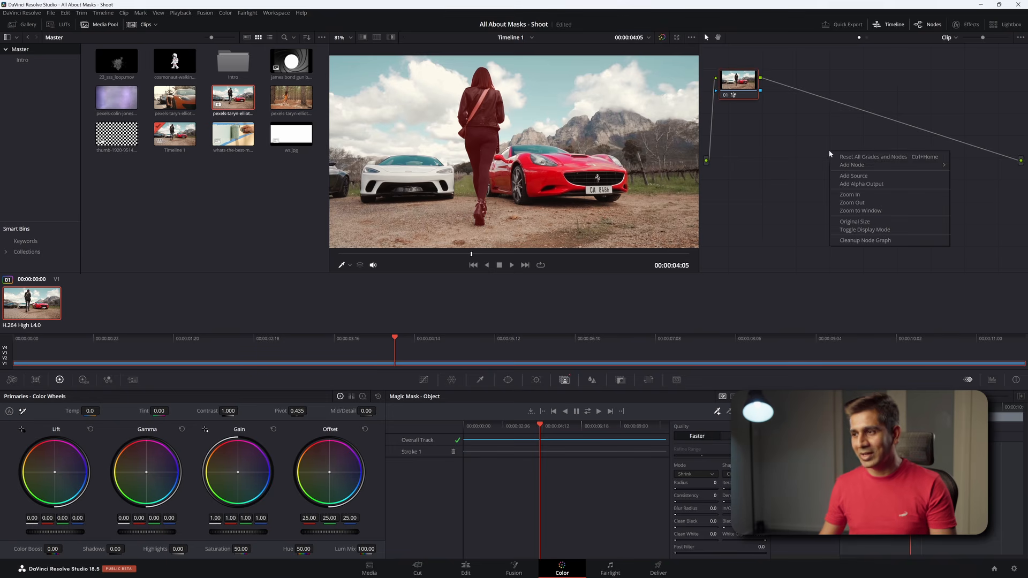
left_click(852, 184)
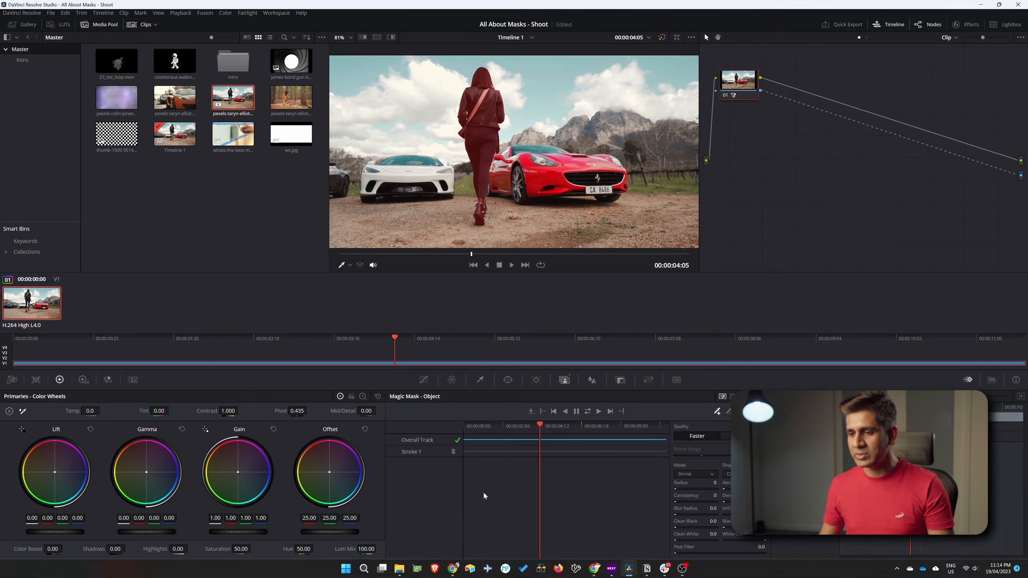
left_click(466, 568)
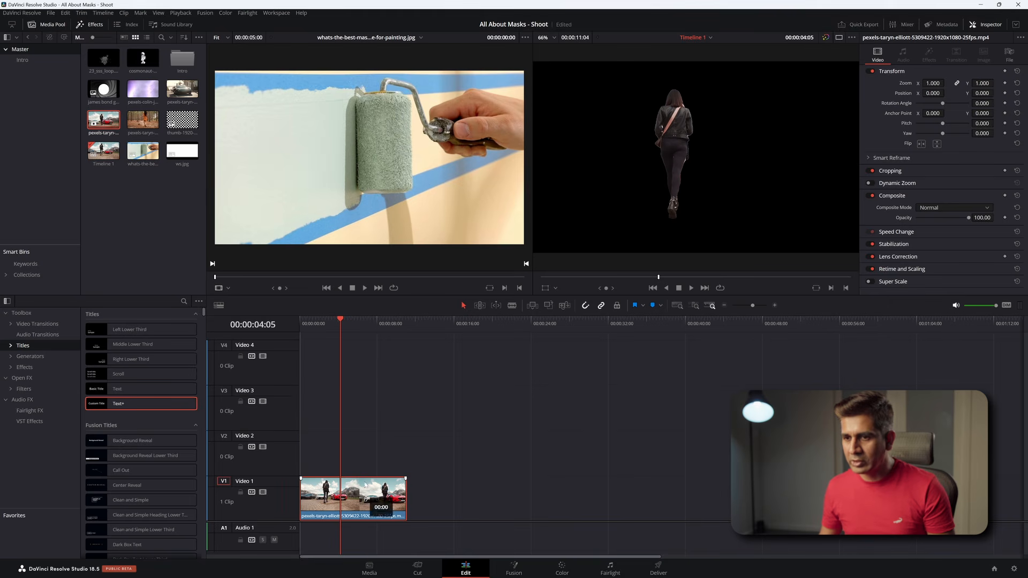
Move the masked clip of the woman up to Video 3 and place the original clip at the start of Video 1.
left_click_drag(366, 499, 370, 411)
left_click(103, 127)
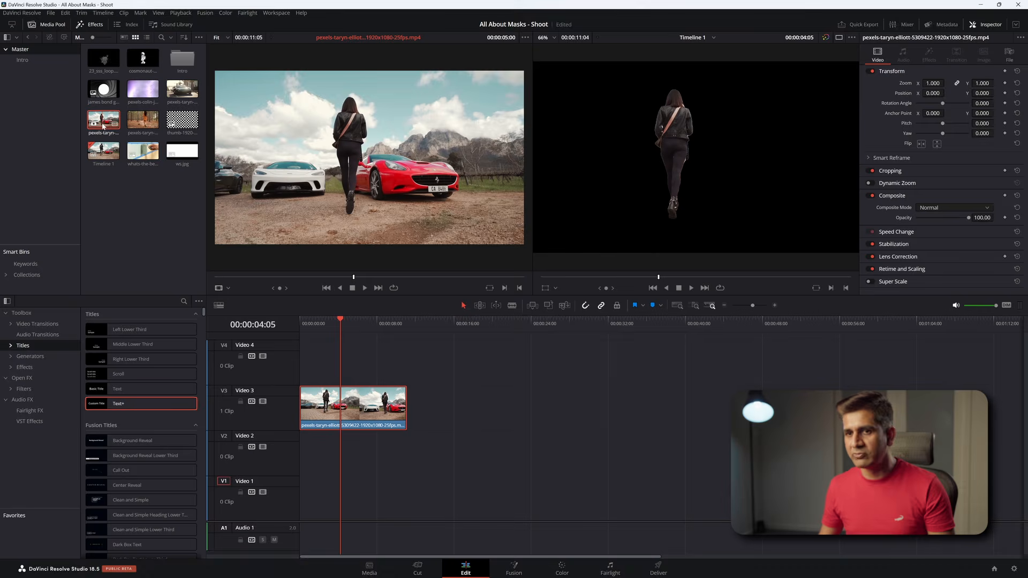
mouse_move(103, 122)
left_mouse_down()
mouse_move(270, 466)
mouse_move(345, 514)
mouse_move(303, 515)
left_mouse_up()
Add a Text+ title reading FERRARI on Video 2 for the clips' full length and enlarge it to nearly fill the frame width.
left_click_drag(155, 406, 406, 452)
left_click(364, 442)
left_click_drag(901, 125, 857, 121)
type("FERRARI")
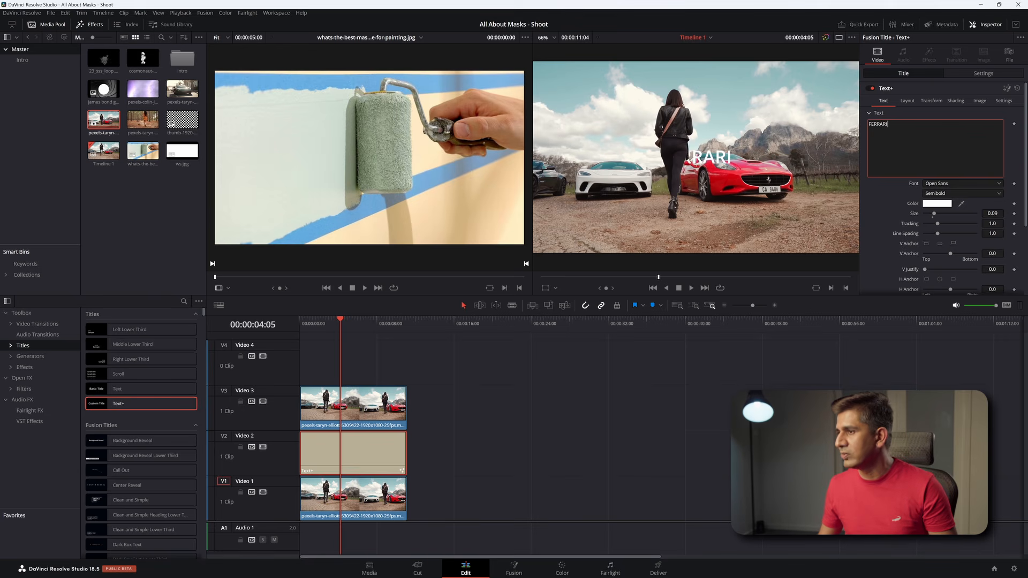
left_click_drag(940, 213, 961, 212)
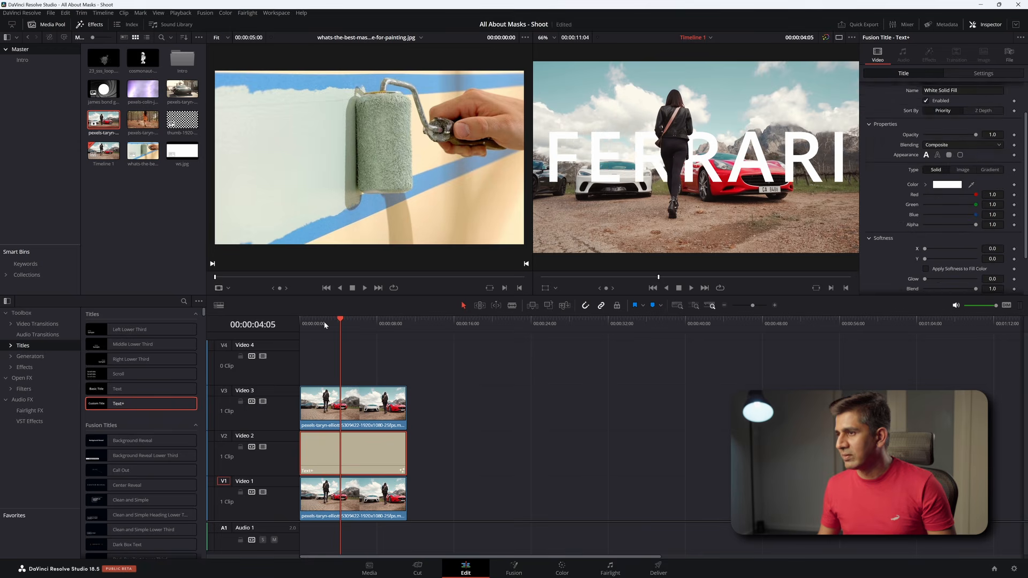
Play the timeline from the beginning and examine how the woman walks in front of the FERRARI title.
left_click_drag(323, 322, 280, 326)
key("space")
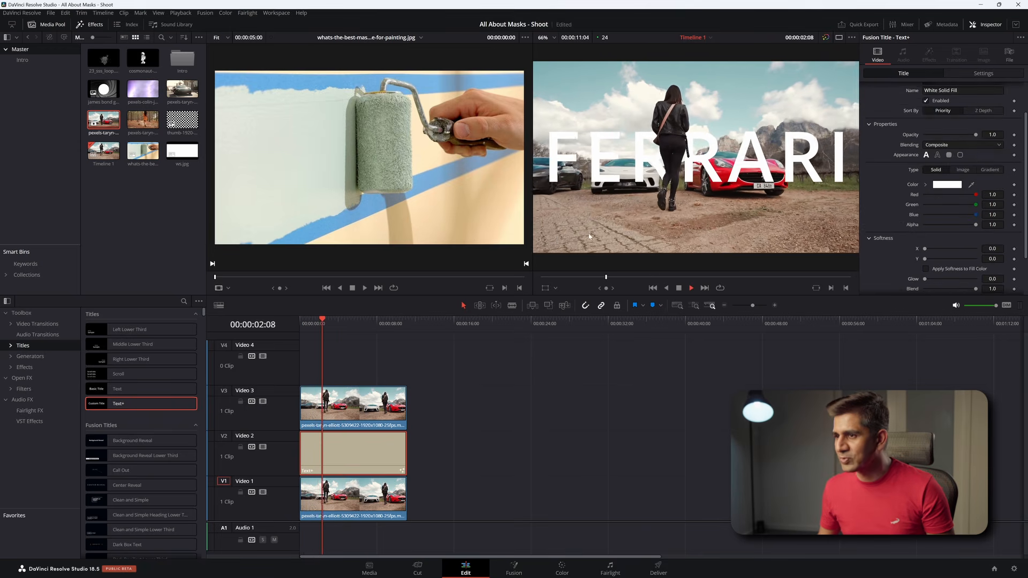
scroll(675, 179, "up", 2)
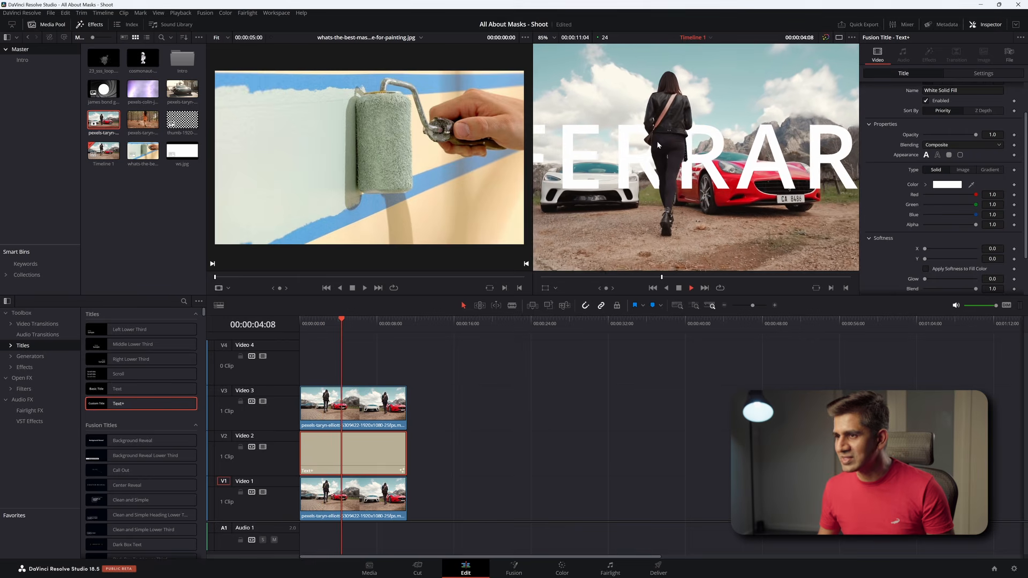
scroll(679, 190, "down", 2)
scroll(678, 189, "down", 1)
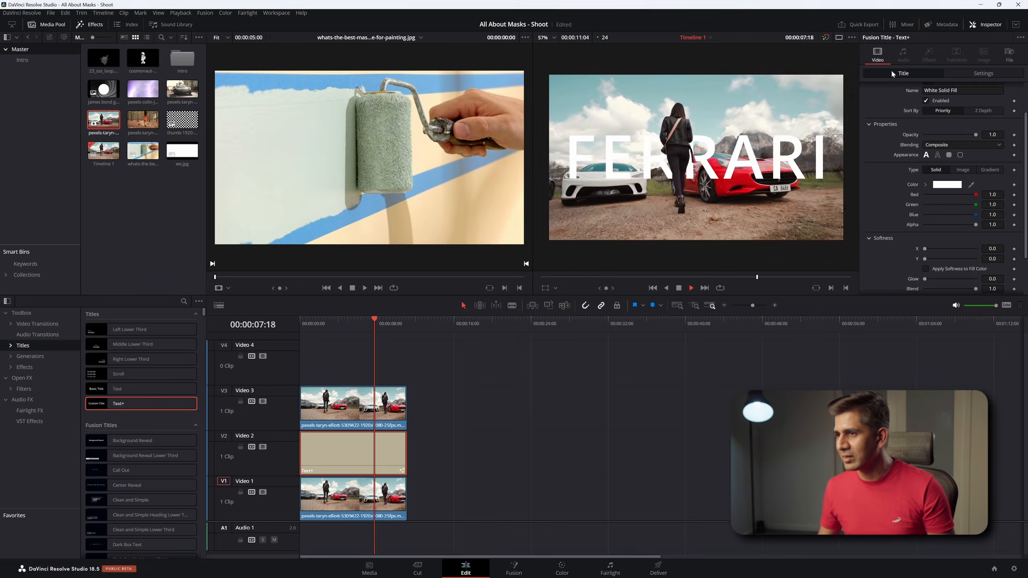
left_click(549, 278)
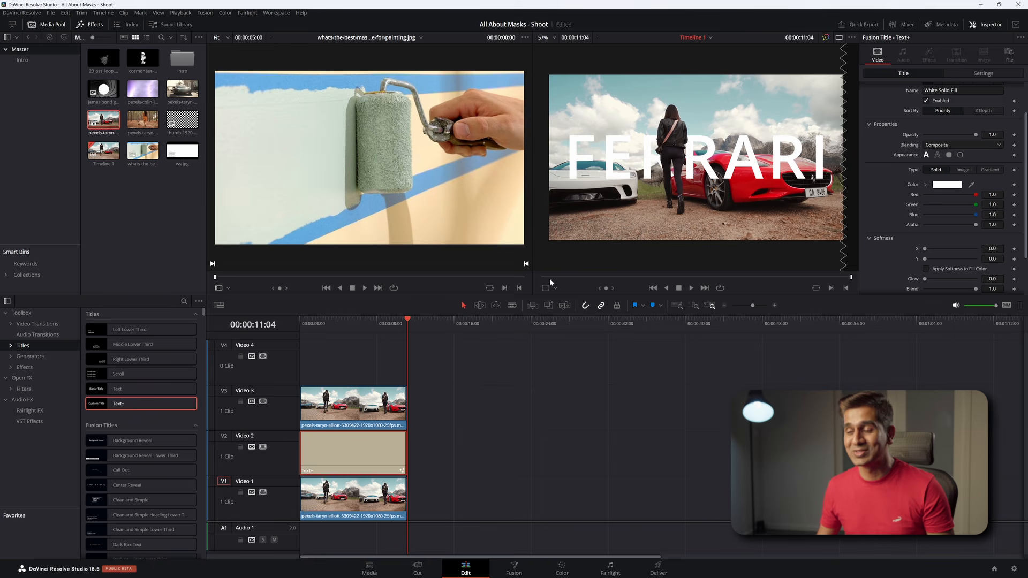
left_click(318, 324)
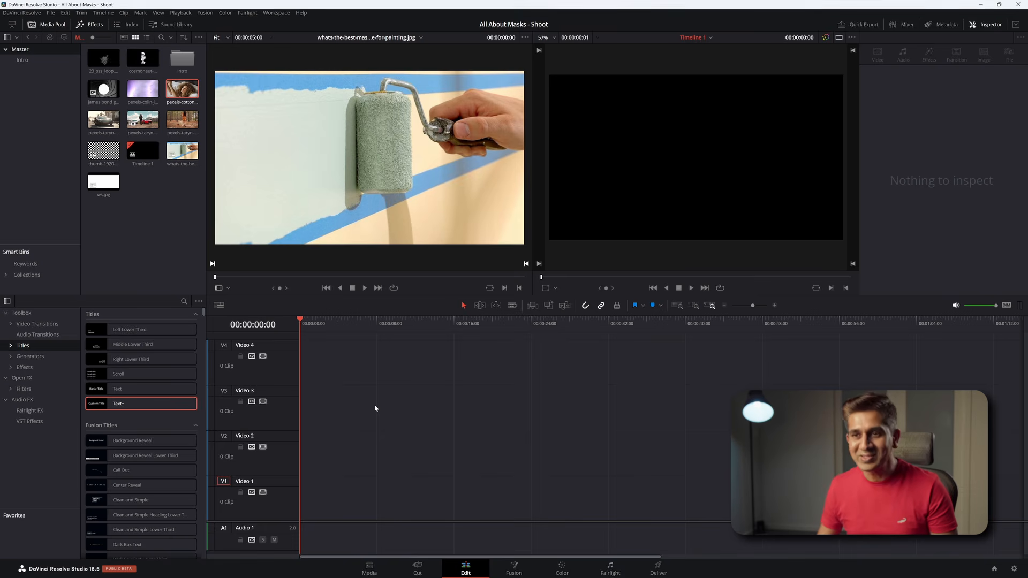
Place the clip of the curly-haired woman at the start of Video 1 and open it on the Color page at 00:00:04:08.
left_click_drag(182, 89, 329, 435)
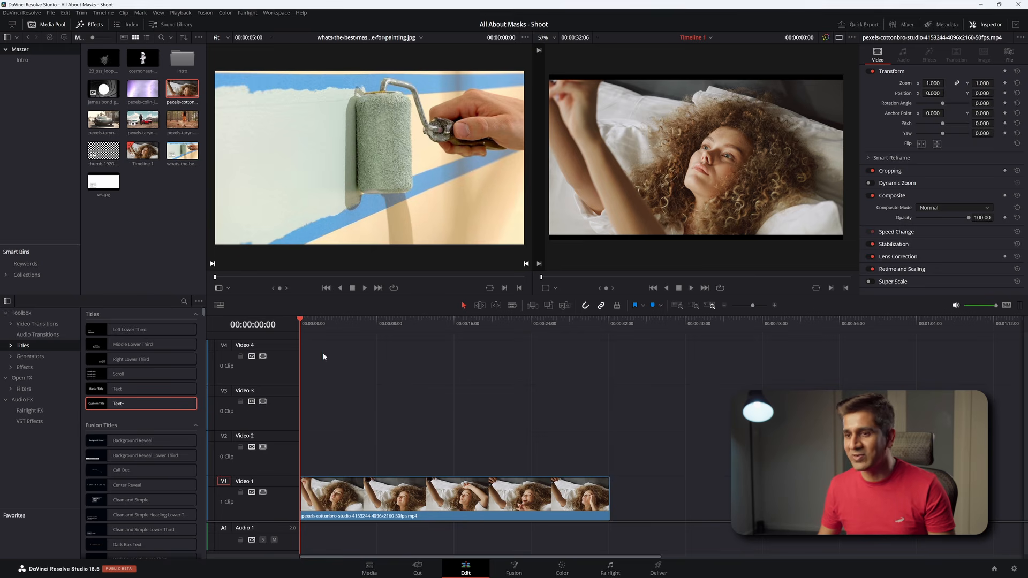
left_click_drag(301, 326, 341, 326)
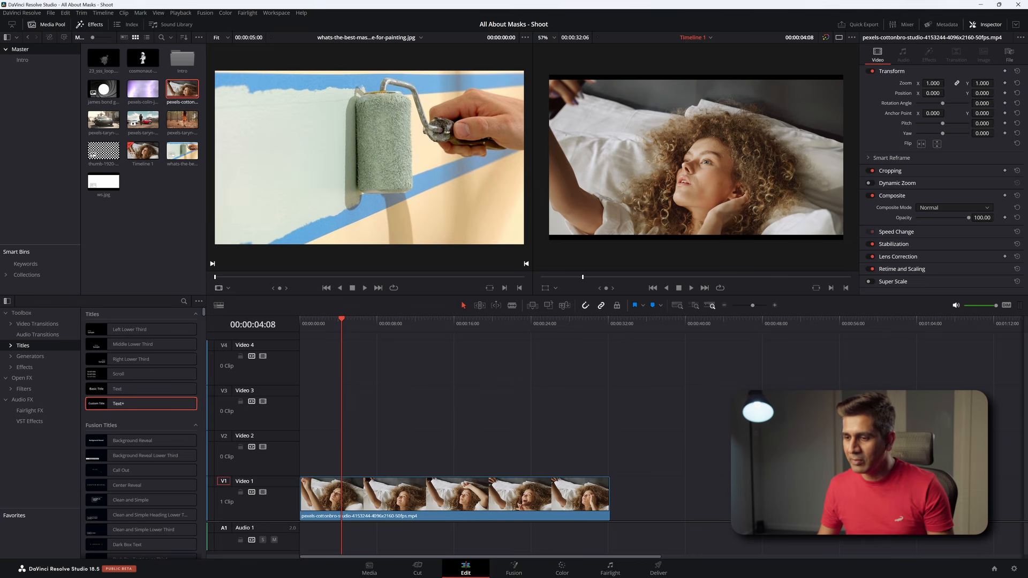
left_click(562, 569)
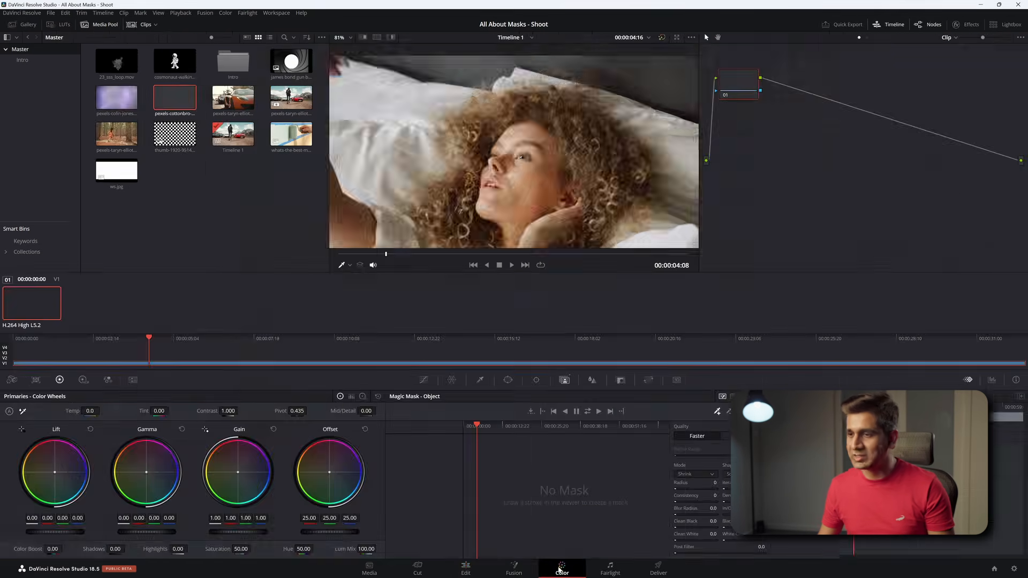
left_click_drag(745, 81, 811, 116)
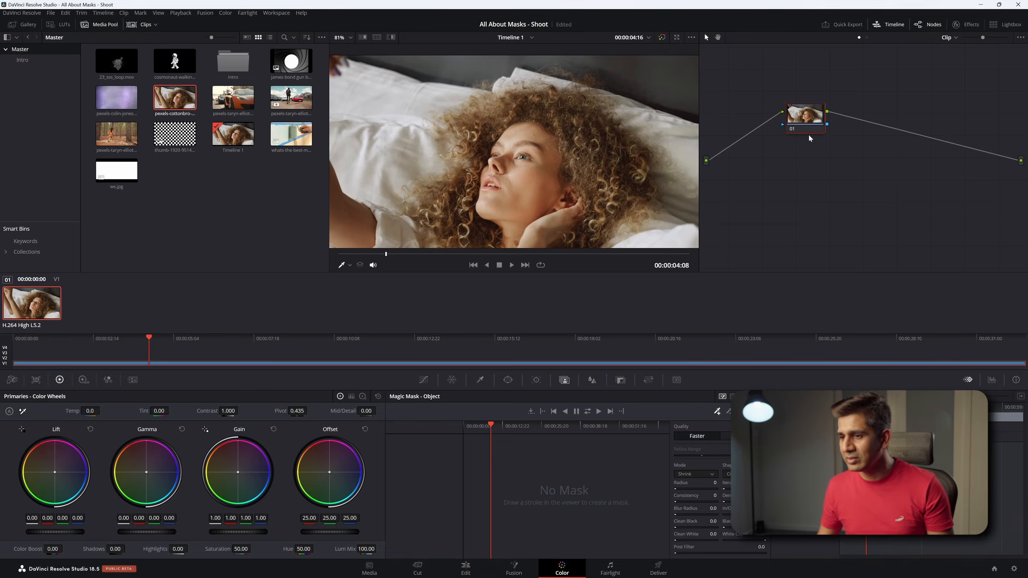
Set Magic Mask to Person with the Hair feature, draw a stroke through the woman's curls and track it through the clip.
left_click(733, 396)
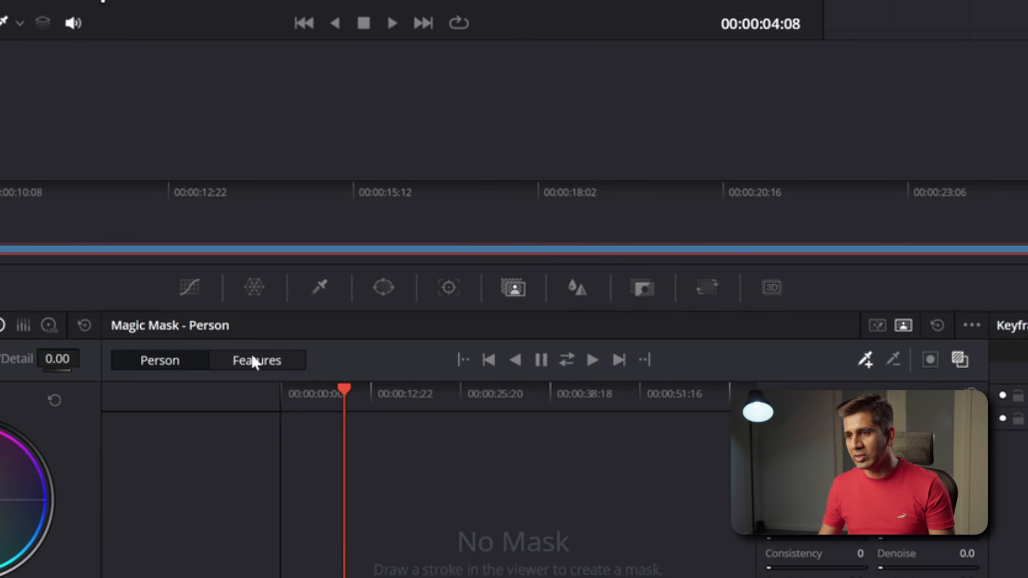
left_click(252, 360)
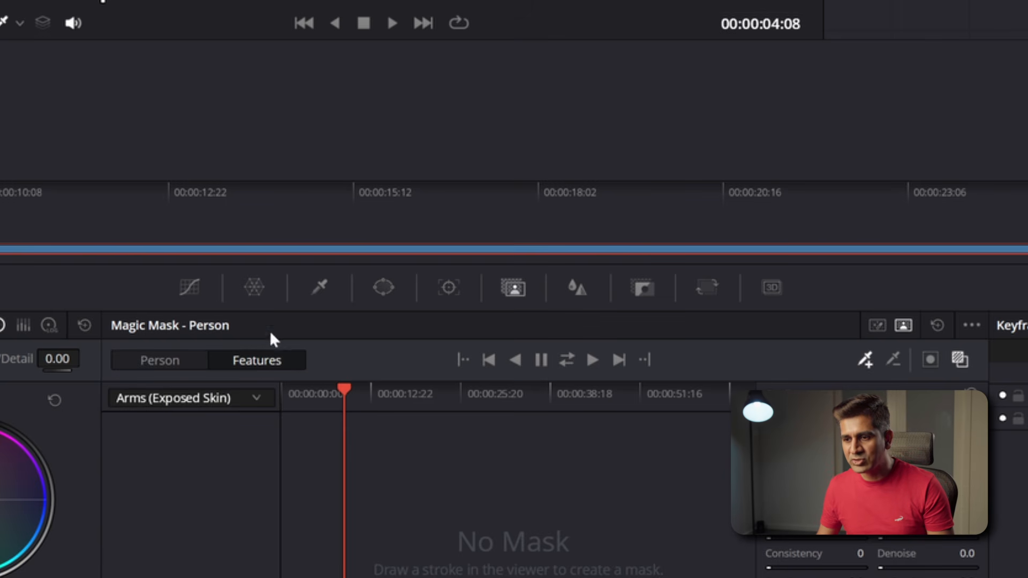
left_click(257, 400)
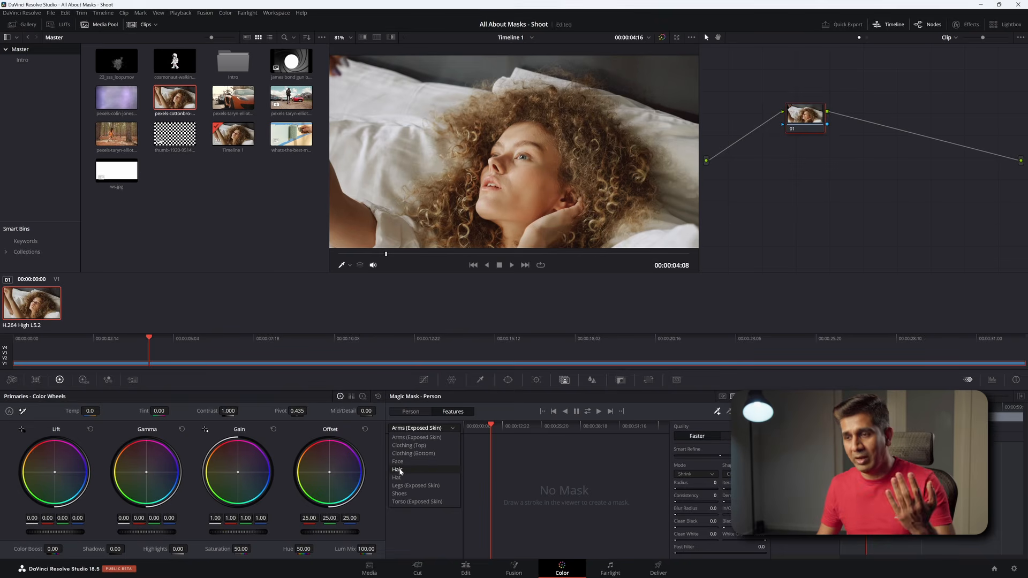
left_click(398, 470)
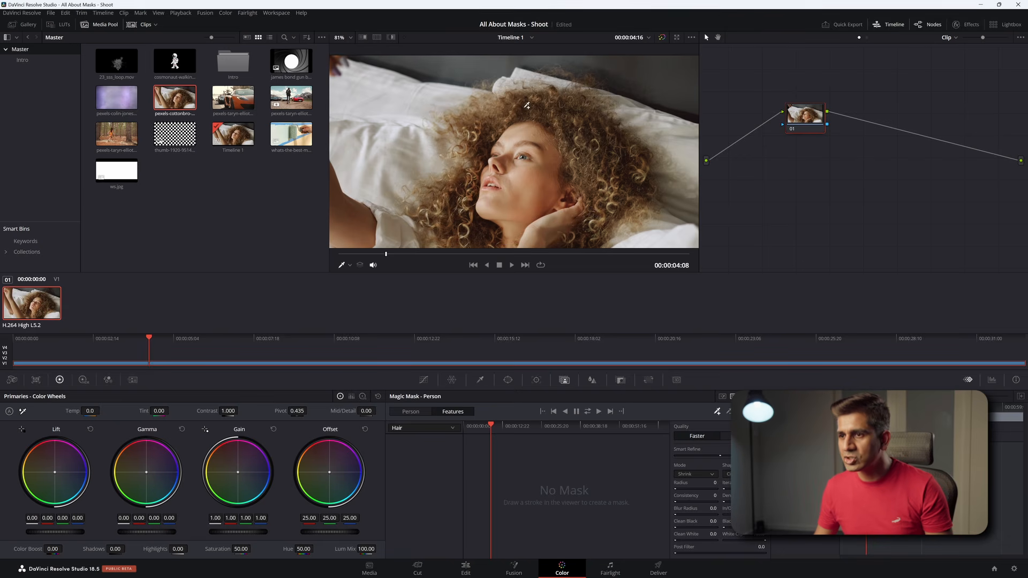
mouse_move(468, 234)
left_mouse_down()
mouse_move(472, 144)
mouse_move(487, 125)
mouse_move(523, 113)
mouse_move(583, 130)
mouse_move(601, 159)
mouse_move(595, 236)
left_mouse_up()
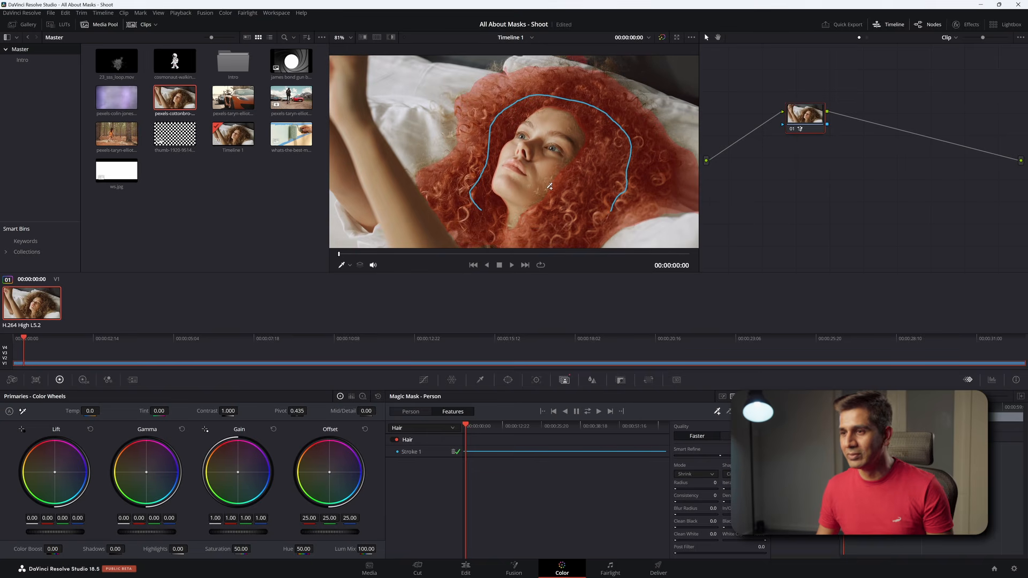
At 00:00:07:21, draw subtracting Magic Mask strokes on the pillow beside the hair and along the woman's chin and neck.
left_click_drag(469, 428, 513, 415)
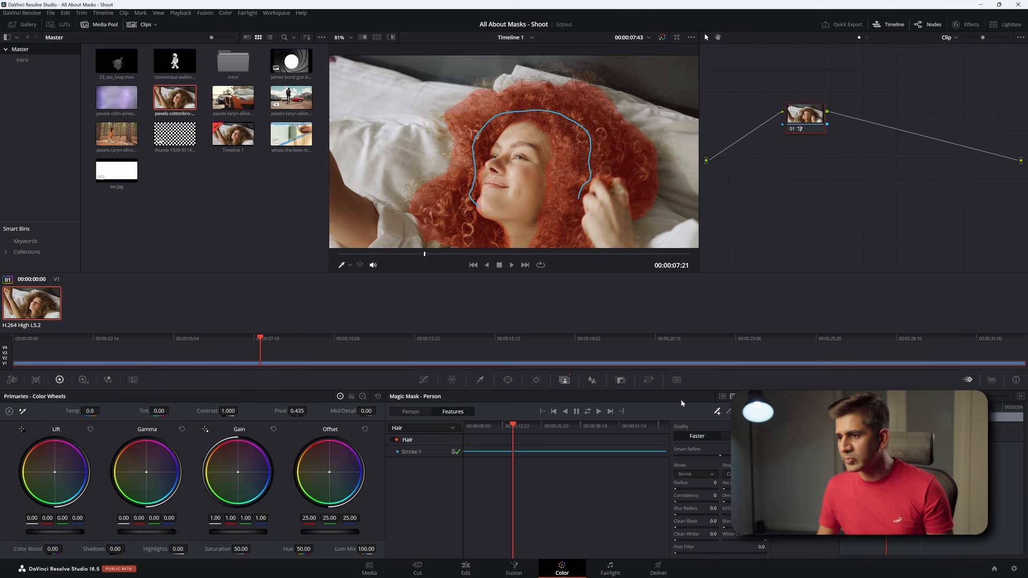
left_click(728, 412)
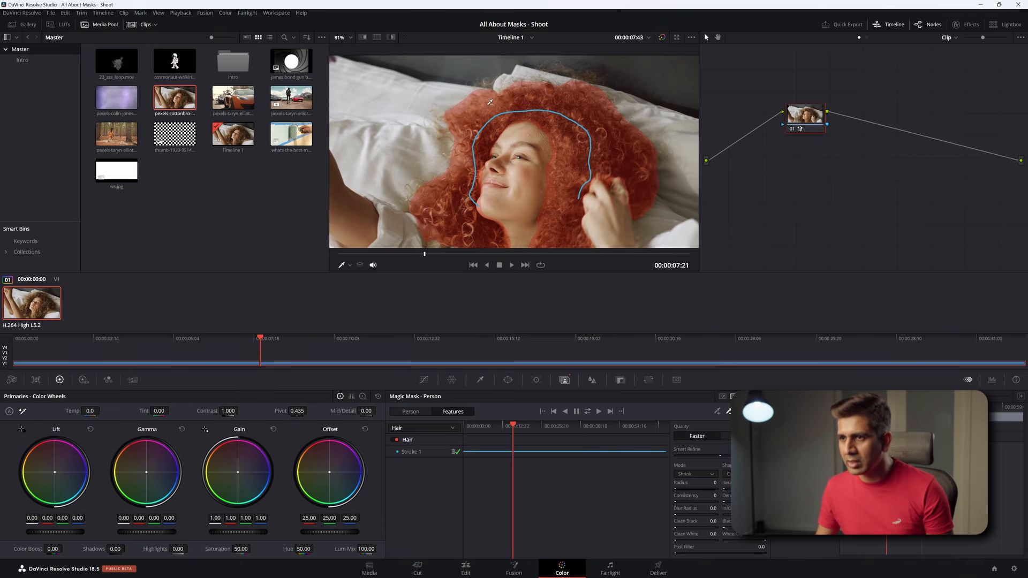
left_click_drag(465, 104, 447, 114)
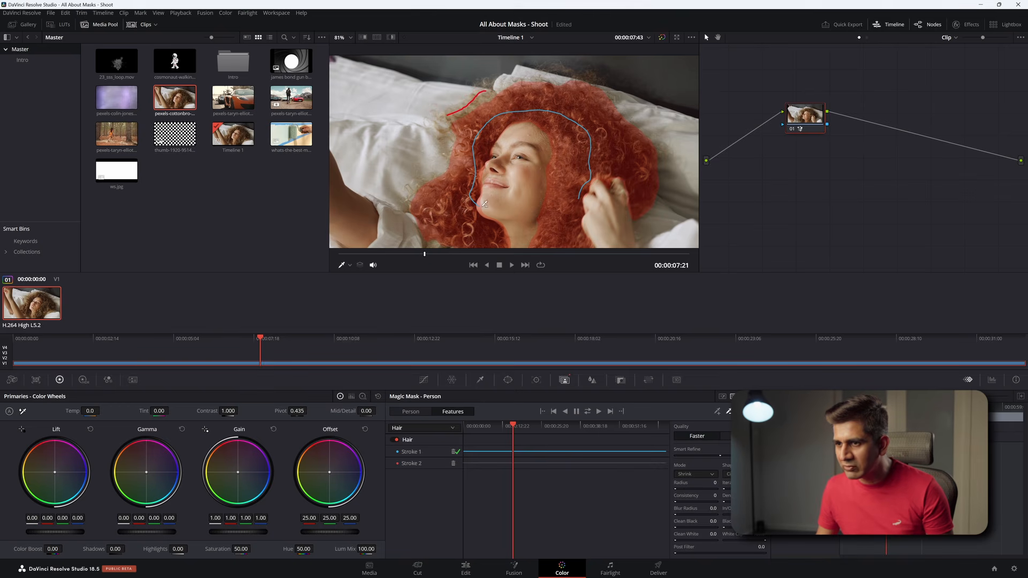
left_click_drag(483, 201, 527, 238)
Turn off the mask overlay and recolor the masked hair pink with a Hue Vs Hue rotation of 29.33.
left_click_drag(513, 440, 481, 428)
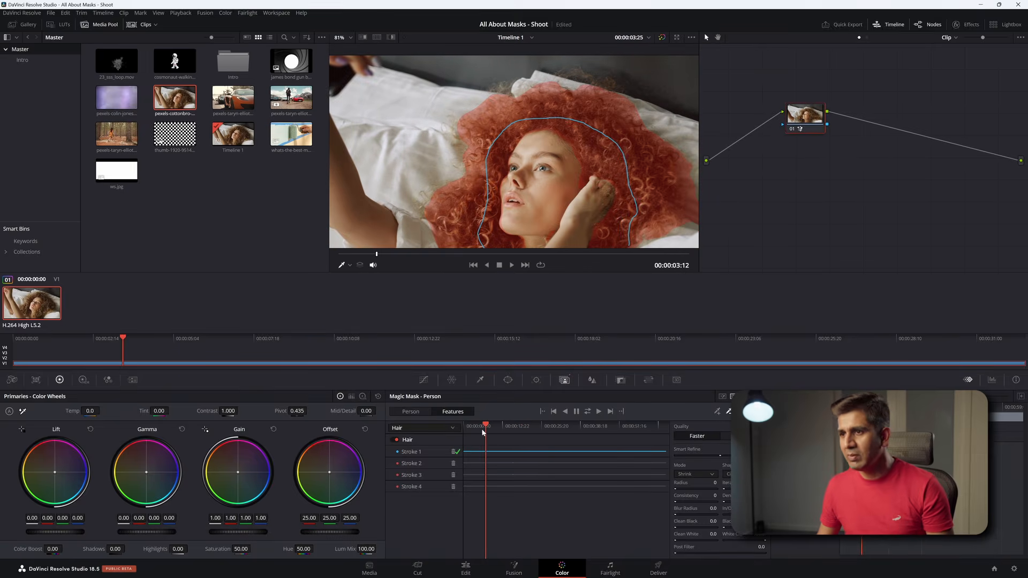
left_click(759, 411)
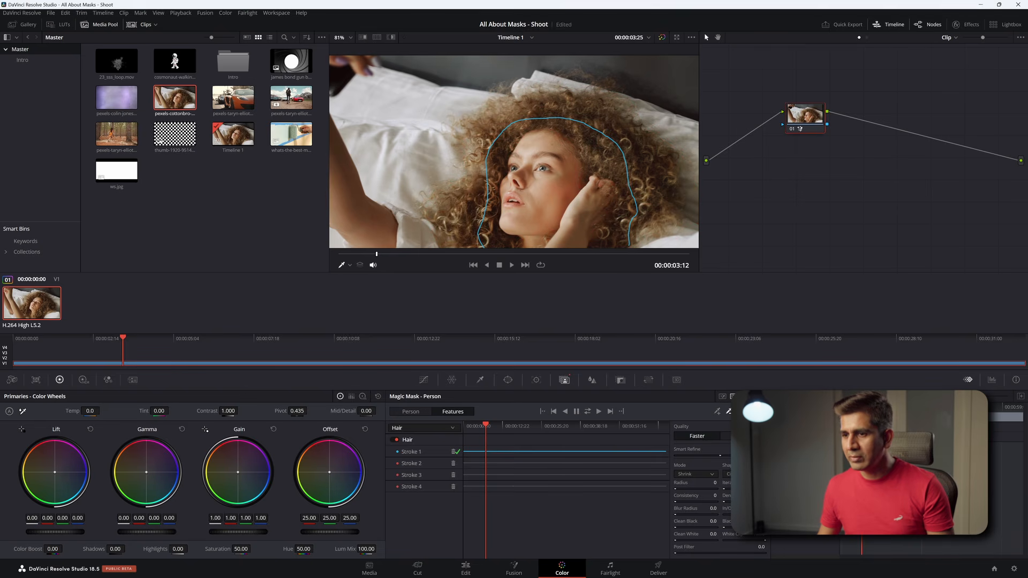
left_click(423, 380)
left_click_drag(425, 476, 424, 463)
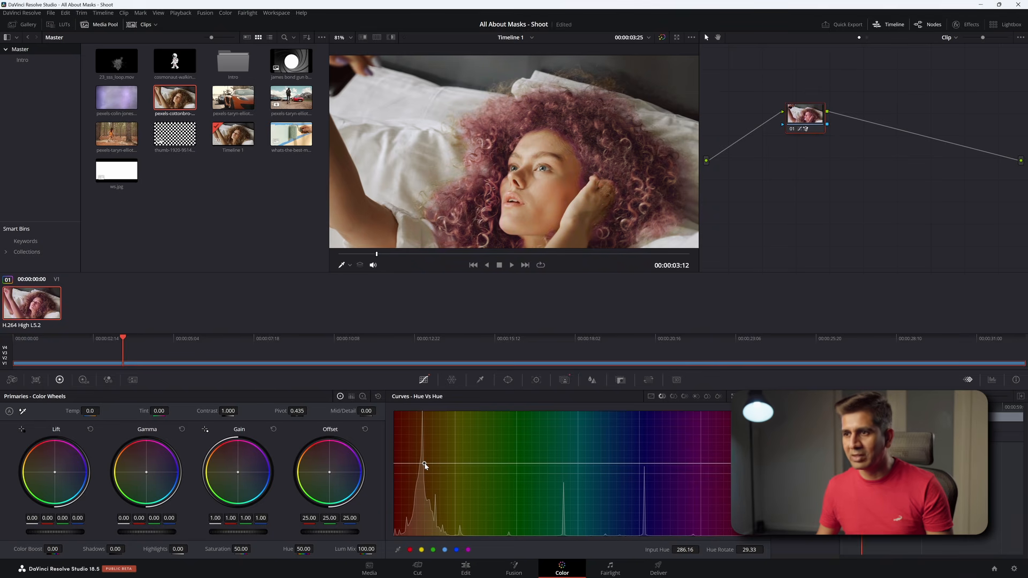
left_click(102, 346)
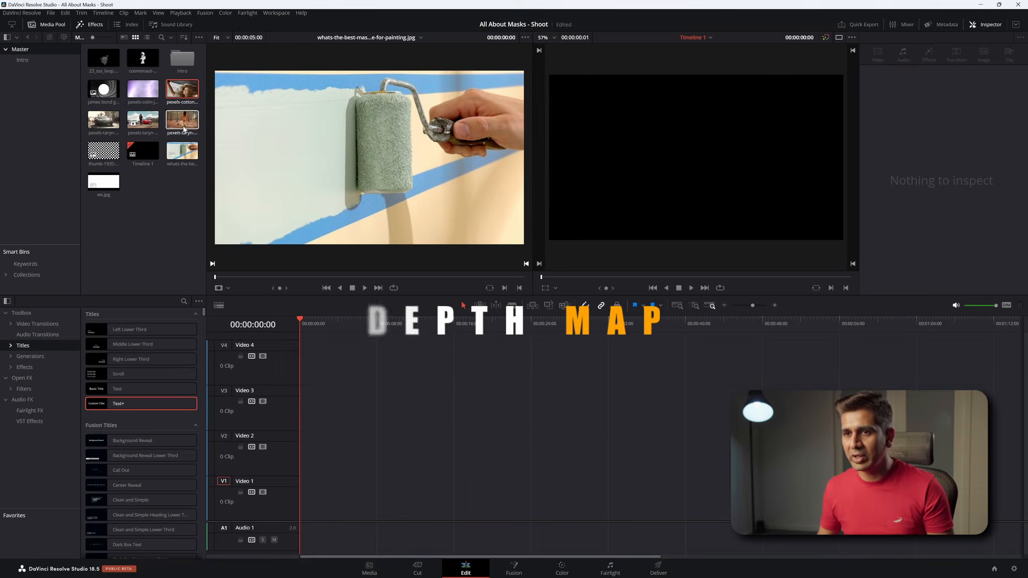
Place the forest clip of the woman in the orange dress at the start of Video 1 and open it on the Color page.
left_click_drag(182, 119, 304, 498)
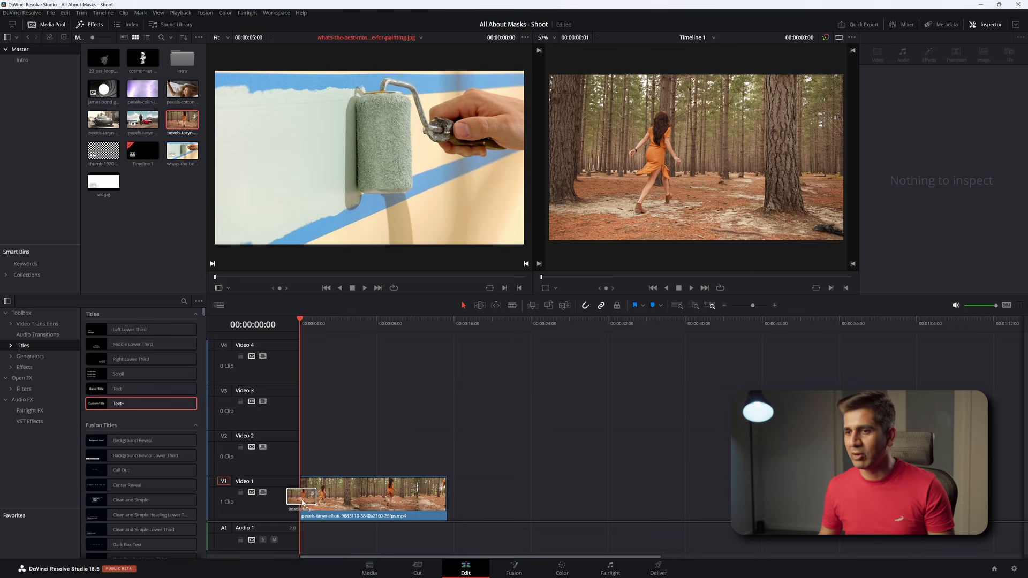
mouse_move(309, 324)
left_mouse_down()
mouse_move(411, 322)
mouse_move(301, 324)
left_mouse_up()
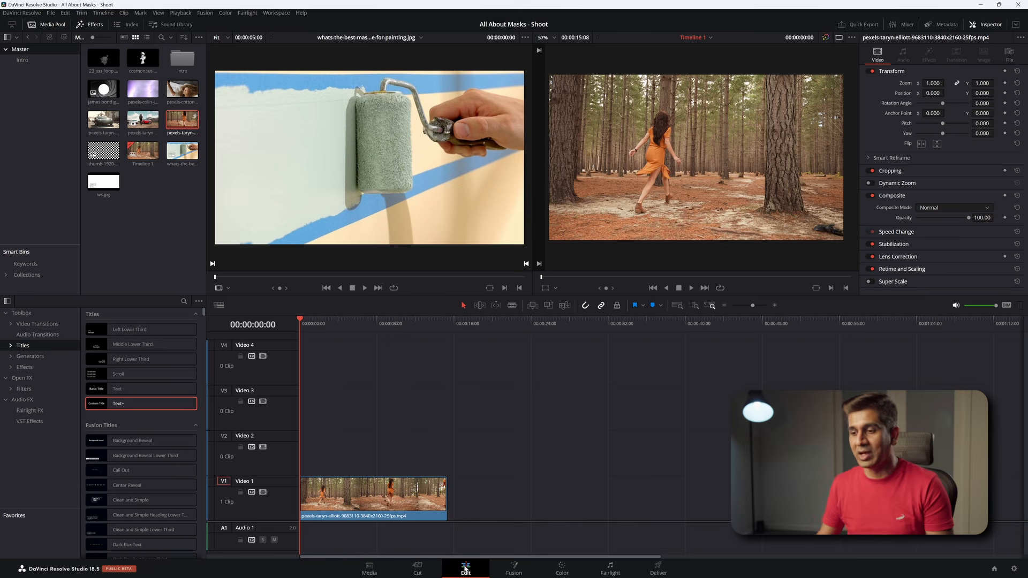
left_click(566, 570)
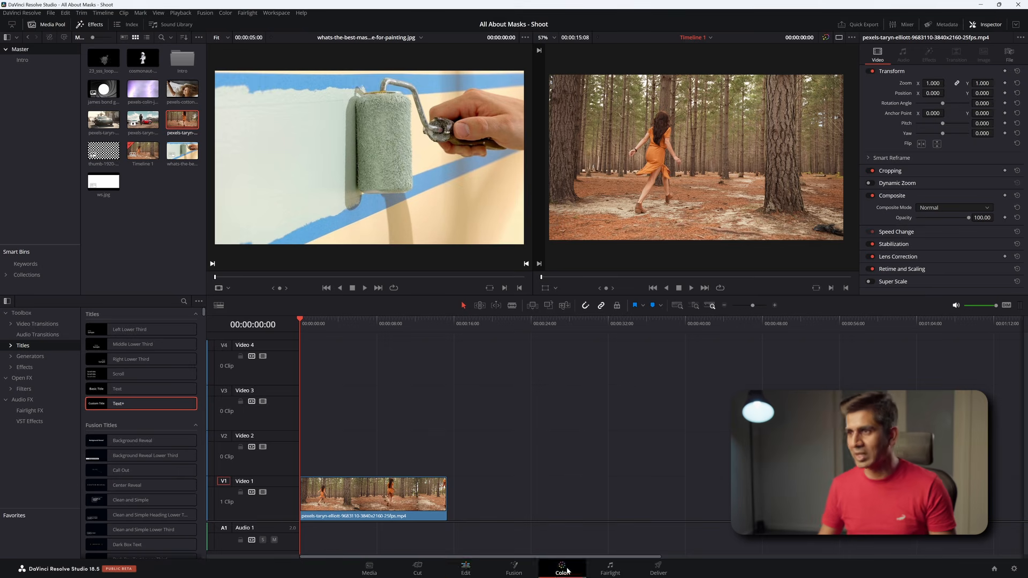
left_click_drag(760, 109, 789, 135)
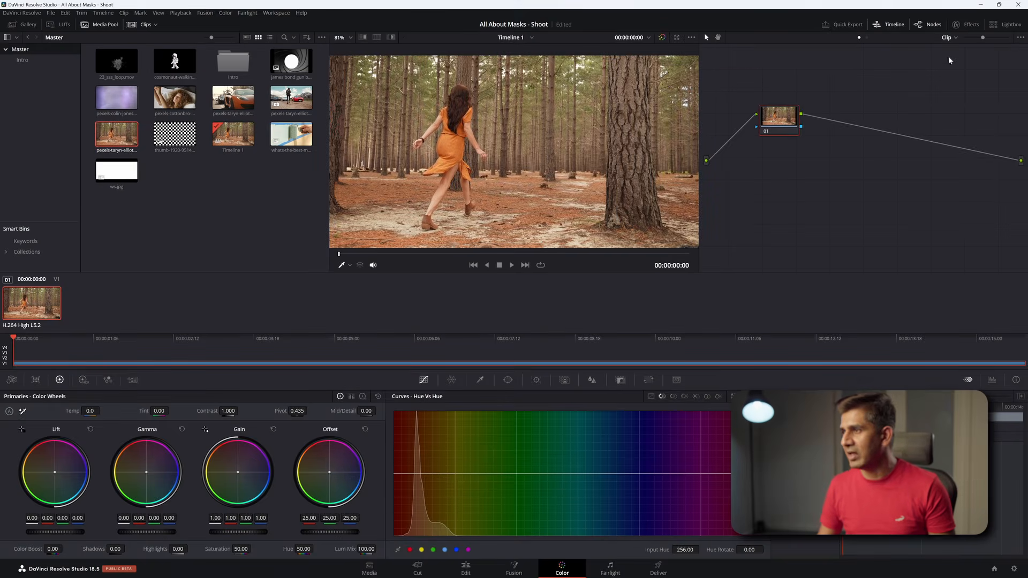
Search the effects library for "depth" and apply the Depth Map effect to node 01 of the forest clip.
left_click(969, 24)
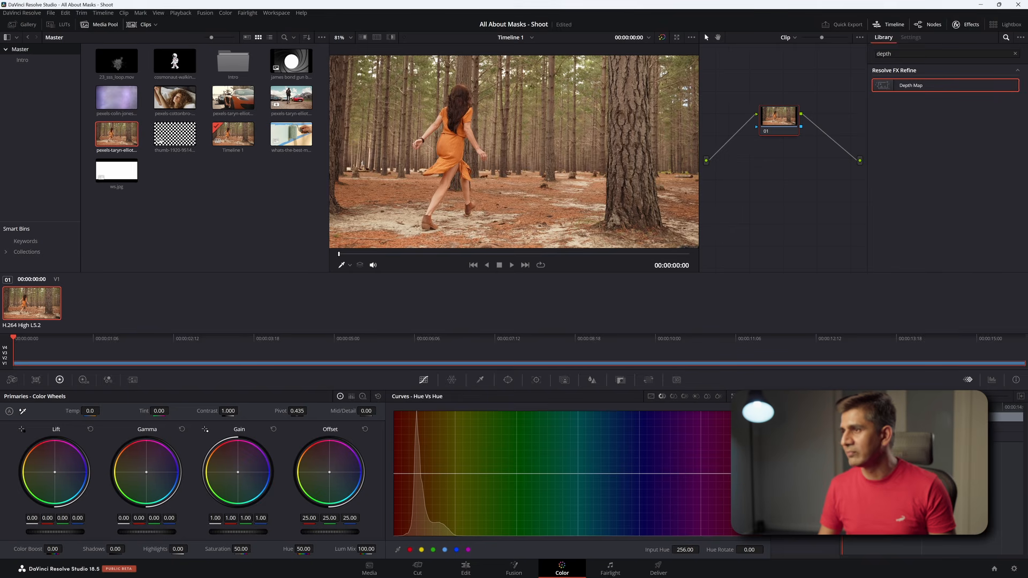
double_click(884, 53)
type("deptj")
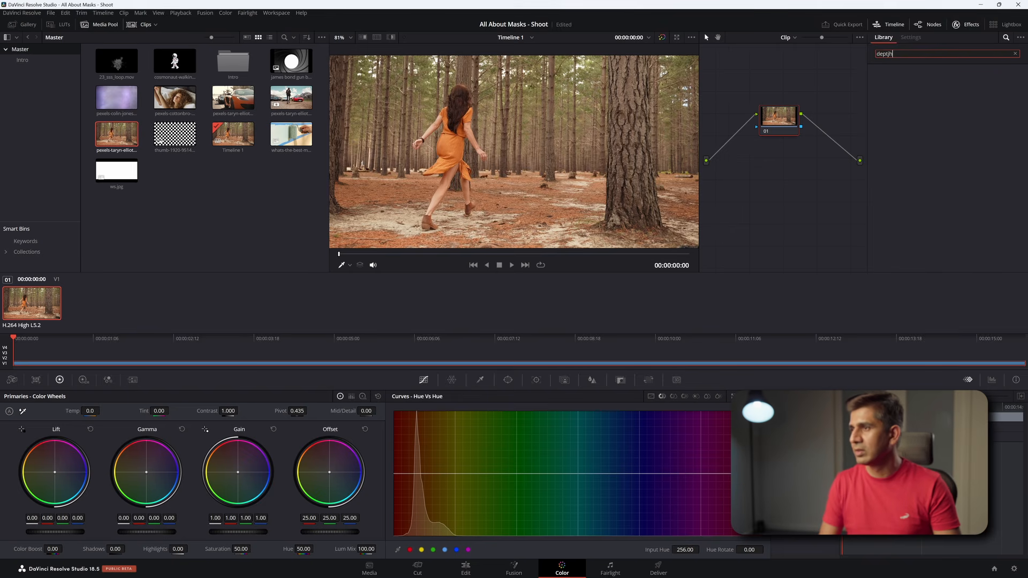
key("BackSpace")
type("h")
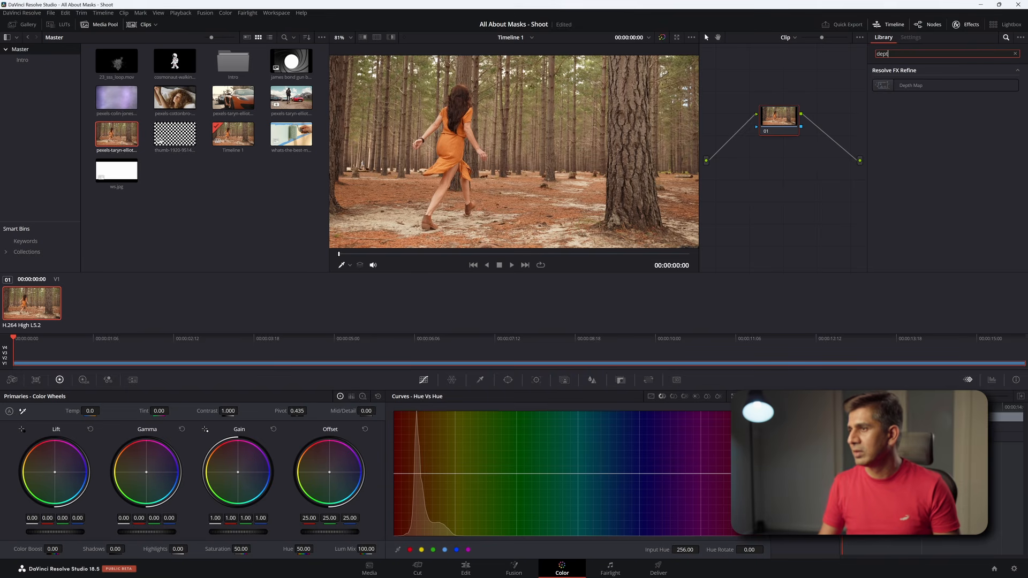
left_click_drag(956, 86, 775, 122)
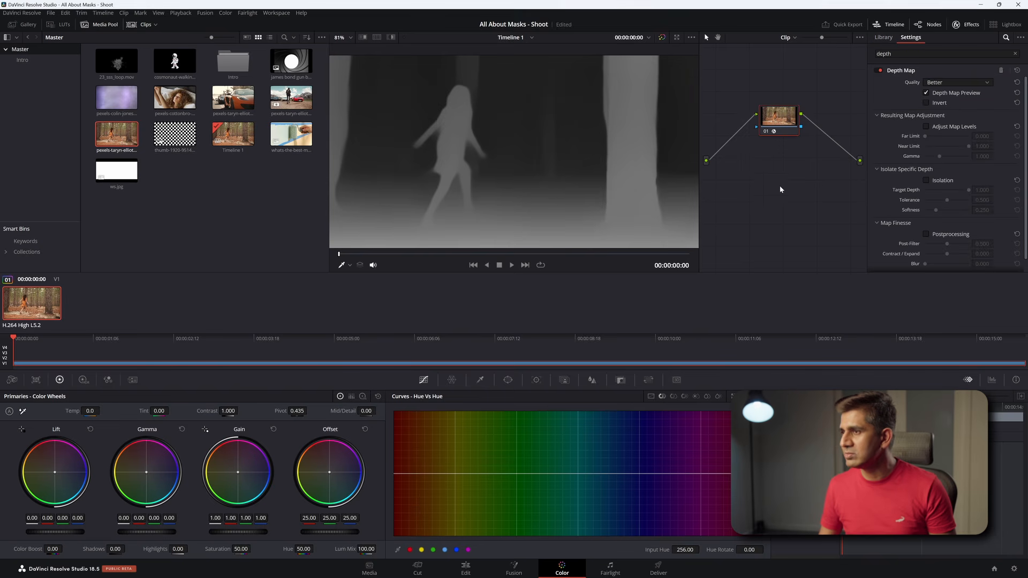
Widen the node graph area slightly, reposition node 01 and turn off the Depth Map Preview.
left_click_drag(699, 114, 691, 114)
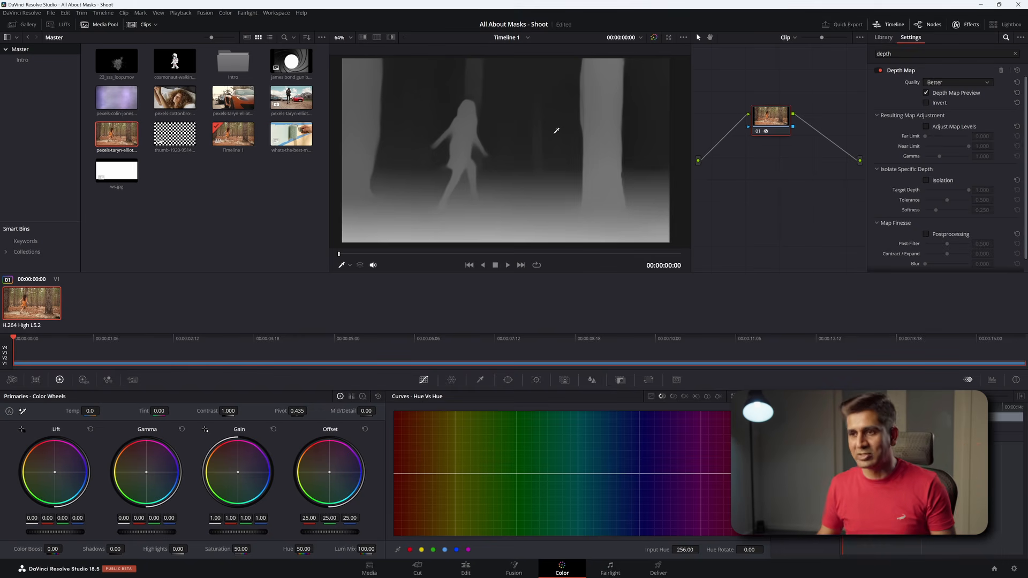
left_click_drag(775, 105, 769, 119)
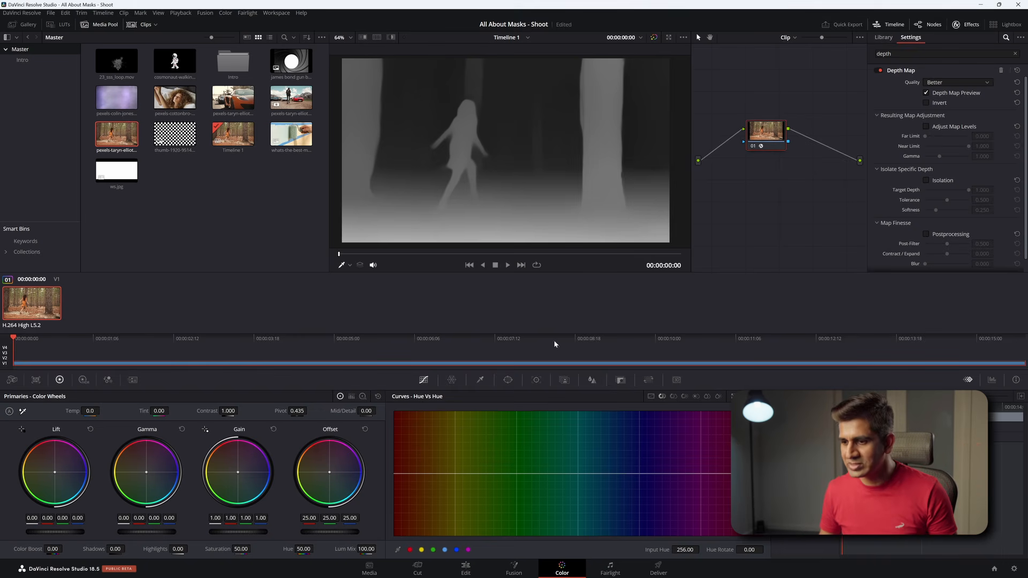
left_click(465, 569)
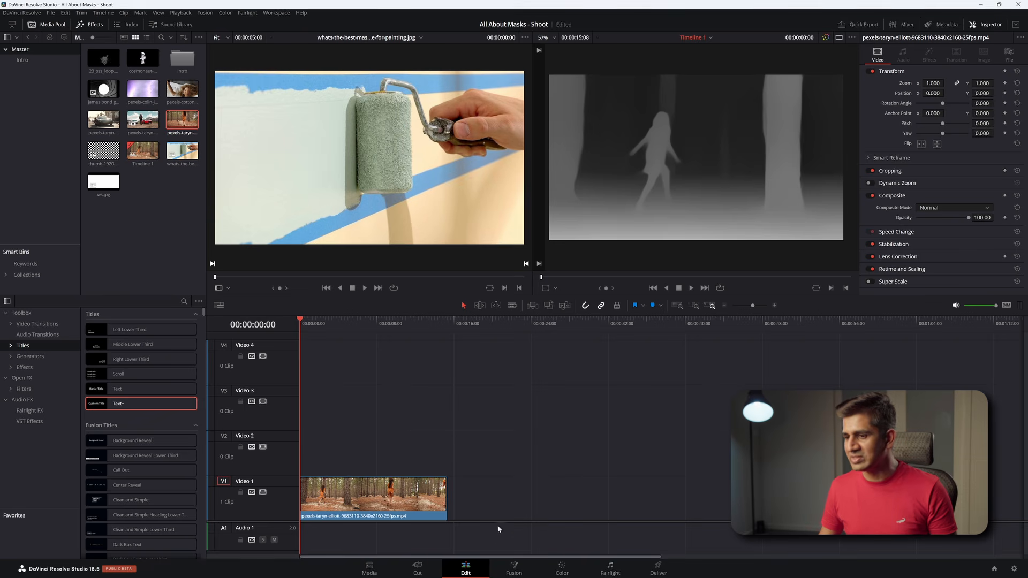
left_click(562, 569)
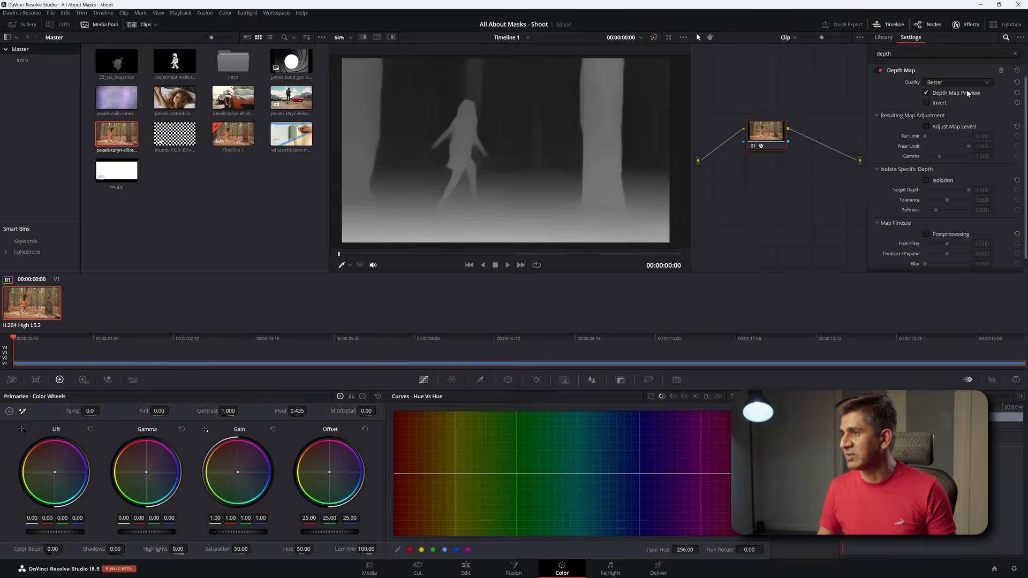
left_click(926, 93)
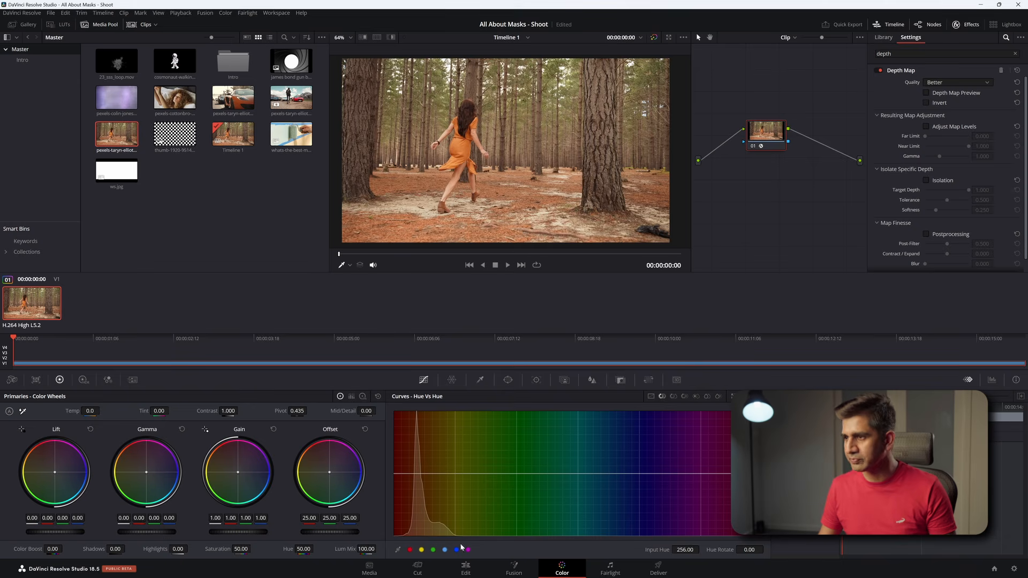
On the Edit page, place the purple smoke clip at the start of Video 2, above the forest clip.
left_click(465, 568)
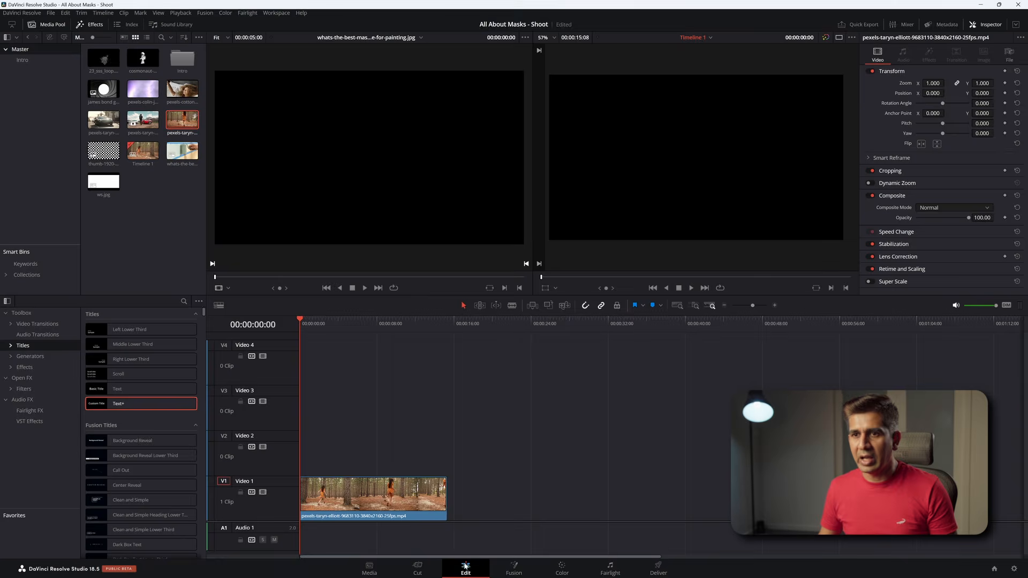
left_click(132, 94)
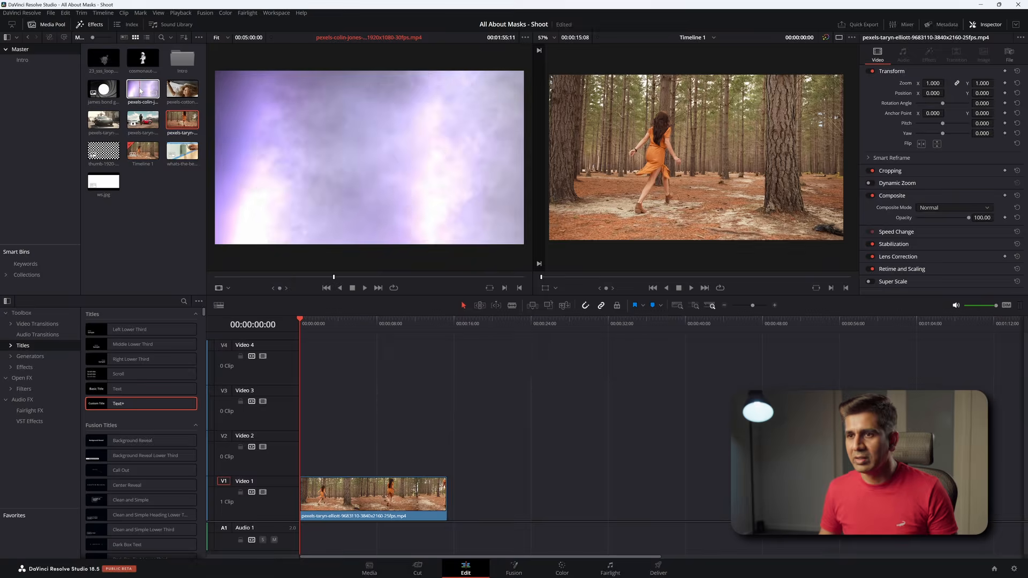
mouse_move(133, 94)
left_mouse_down()
mouse_move(182, 153)
mouse_move(306, 381)
mouse_move(295, 459)
left_mouse_up()
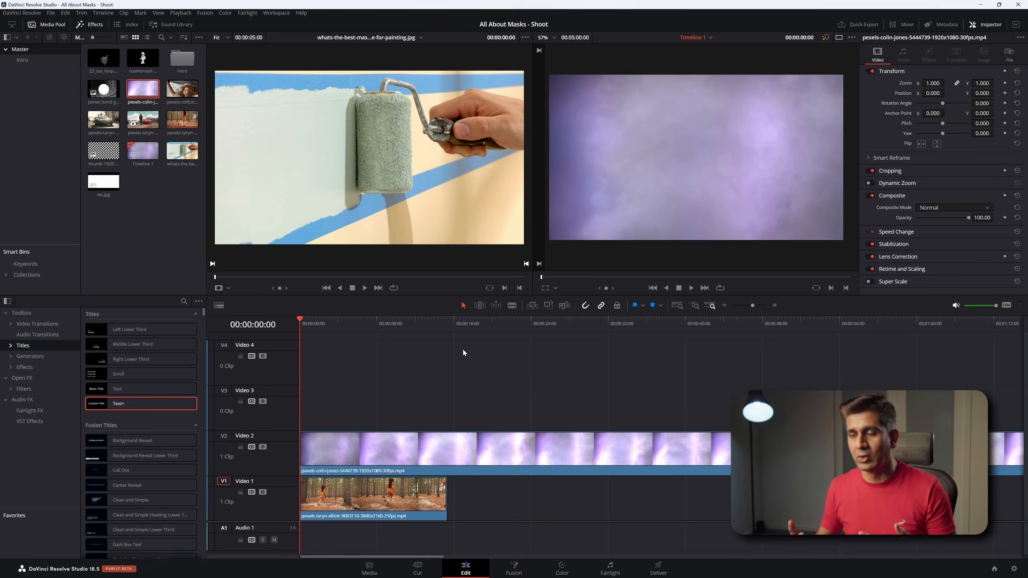
Split the smoke clip at the forest clip's end (15:08) and delete the excess part.
key("b")
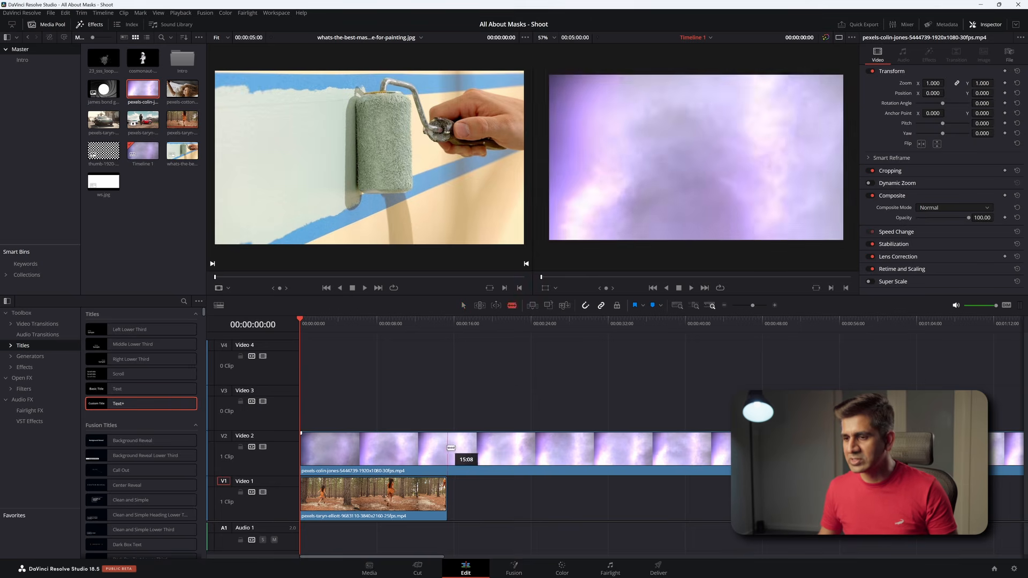
left_click(447, 448)
key("a")
left_click(576, 454)
key("Delete")
Fully desaturate the smoke clip on the Color page and return to the Edit page.
left_click(388, 443)
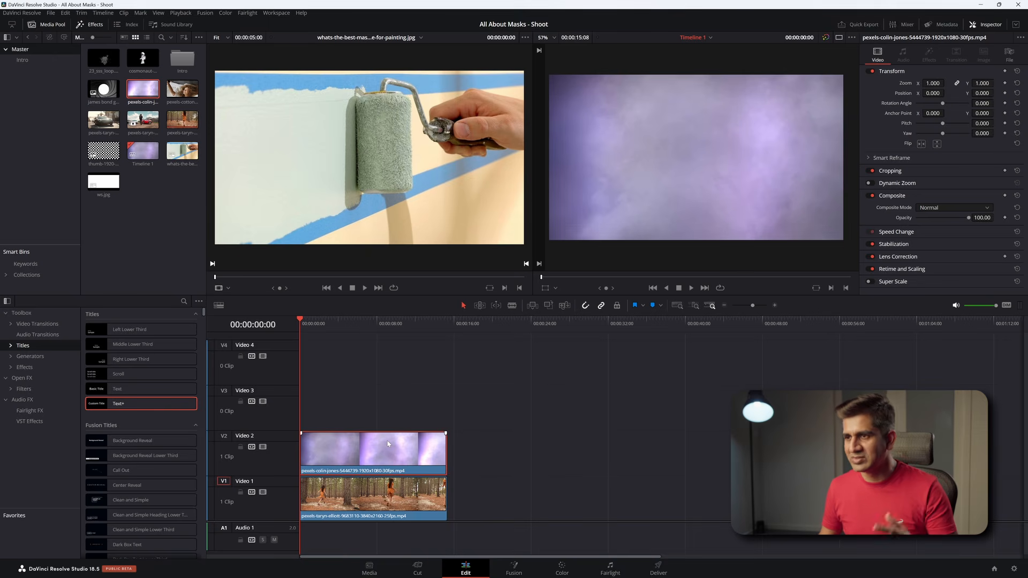
left_click(561, 568)
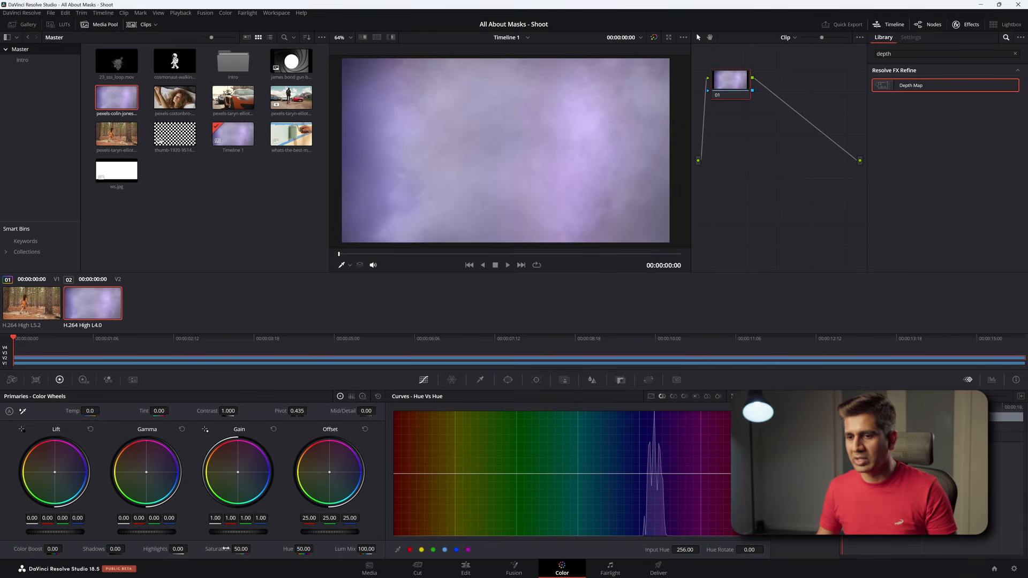
left_click_drag(225, 555, 245, 558)
left_click(465, 568)
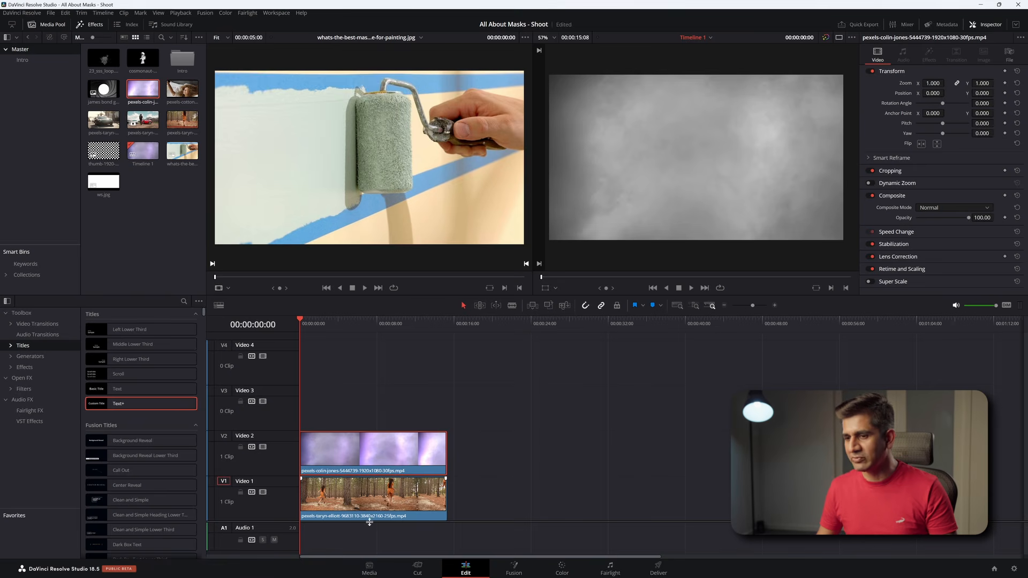
Swap the two clips' tracks, with the forest clip on Video 2 and the smoke clip on Video 1.
left_click_drag(373, 504, 358, 425)
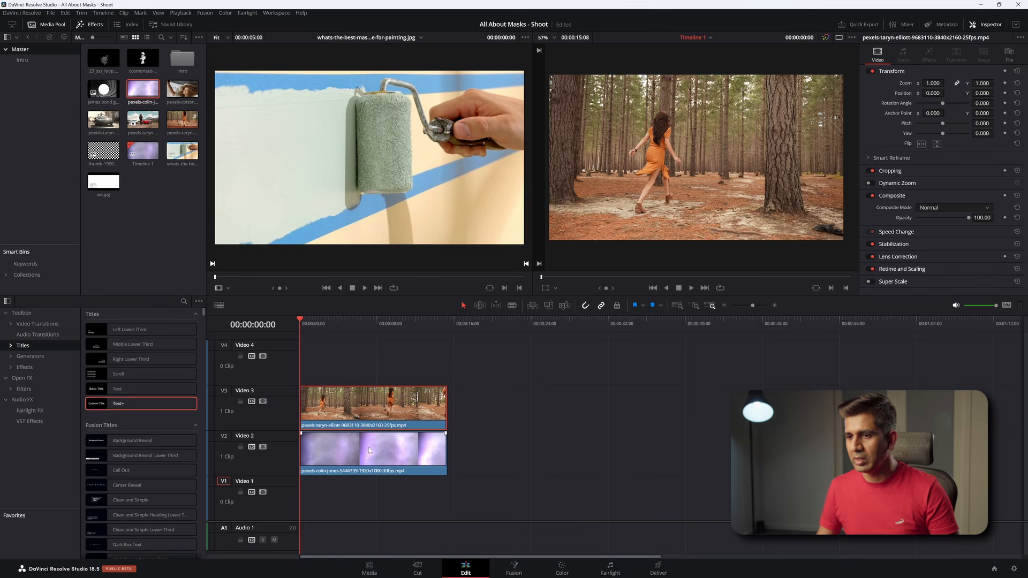
left_click_drag(475, 484, 363, 450)
left_click(454, 458)
left_click(370, 444)
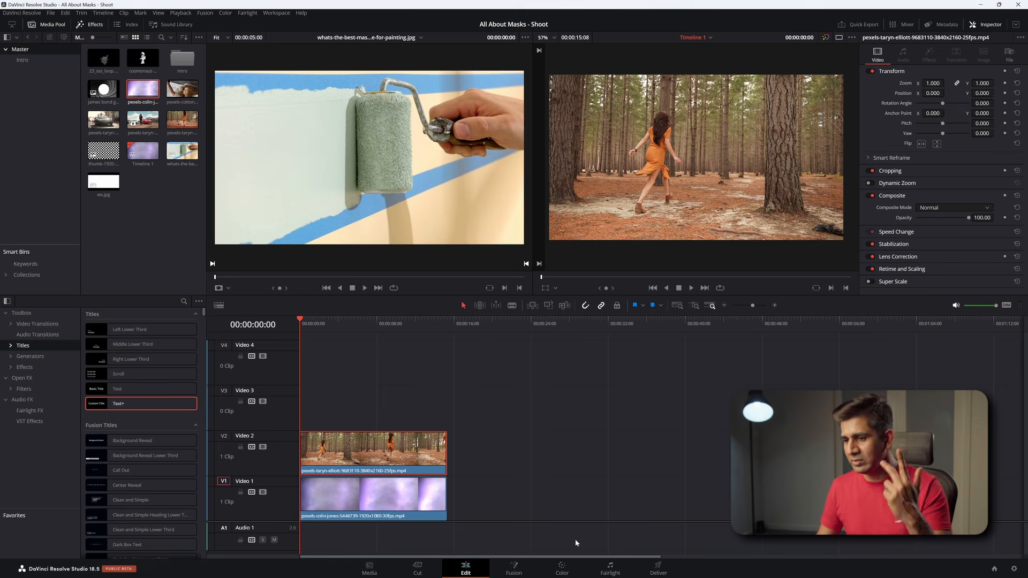
Add an alpha output to the forest clip's node graph and connect node 01's alpha to it.
left_click(561, 567)
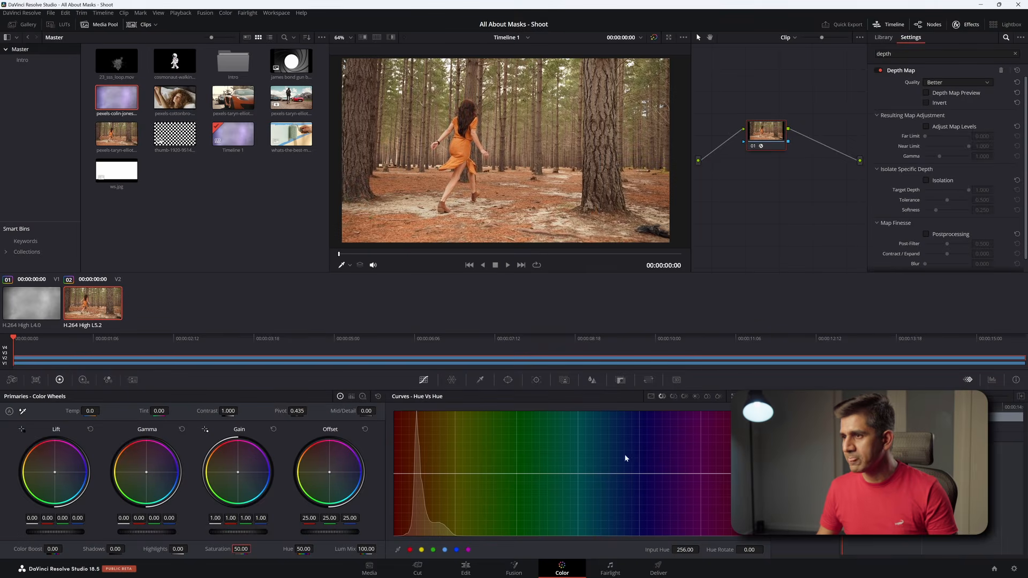
left_click_drag(756, 151, 735, 152)
right_click(807, 162)
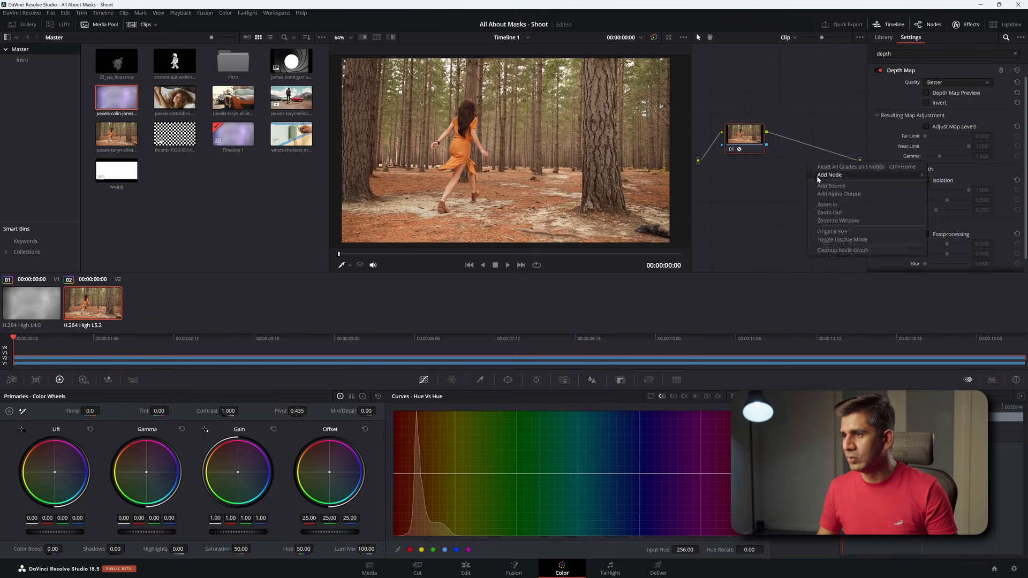
left_click(781, 169)
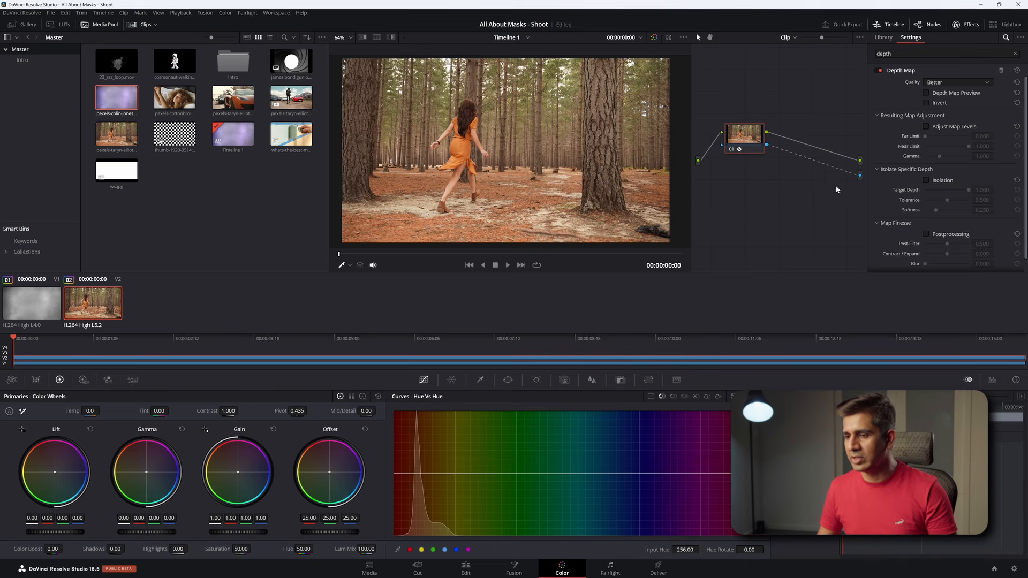
Examine the fog composite on the Edit page by scrubbing and playing the timeline, ending at 00:00:06:20.
left_click(467, 568)
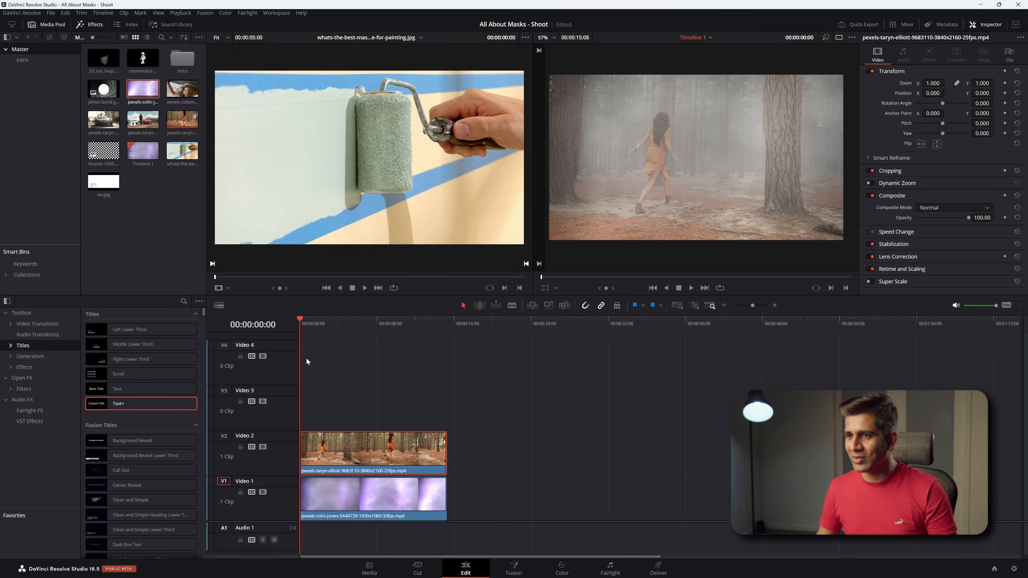
left_click_drag(309, 322, 352, 322)
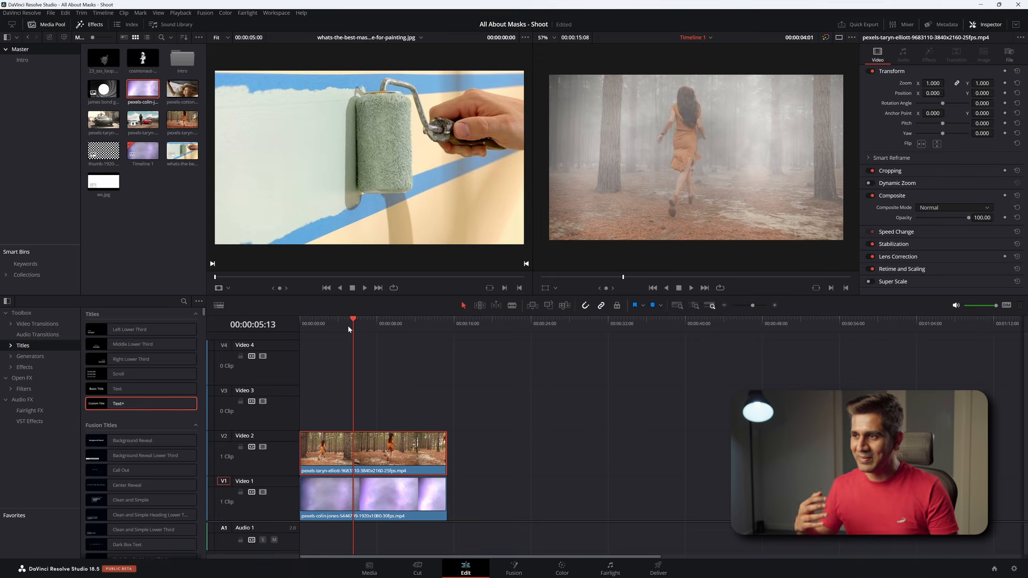
key("Right")
key("Right")
key("Right")
key("Right")
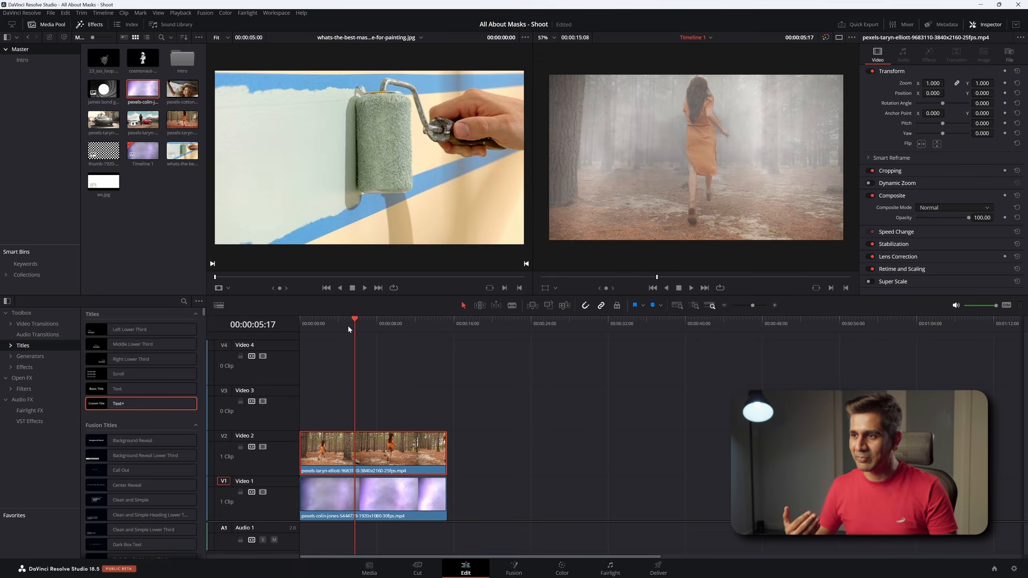
key("space")
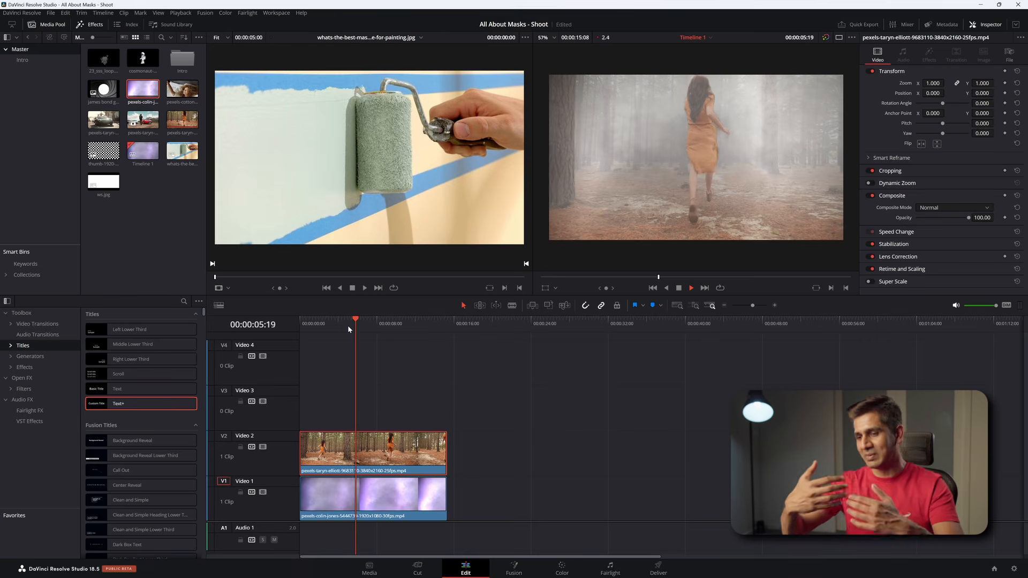
key("space")
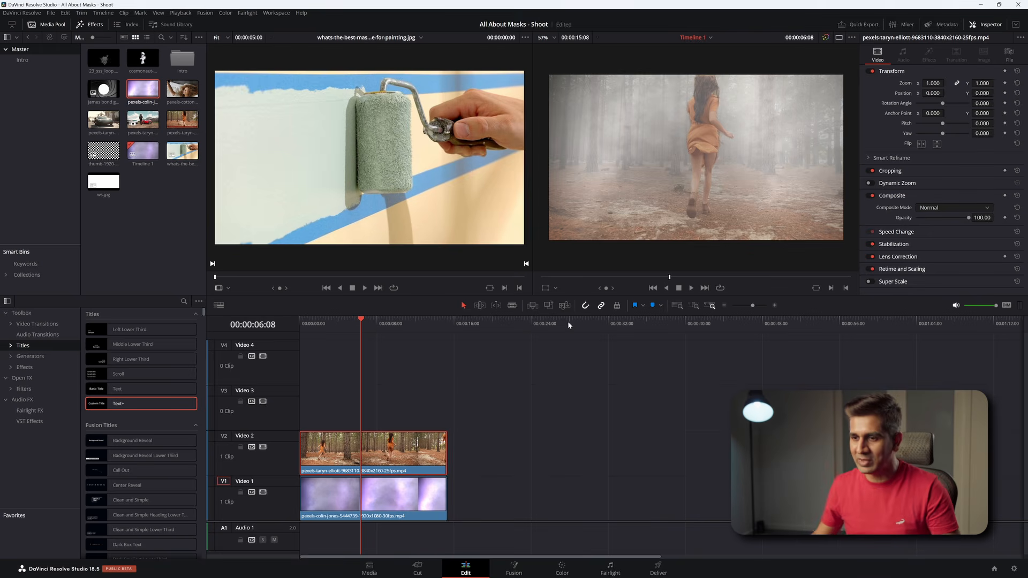
mouse_move(375, 319)
left_mouse_down()
mouse_move(423, 320)
mouse_move(365, 323)
left_mouse_up()
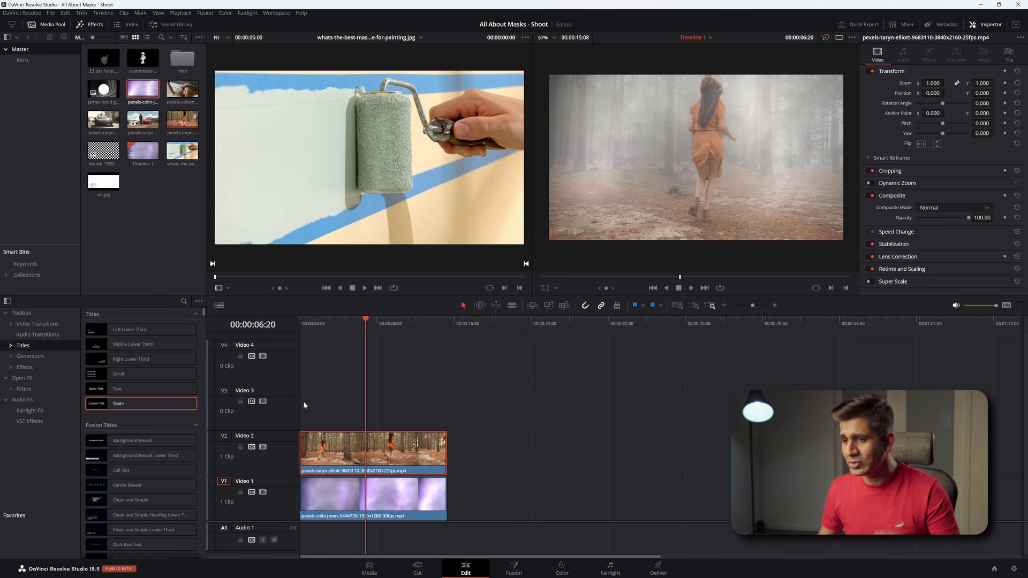
Using the Depth Map Preview temporarily, enable Adjust Map Levels and set Far Limit to 0.184 and Near Limit to 0.559.
left_click(565, 566)
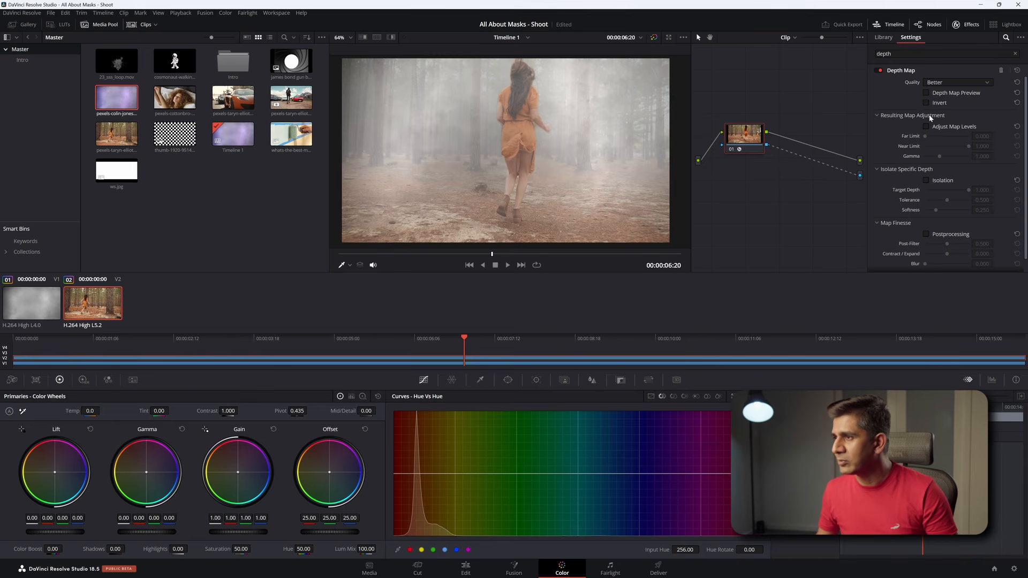
left_click(926, 93)
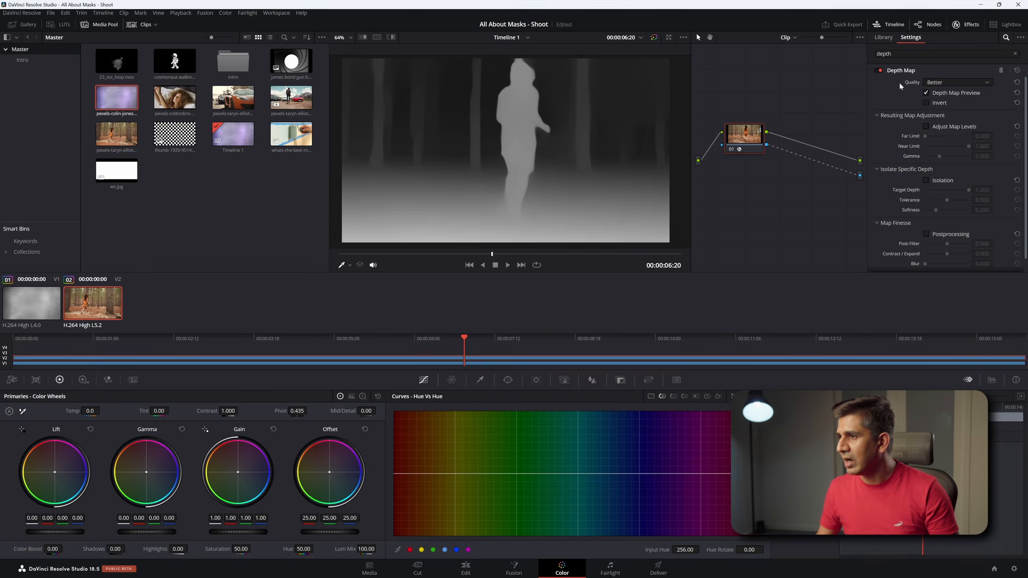
scroll(934, 107, "down", 1)
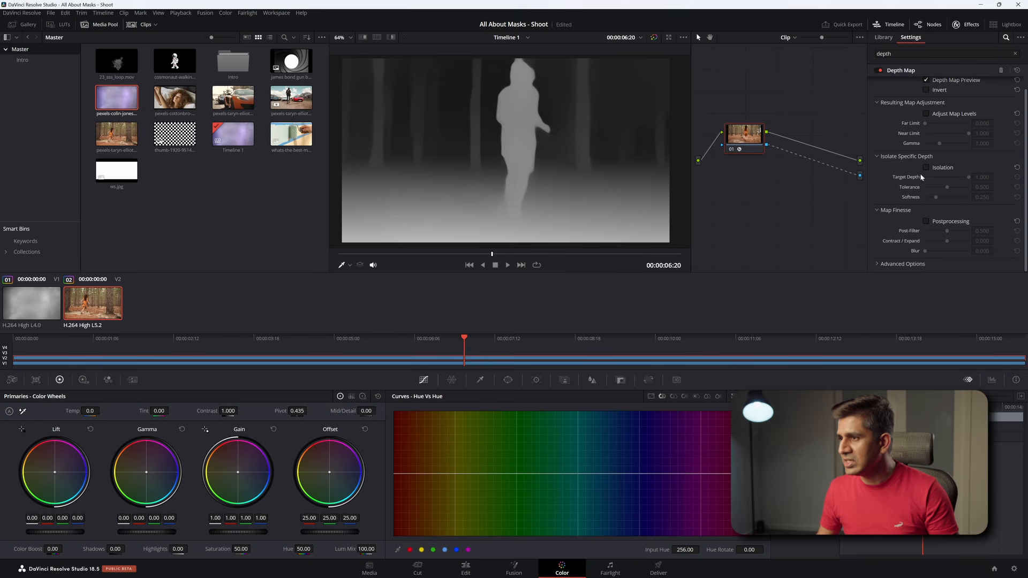
left_click(925, 114)
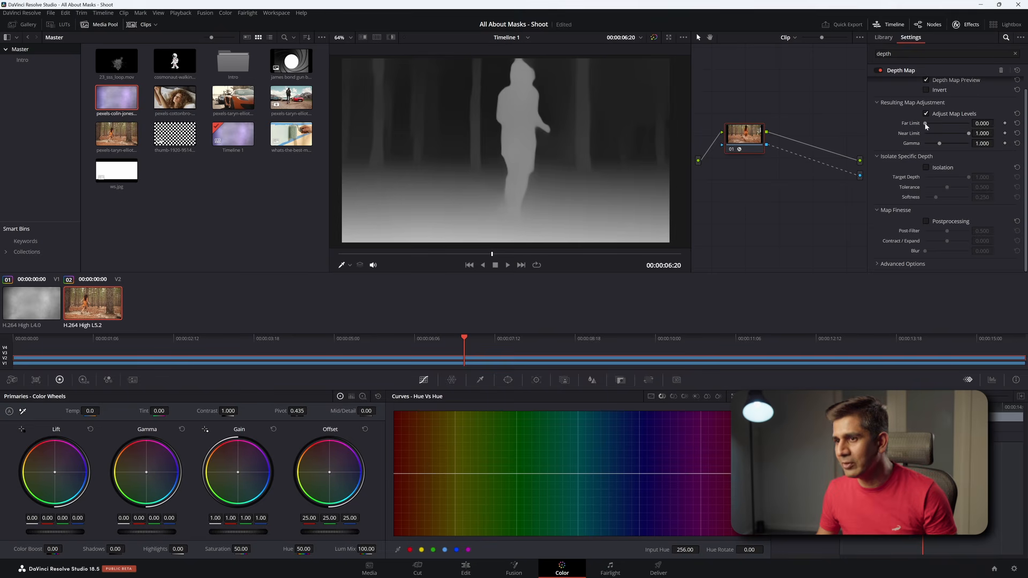
mouse_move(930, 123)
left_mouse_down()
mouse_move(962, 134)
mouse_move(948, 134)
left_mouse_up()
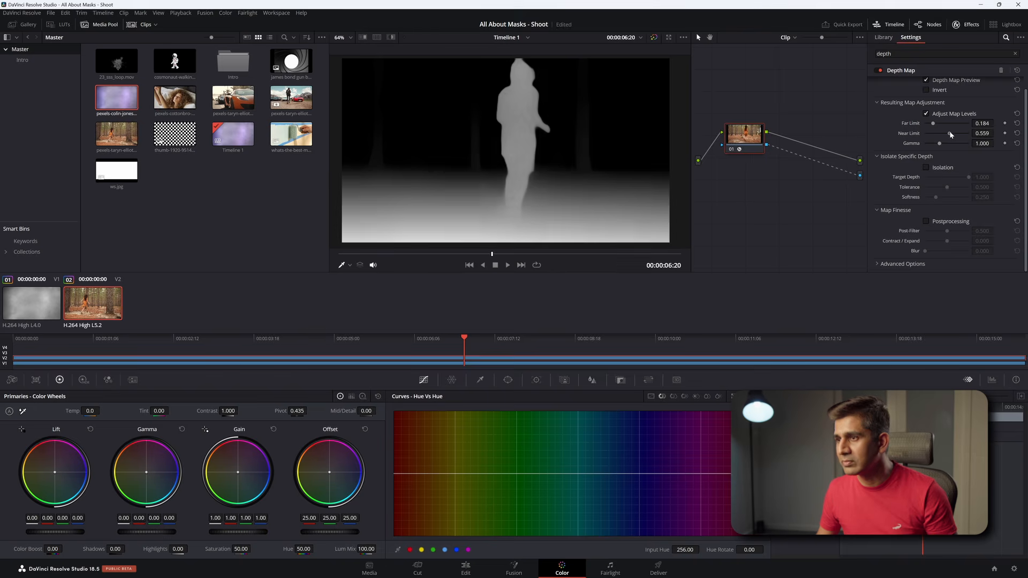
left_click(926, 80)
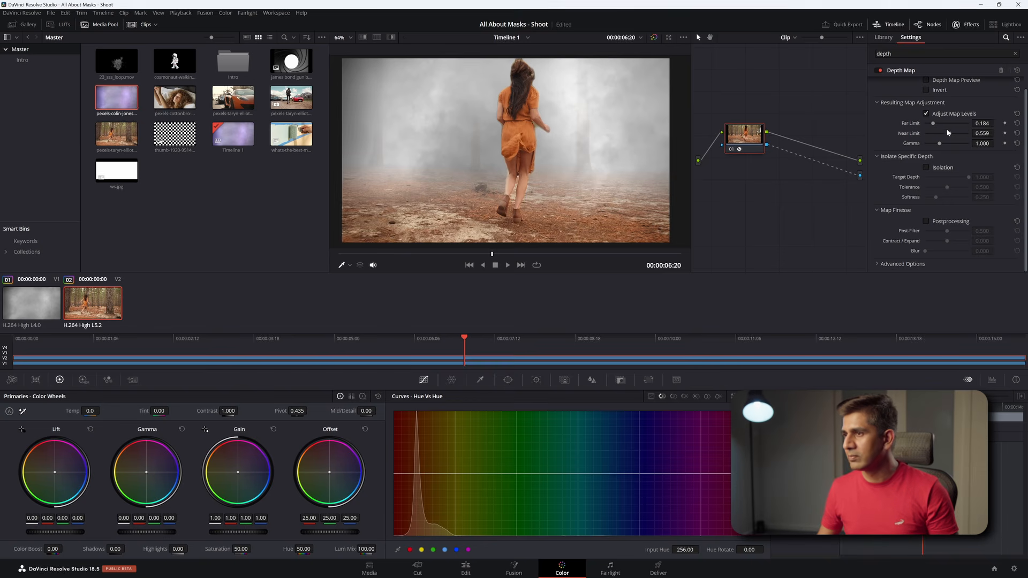
Set the Depth Map's Far Limit to 0.000 and Near Limit to 0.266, and play back the foggy forest shot.
left_click_drag(933, 124, 940, 127)
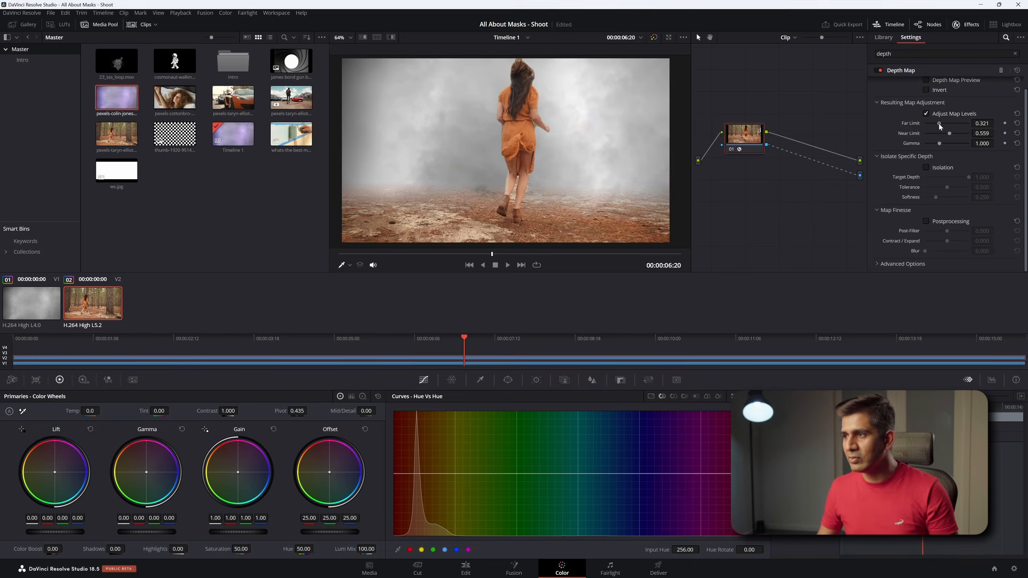
left_click_drag(939, 127, 927, 125)
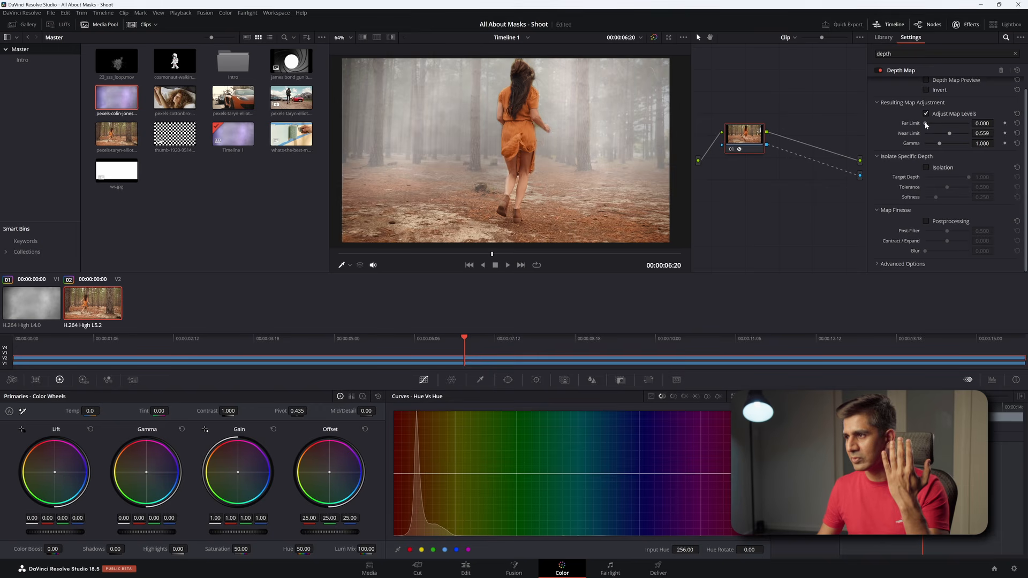
left_click_drag(950, 136, 937, 130)
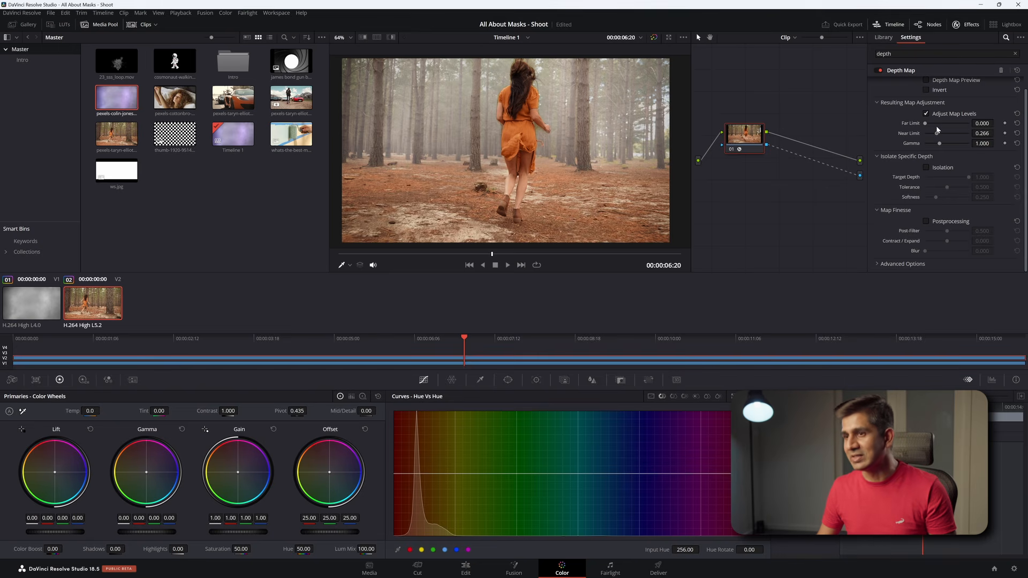
left_click(119, 346)
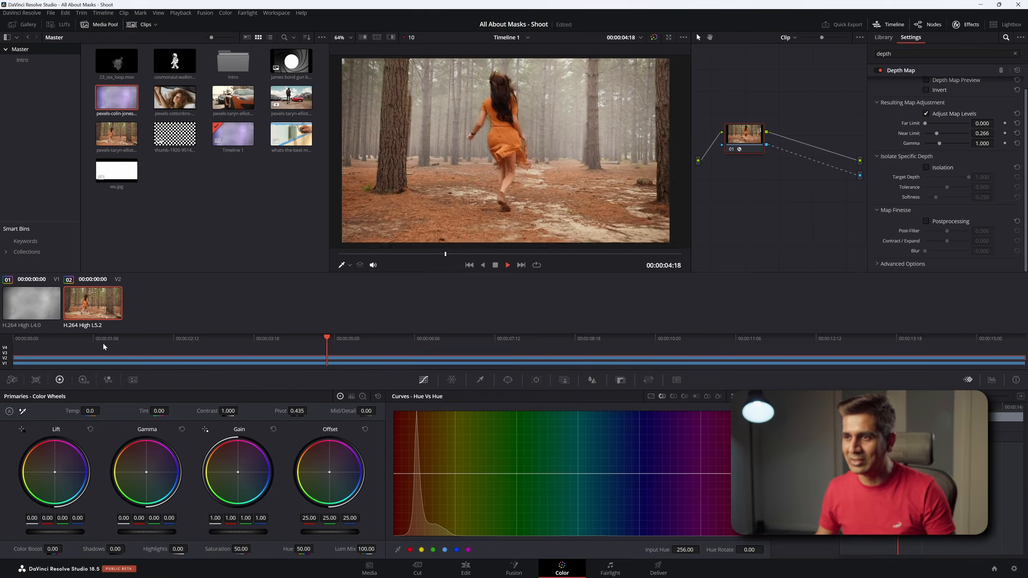
key("space")
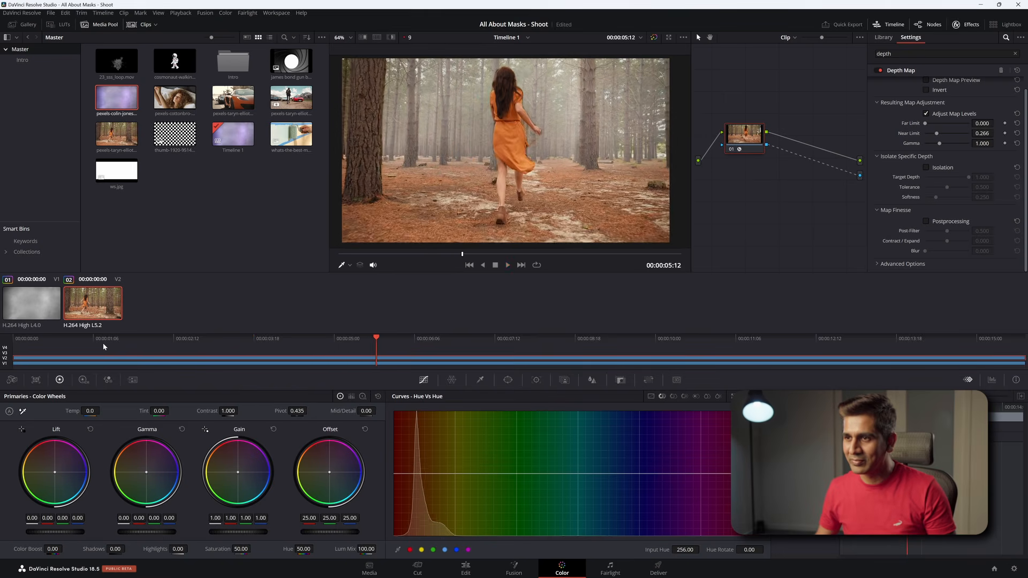